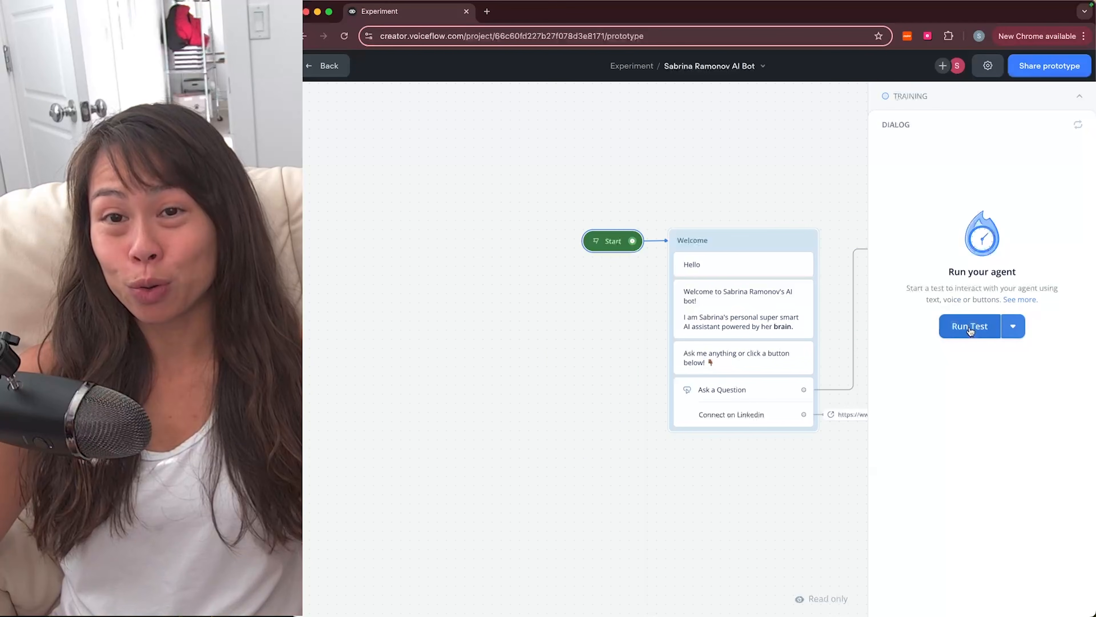
Step: Start a test session, ask 'what are ai agents?', and open the article linked in the answer
click(971, 323)
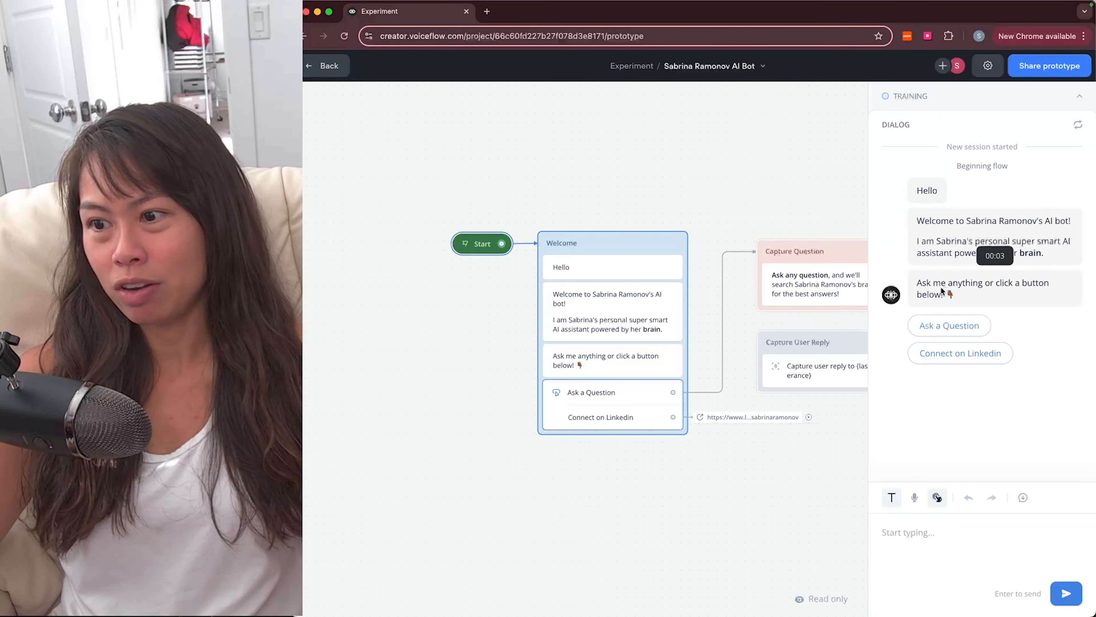
click(948, 328)
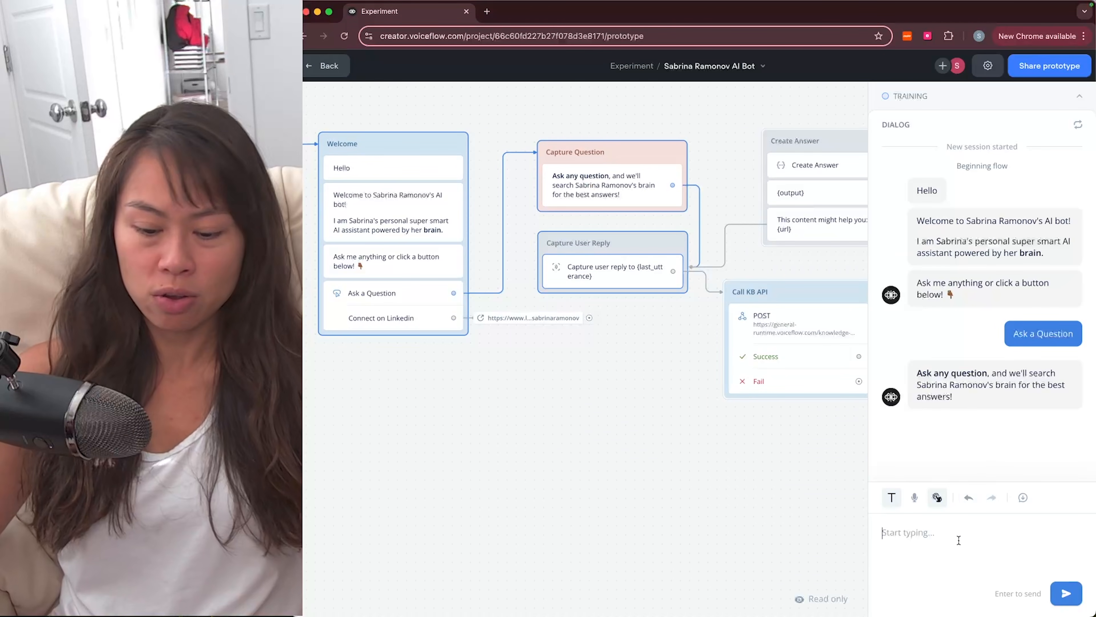
text(what are )
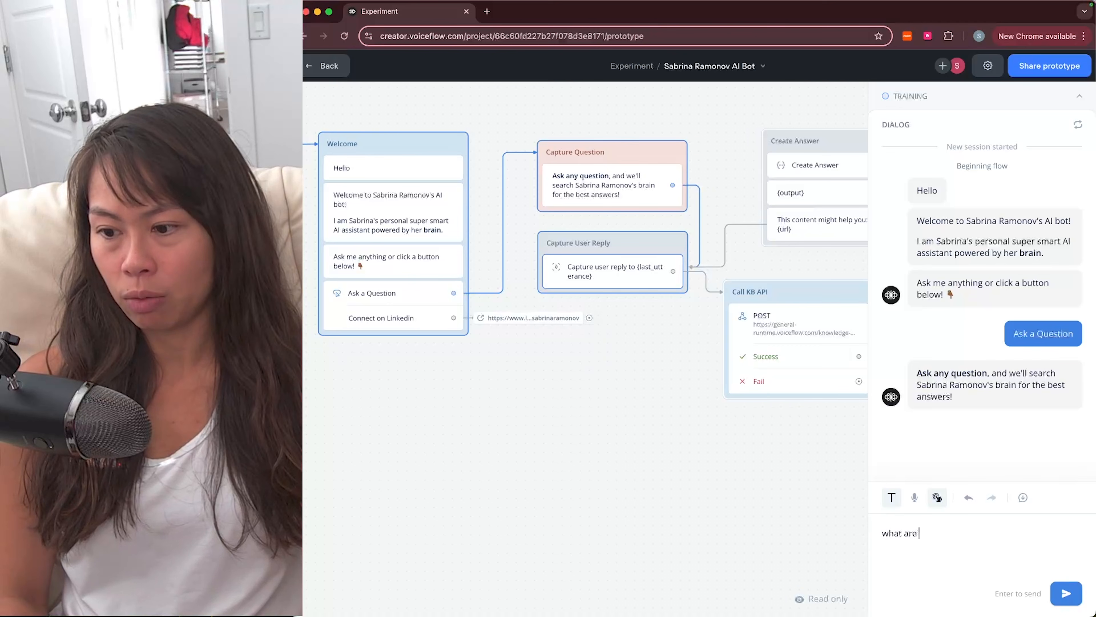
text(ai agents?)
key(Return)
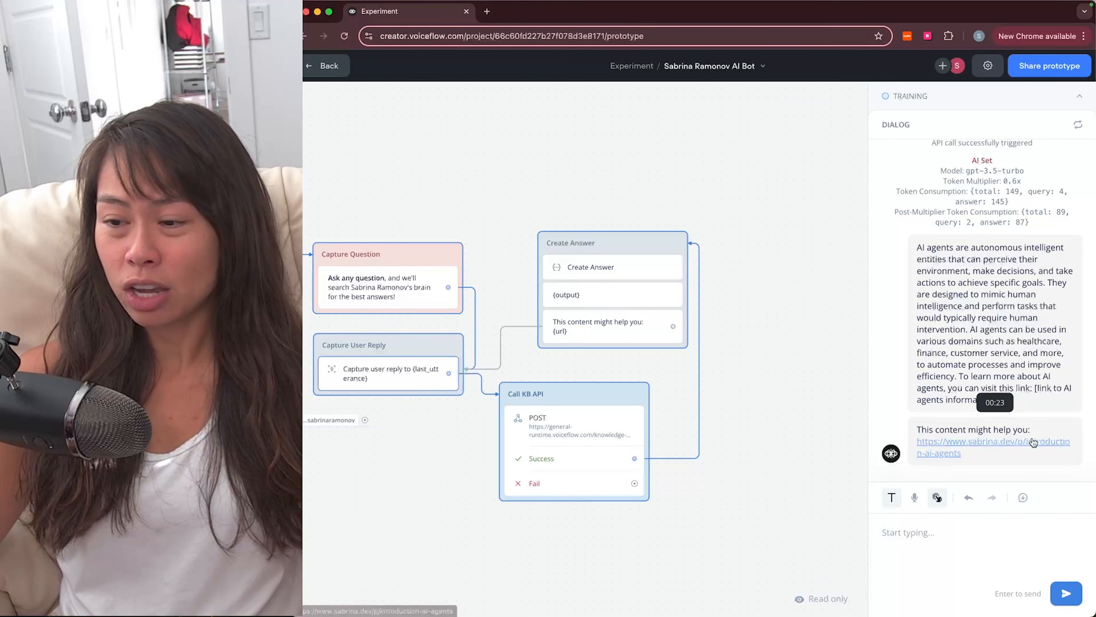
click(991, 447)
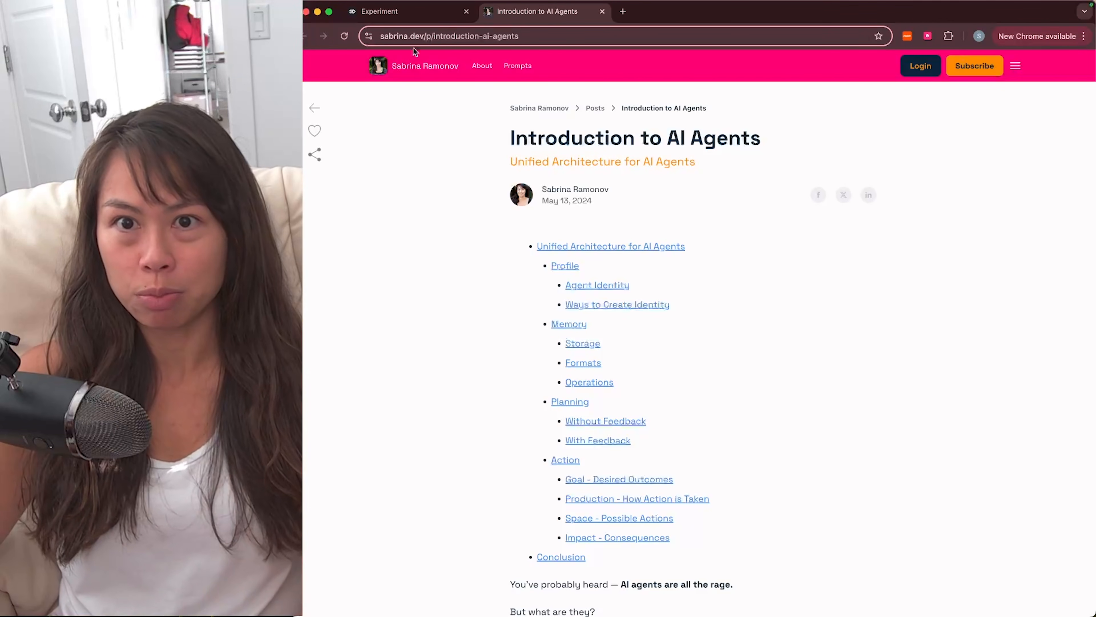
Step: Return to the Voiceflow tab, load voiceflow.com in a new tab, and close the article tab
click(425, 12)
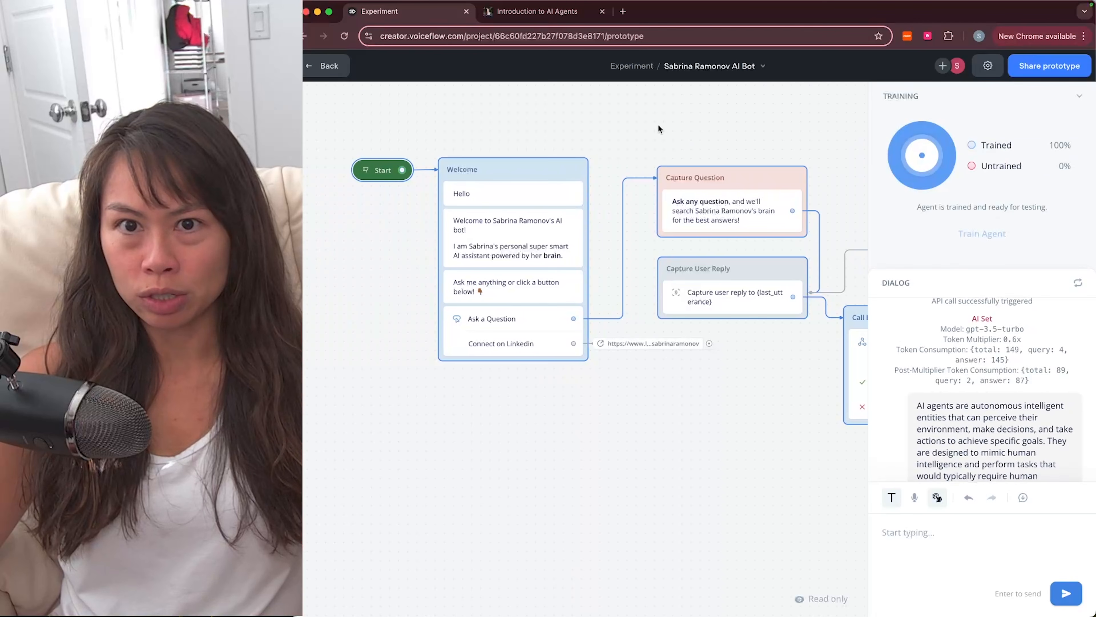
key(super+t)
text(voi)
key(Return)
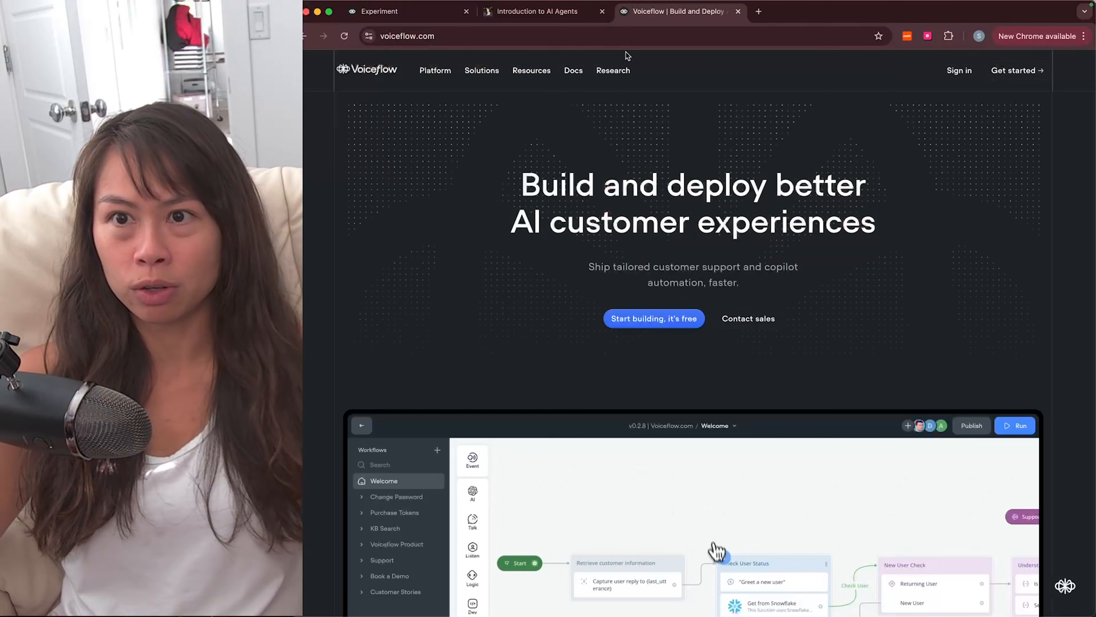
click(602, 11)
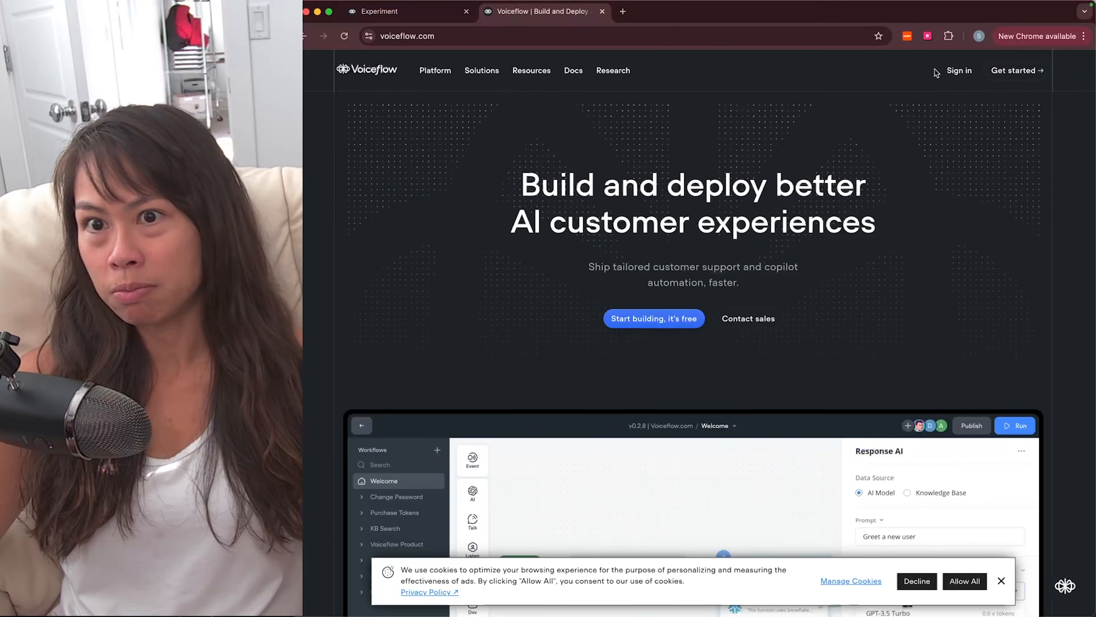
Step: View the Voiceflow pricing page and highlight the Sandbox plan's 1 workspace limit
mouse_move(436, 70)
click(434, 191)
scroll(509, 298, down, 2)
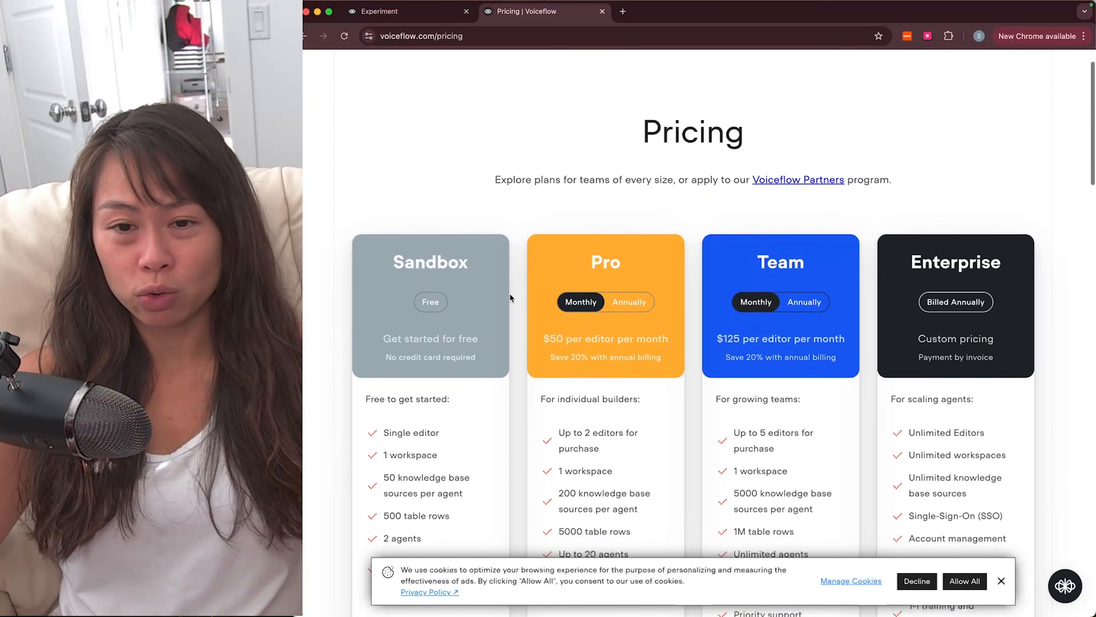
scroll(510, 298, down, 2)
scroll(518, 264, down, 2)
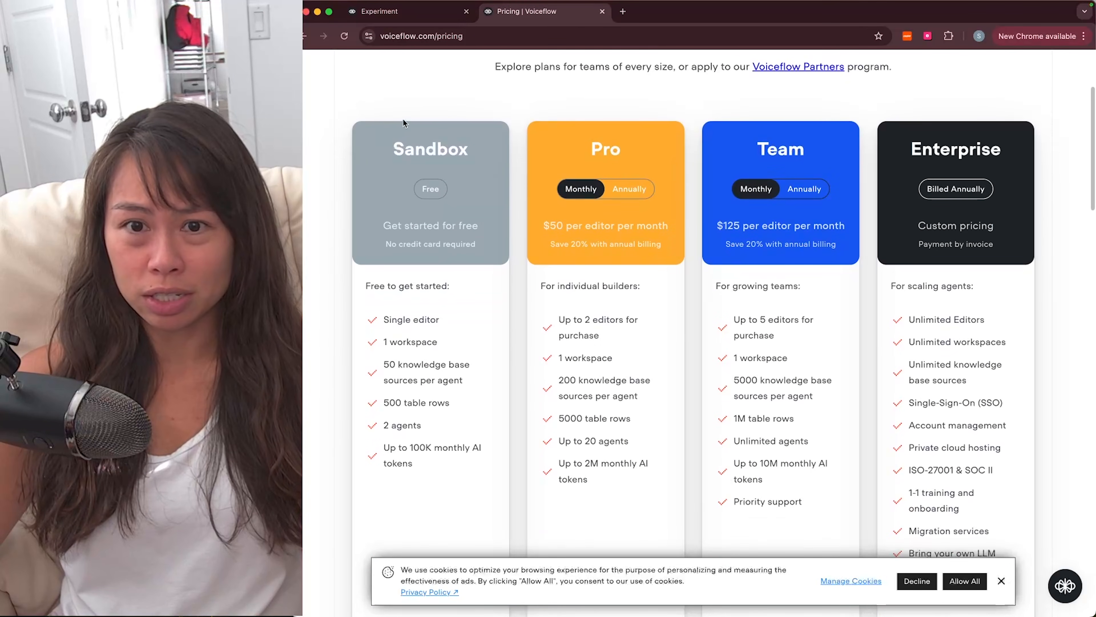
scroll(399, 311, up, 1)
triple_click(410, 315)
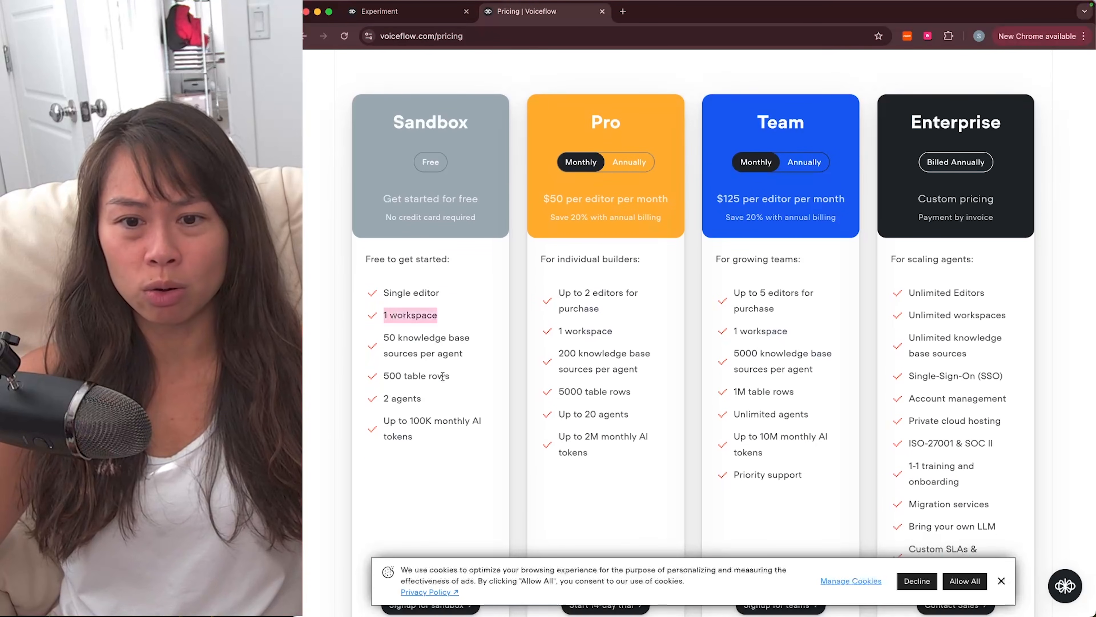
scroll(443, 376, down, 1)
drag(397, 305, 427, 304)
click(427, 304)
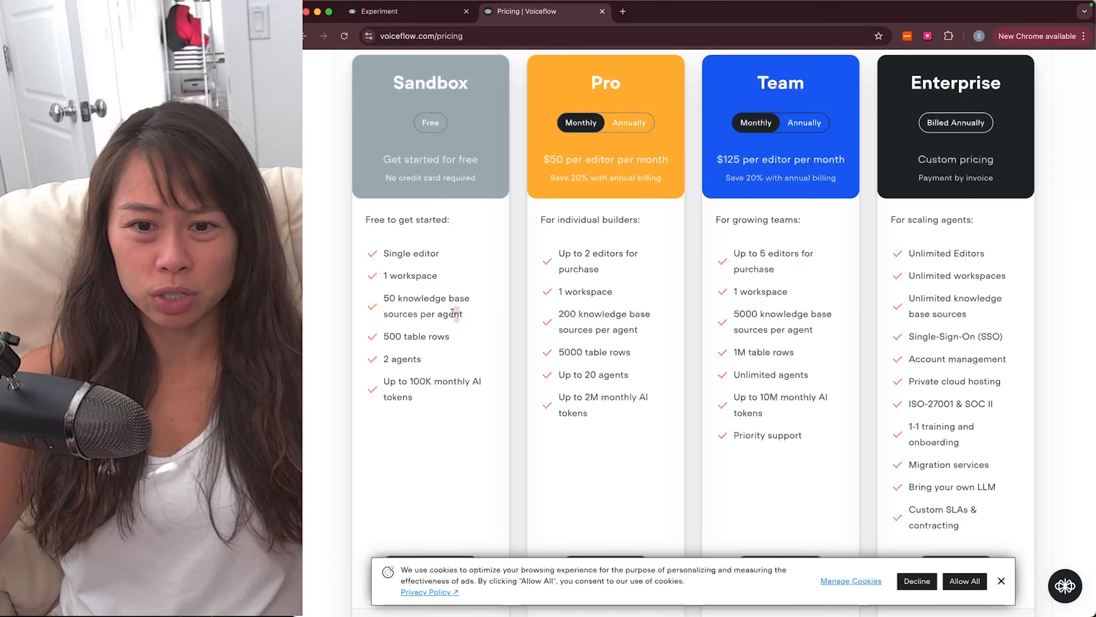
Step: Highlight the Sandbox plan's knowledge base source limit, then close the pricing tab
drag(452, 312, 369, 304)
scroll(418, 393, down, 1)
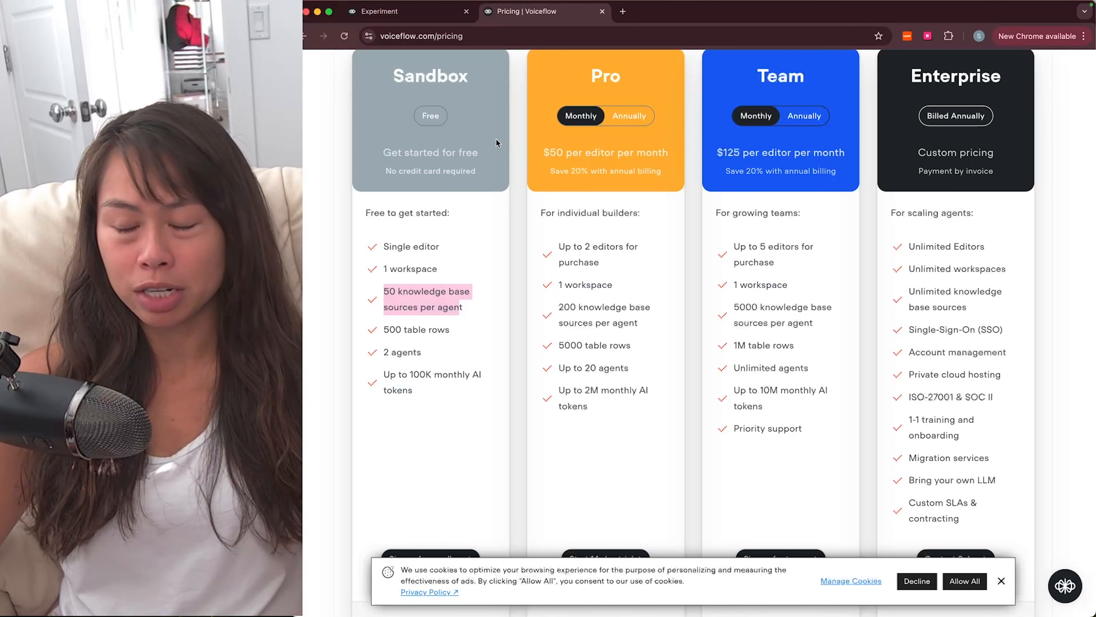
scroll(513, 165, up, 5)
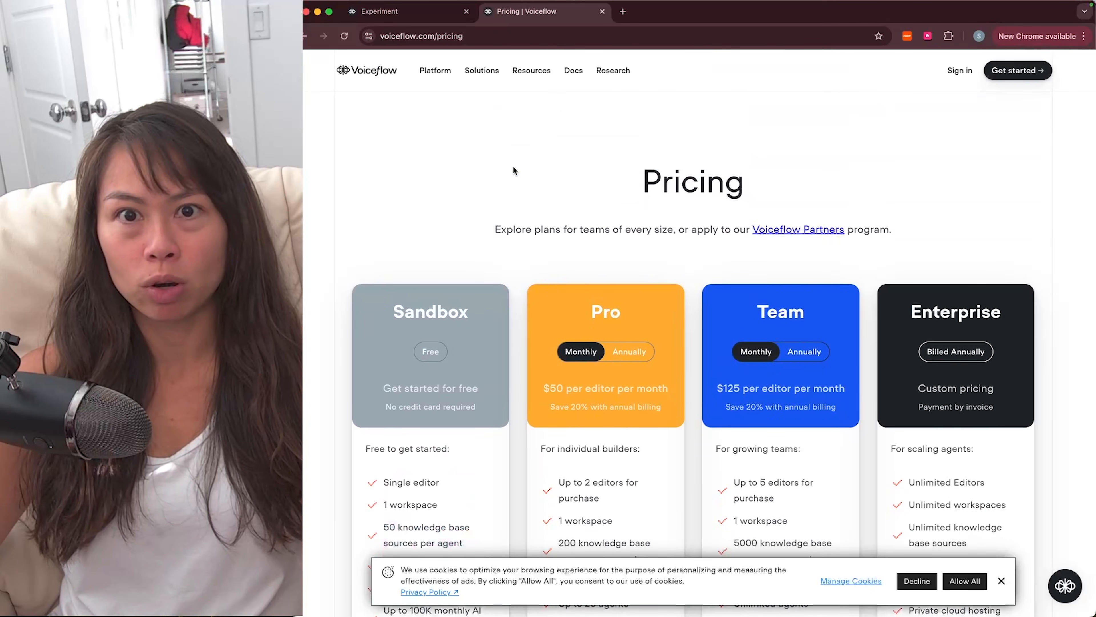
key(super+w)
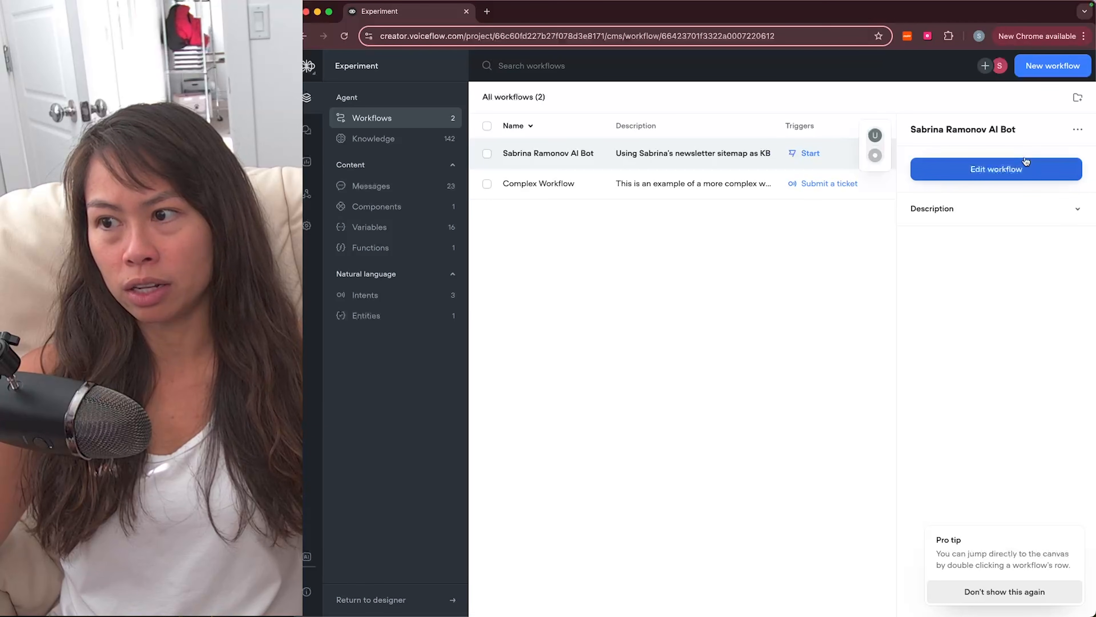
Step: Open the AI bot workflow on the canvas and select its Hello message step
click(1020, 168)
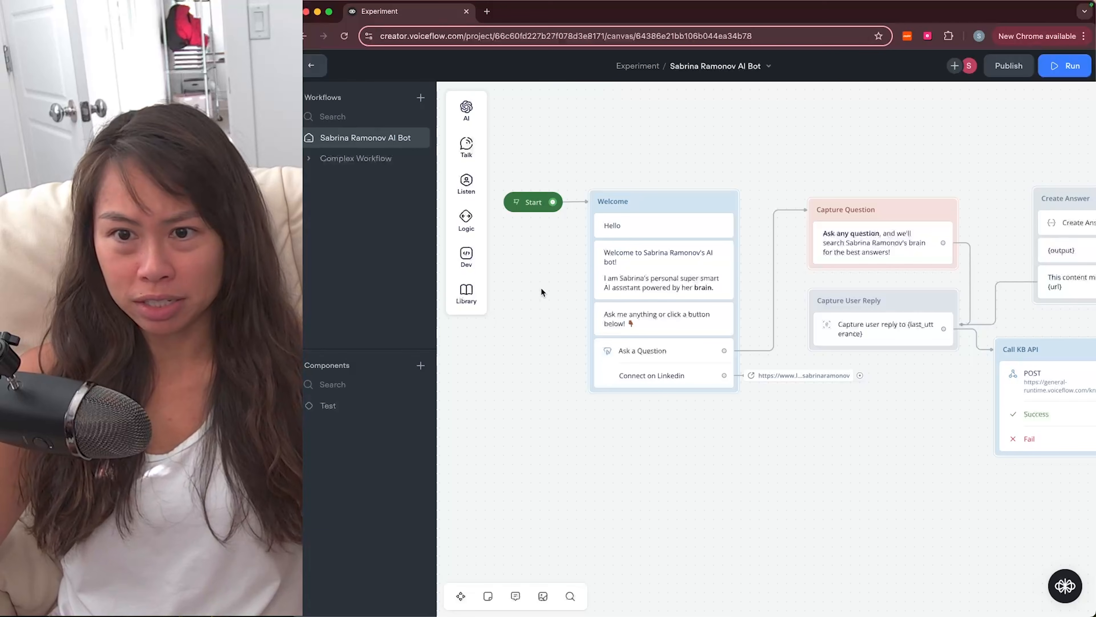
scroll(540, 288, right, 1)
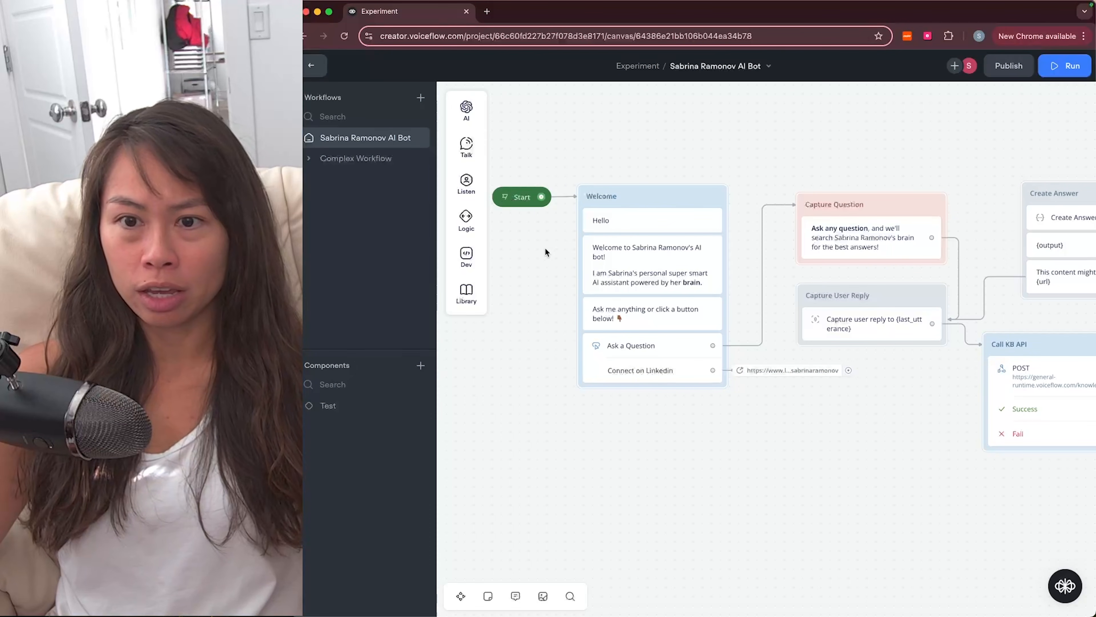
click(613, 220)
Step: Review the AI, Talk, Listen, Logic, Dev and Library step menus, then select the Welcome block
mouse_move(467, 108)
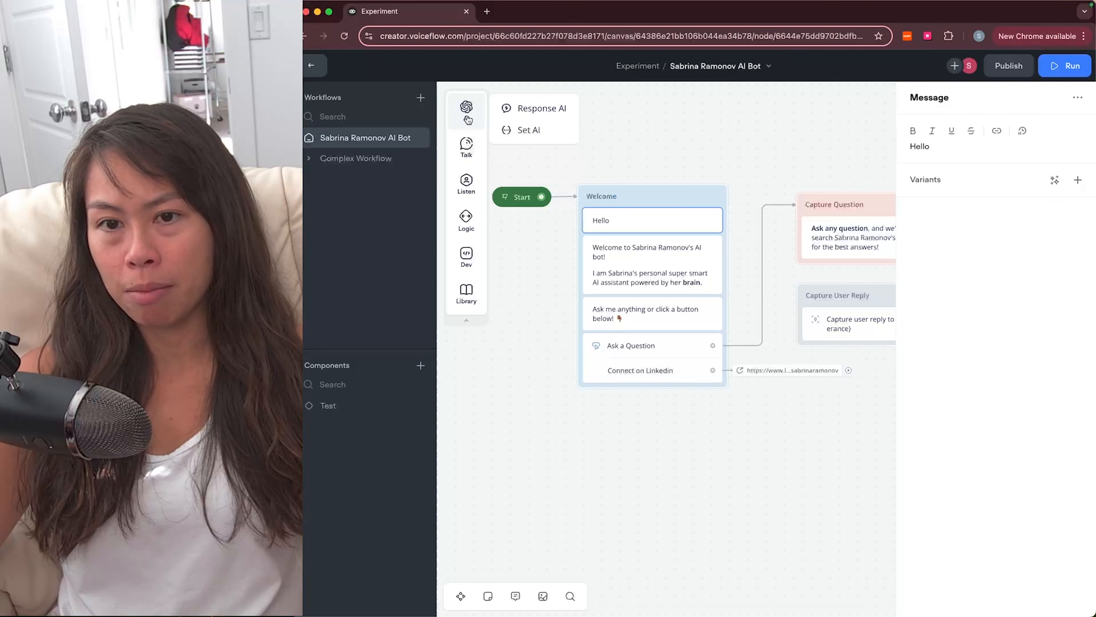
mouse_move(474, 161)
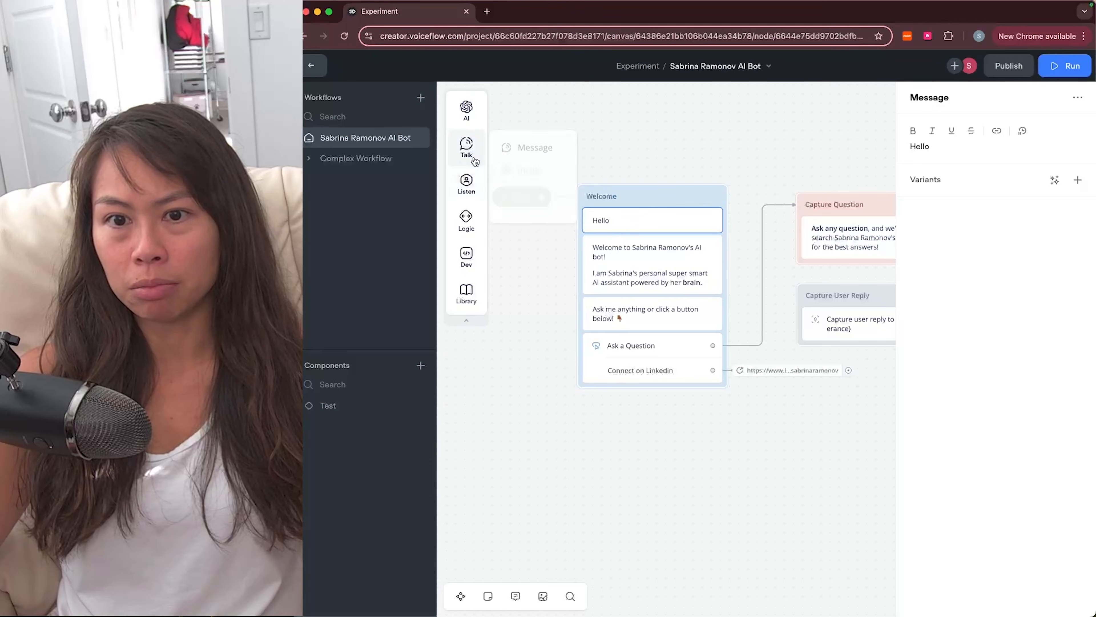
mouse_move(475, 192)
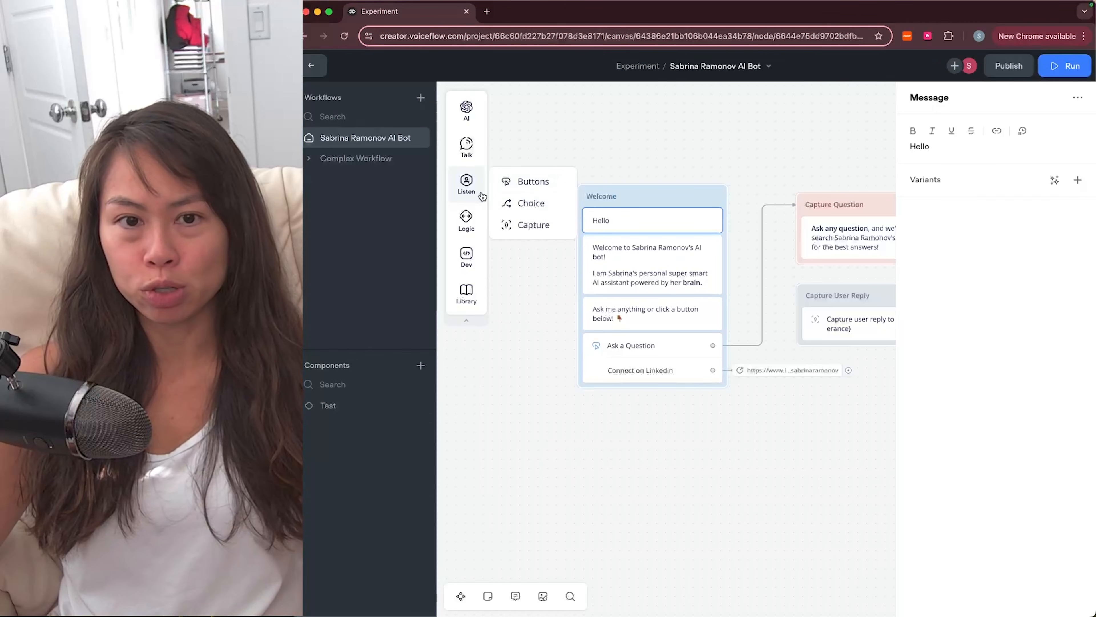
mouse_move(467, 217)
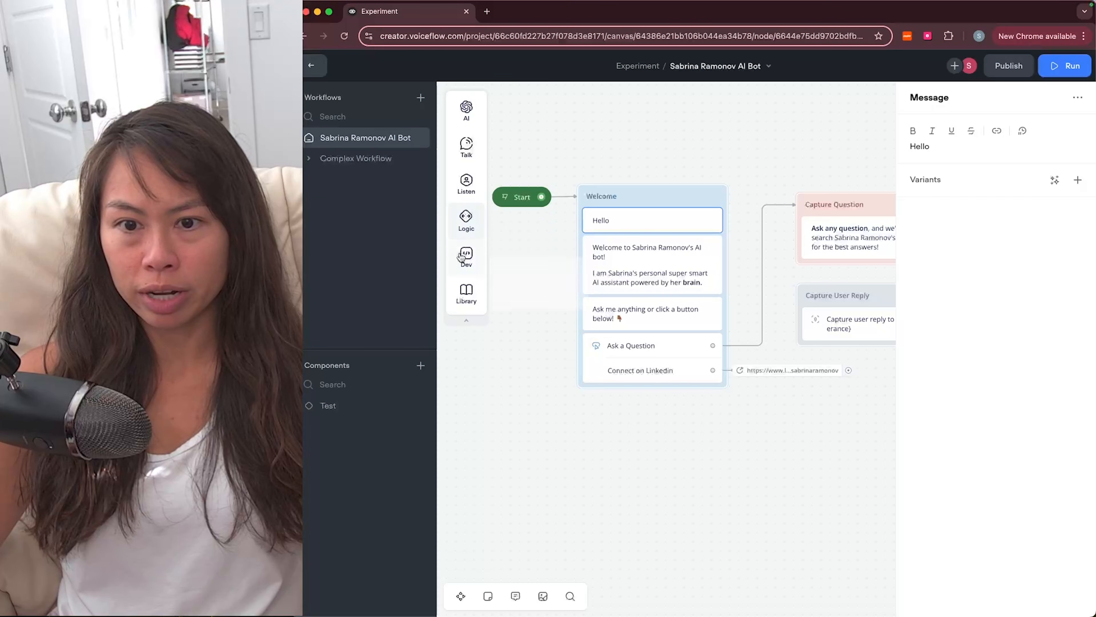
mouse_move(479, 258)
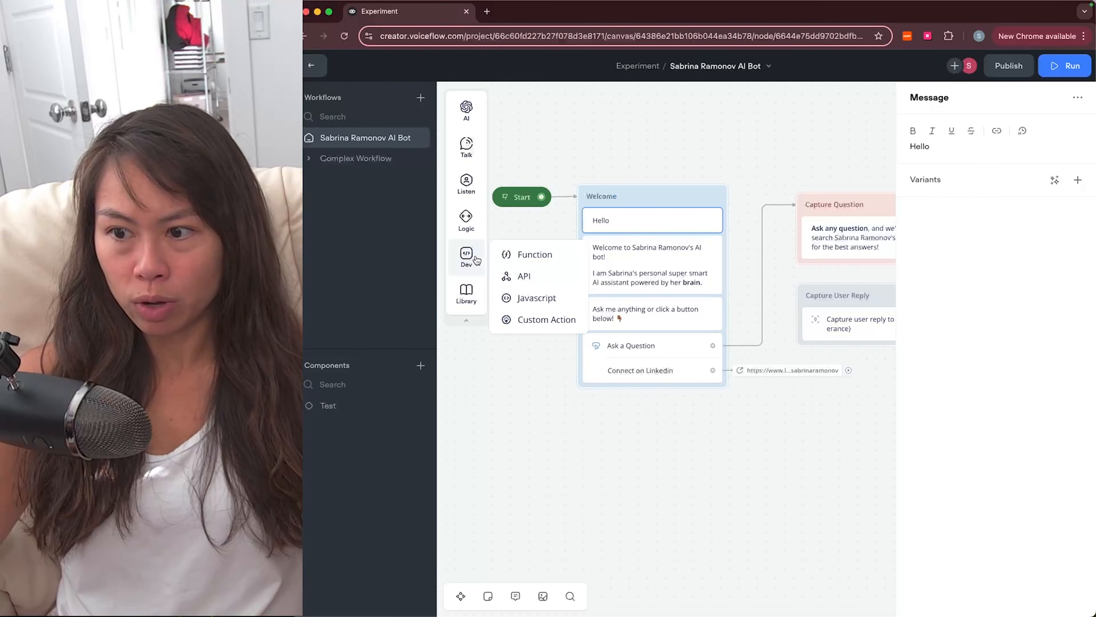
mouse_move(465, 288)
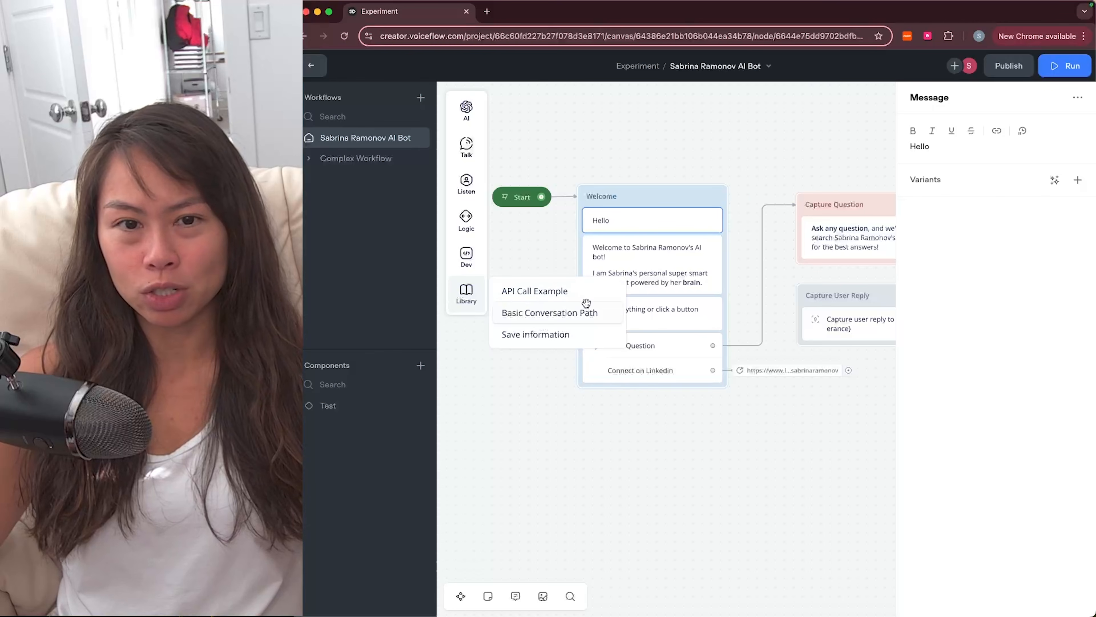
click(551, 263)
click(626, 199)
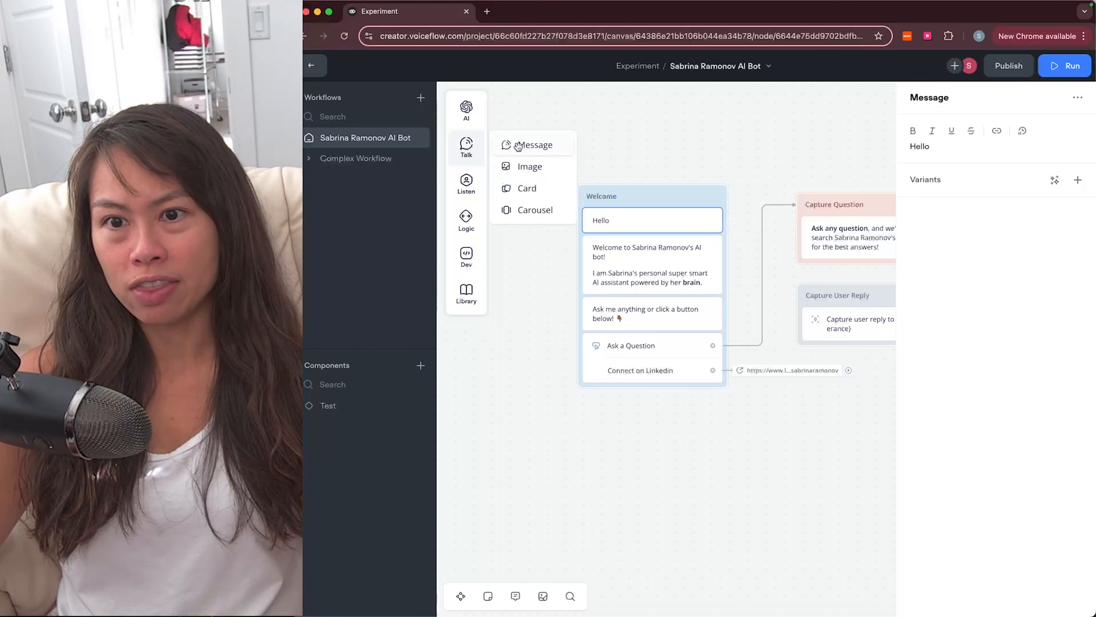
Step: Add a trial Message step to the Welcome block, then delete it
drag(524, 148, 622, 255)
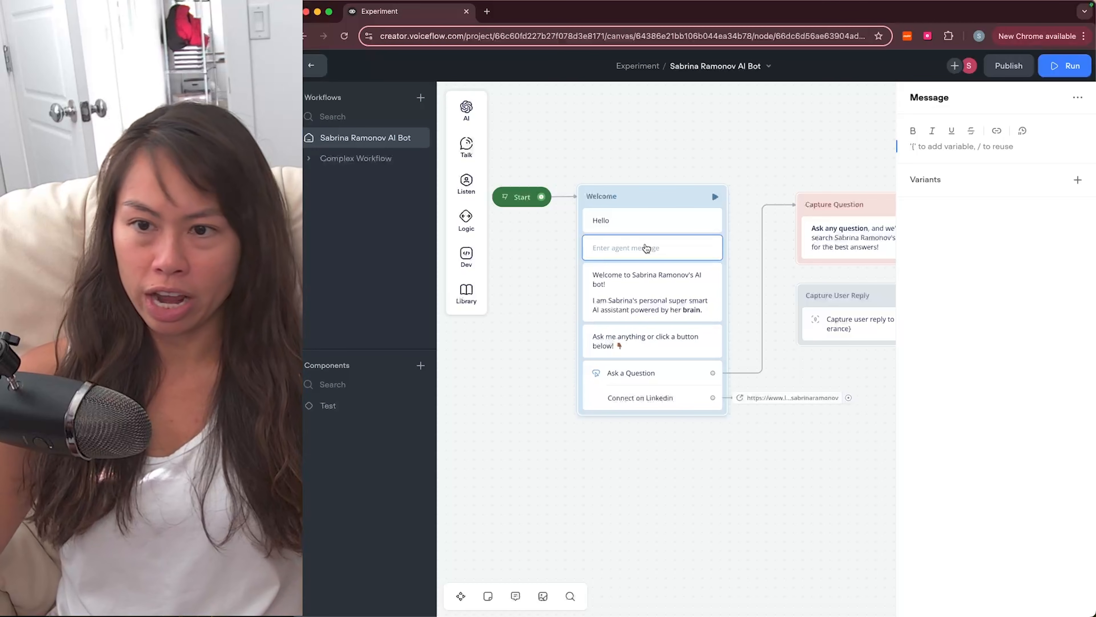
drag(646, 247, 641, 249)
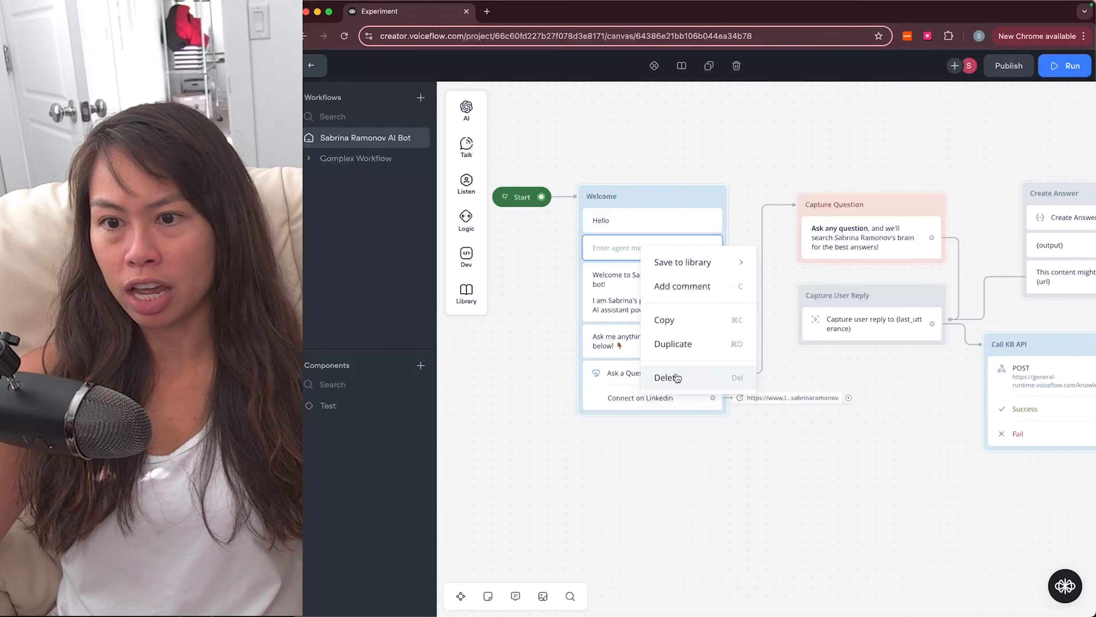
click(665, 373)
Step: Generate an AI variant of the welcome greeting, then reselect the Ask me anything step
click(630, 260)
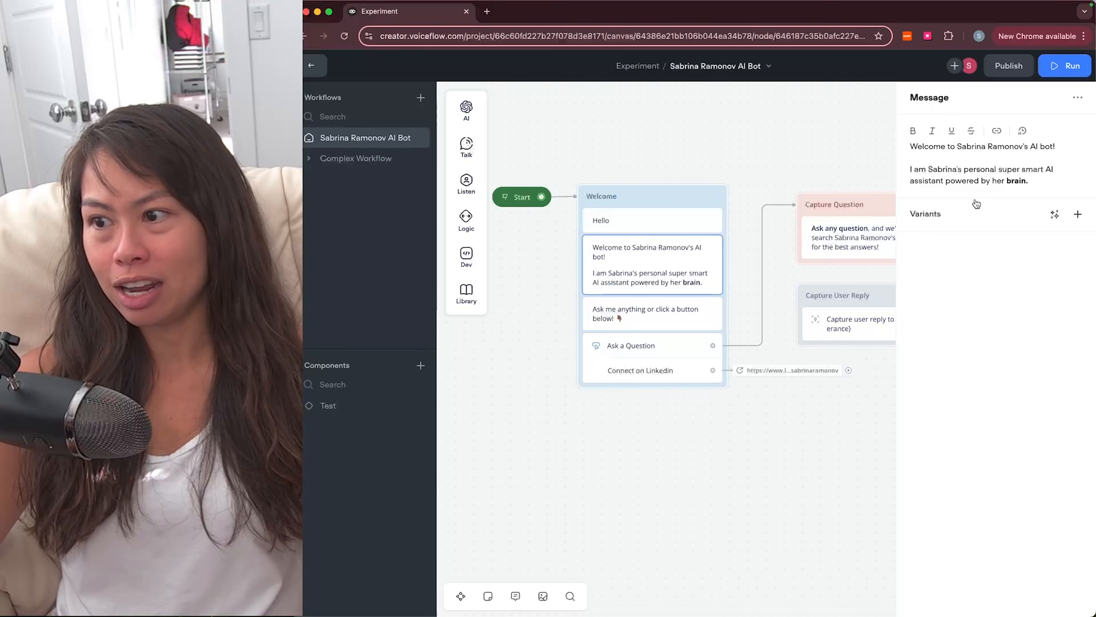
click(1053, 214)
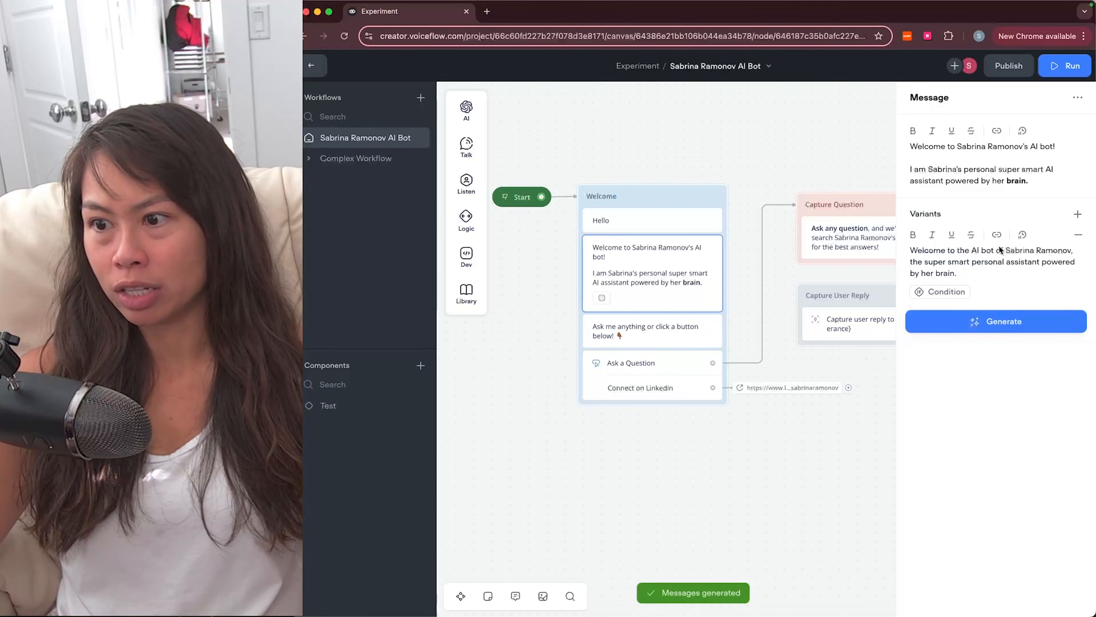
click(647, 331)
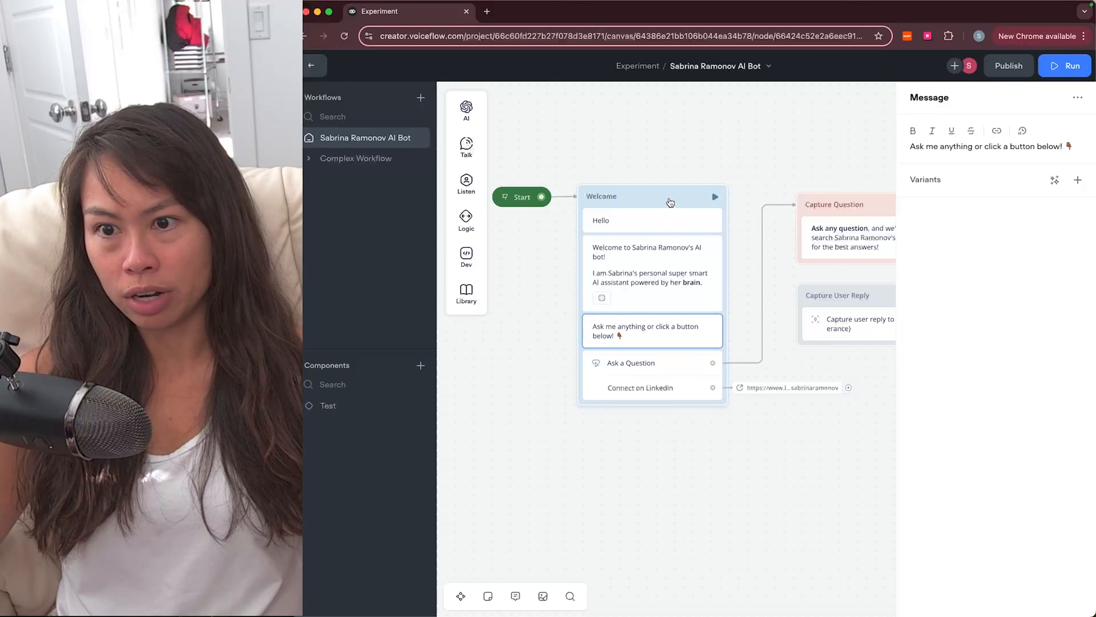
click(670, 202)
click(636, 337)
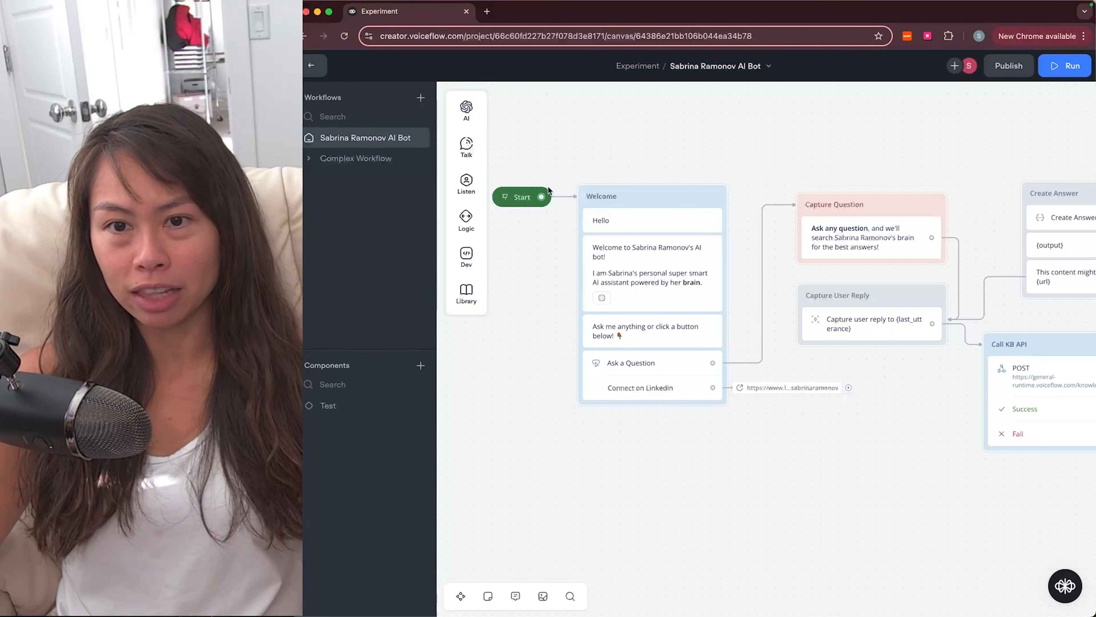
Step: Cancel a new Buttons step and review the Welcome block's Ask a Question button label
mouse_move(467, 184)
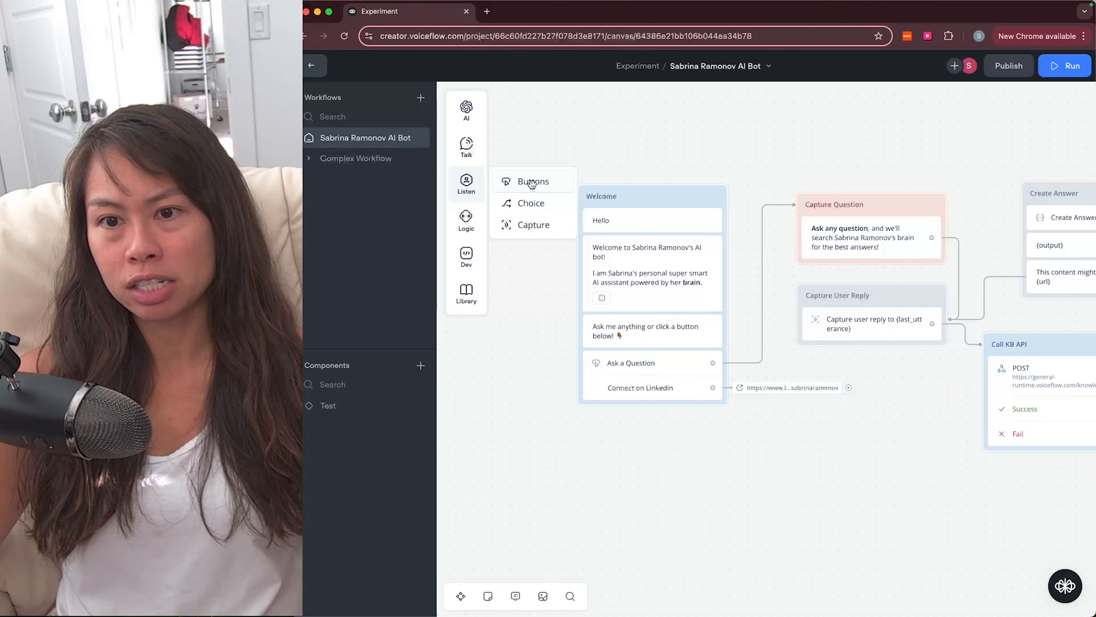
drag(532, 183, 633, 321)
drag(632, 248, 540, 188)
click(670, 361)
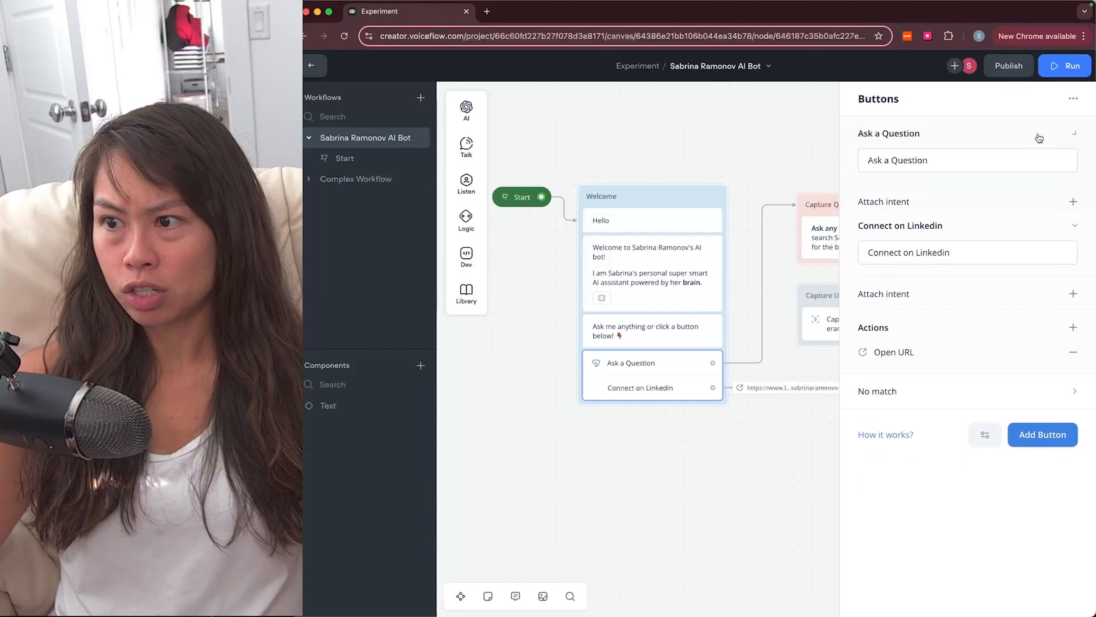
drag(886, 160, 856, 163)
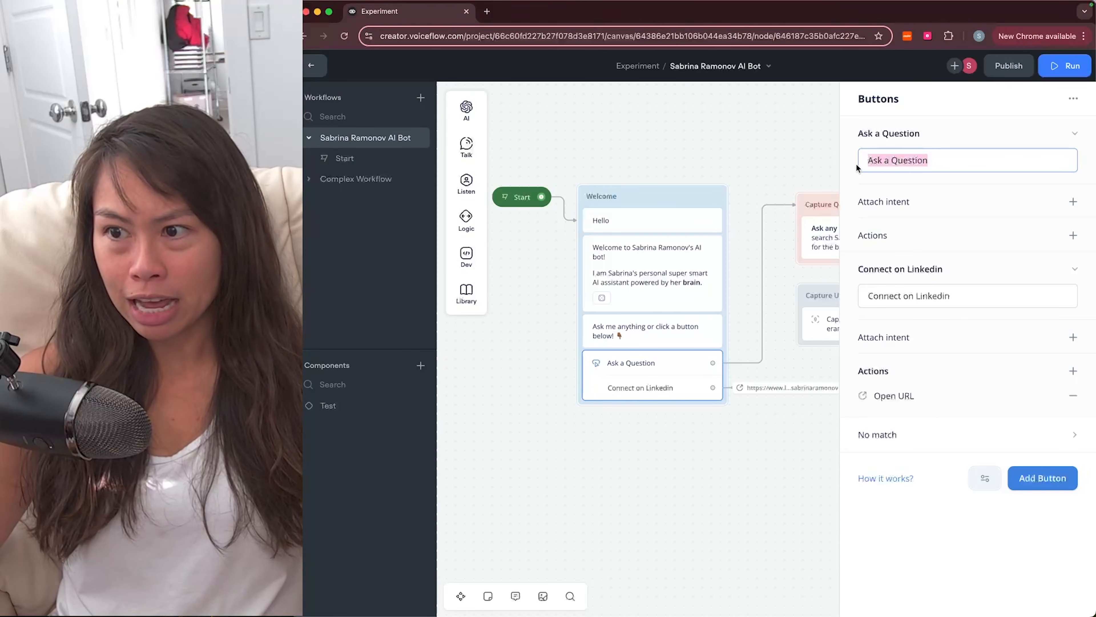
click(736, 355)
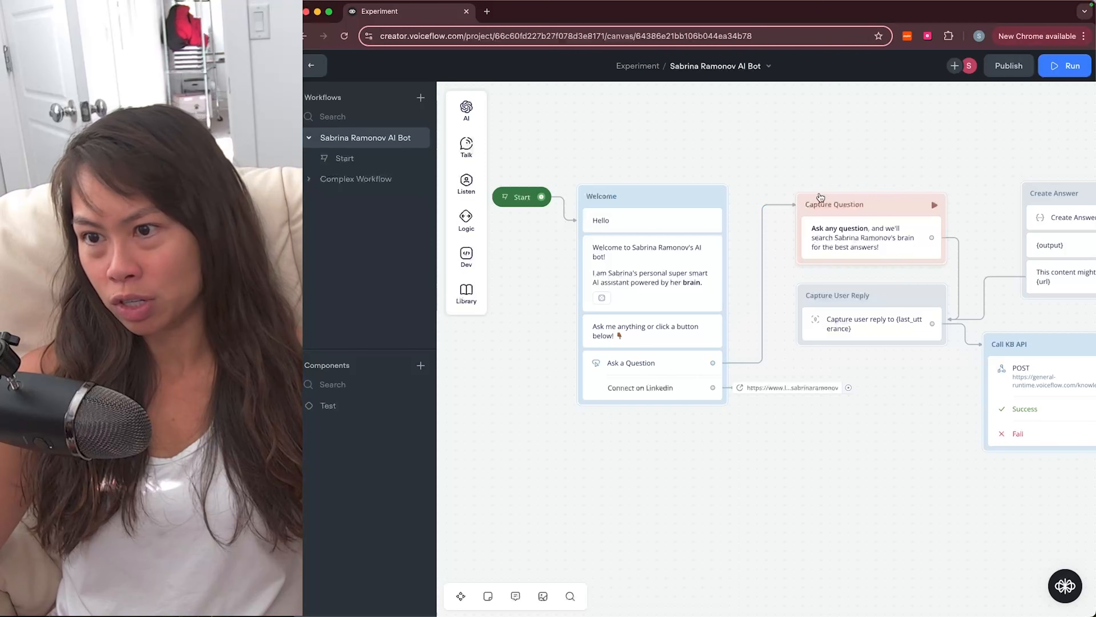
Step: Add a third button to the Welcome block, then remove it
click(665, 367)
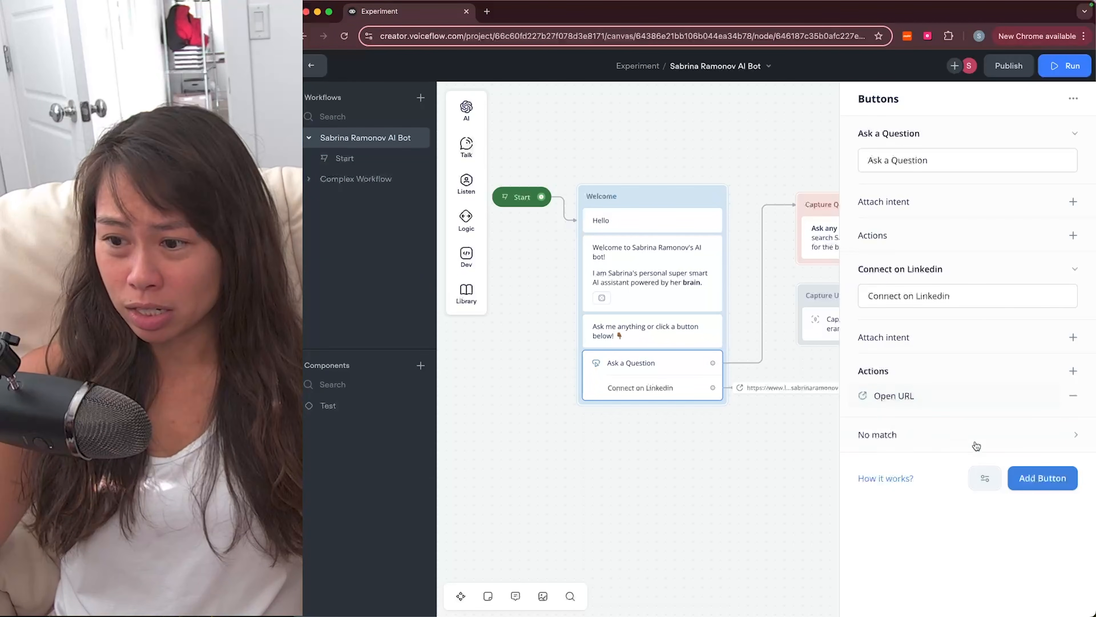
click(1053, 476)
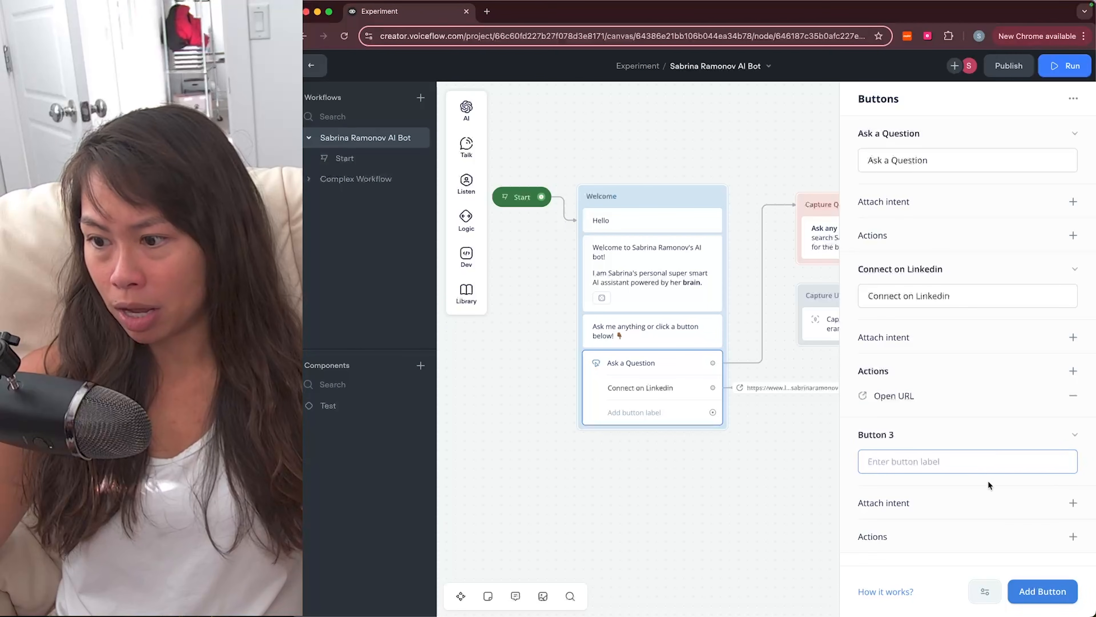
click(1076, 436)
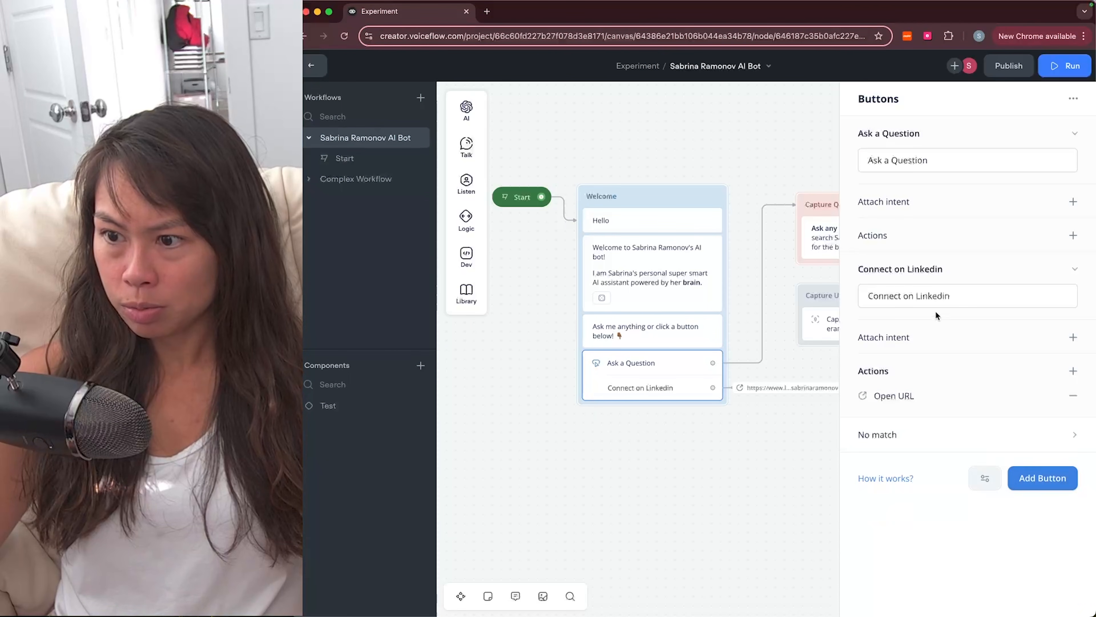
Step: Replace Connect on Linkedin's Open URL action with a new one using the pasted LinkedIn profile URL
click(936, 297)
click(895, 365)
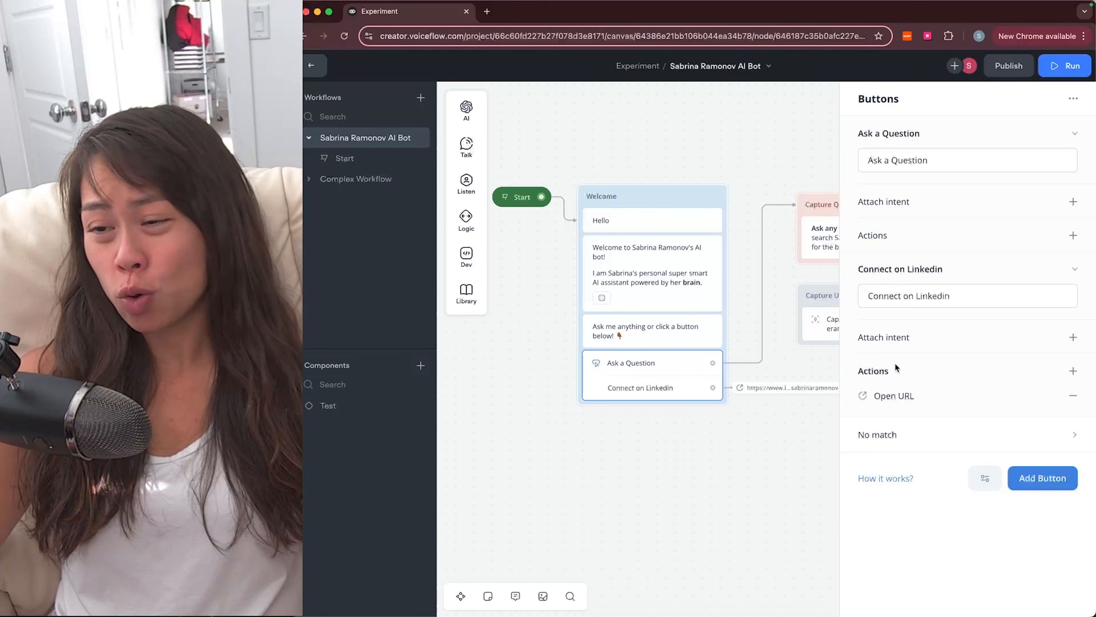
click(1073, 371)
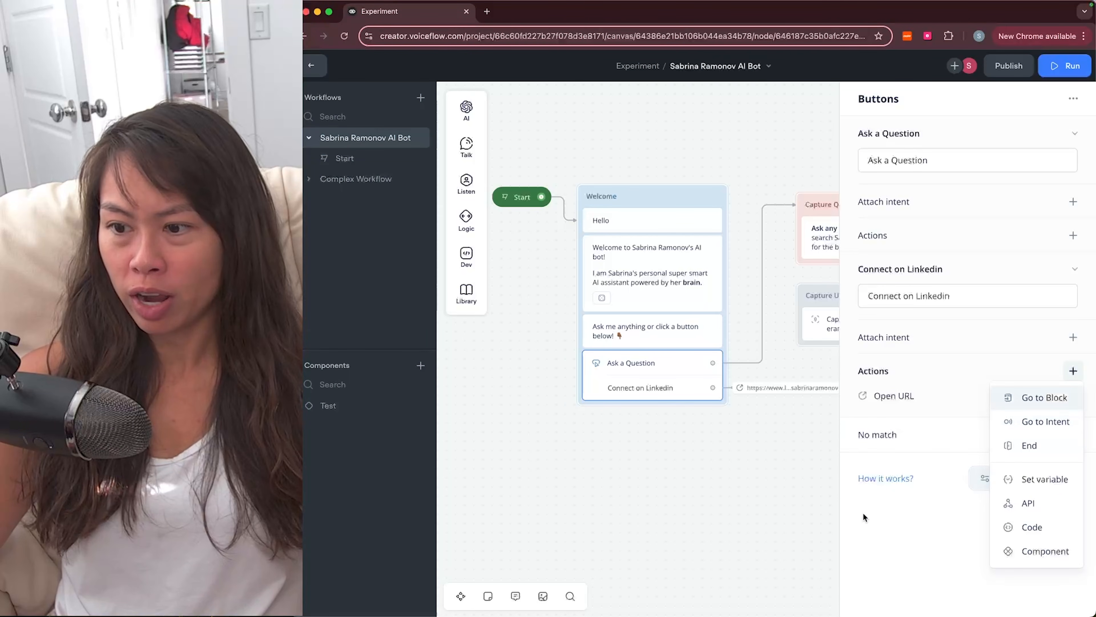
click(968, 420)
click(1073, 396)
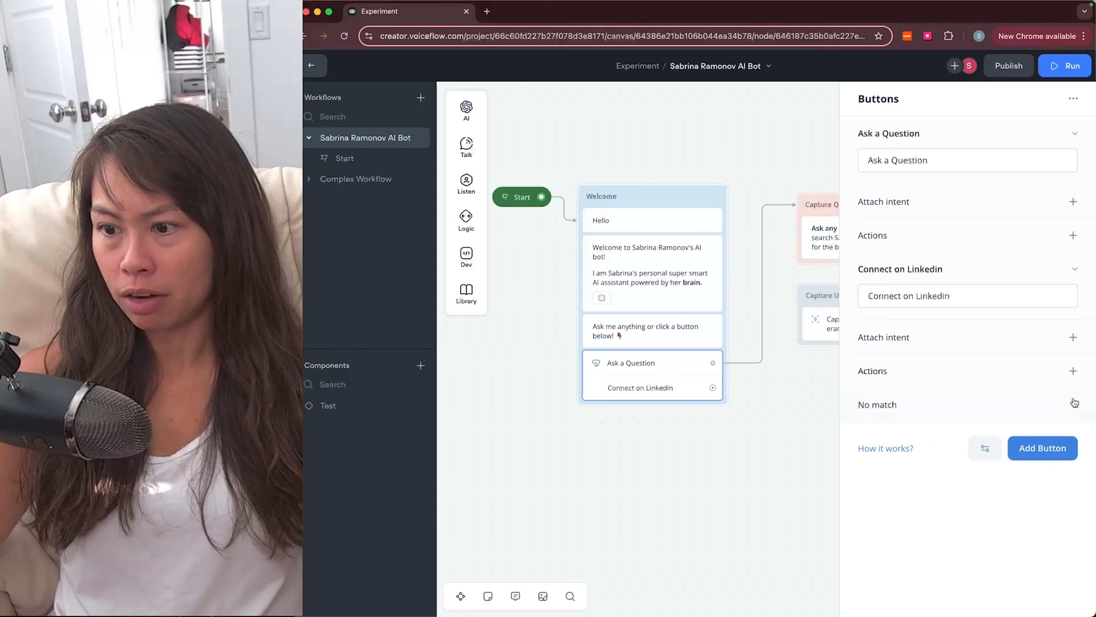
click(1073, 372)
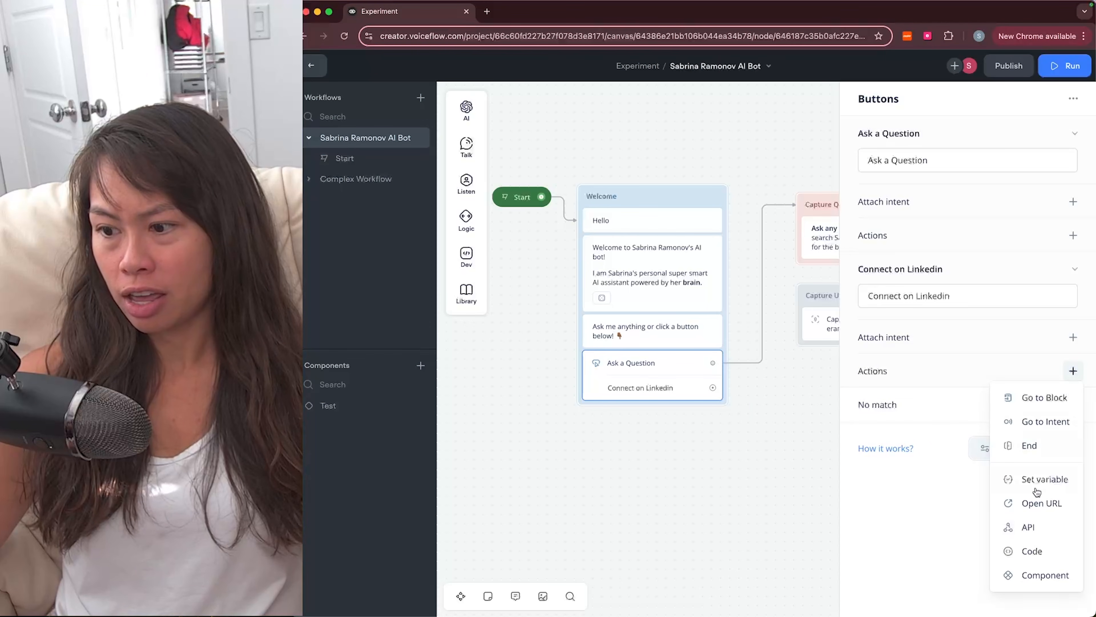
click(1037, 503)
text(https://www.linkedin.com/in/sabrinaramonov)
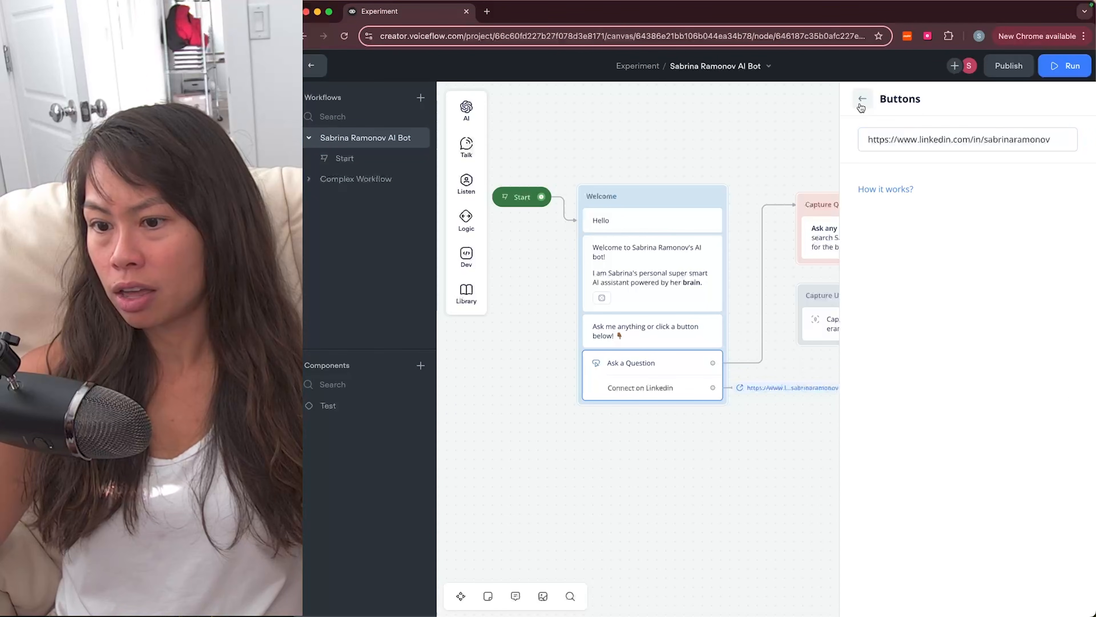
click(862, 99)
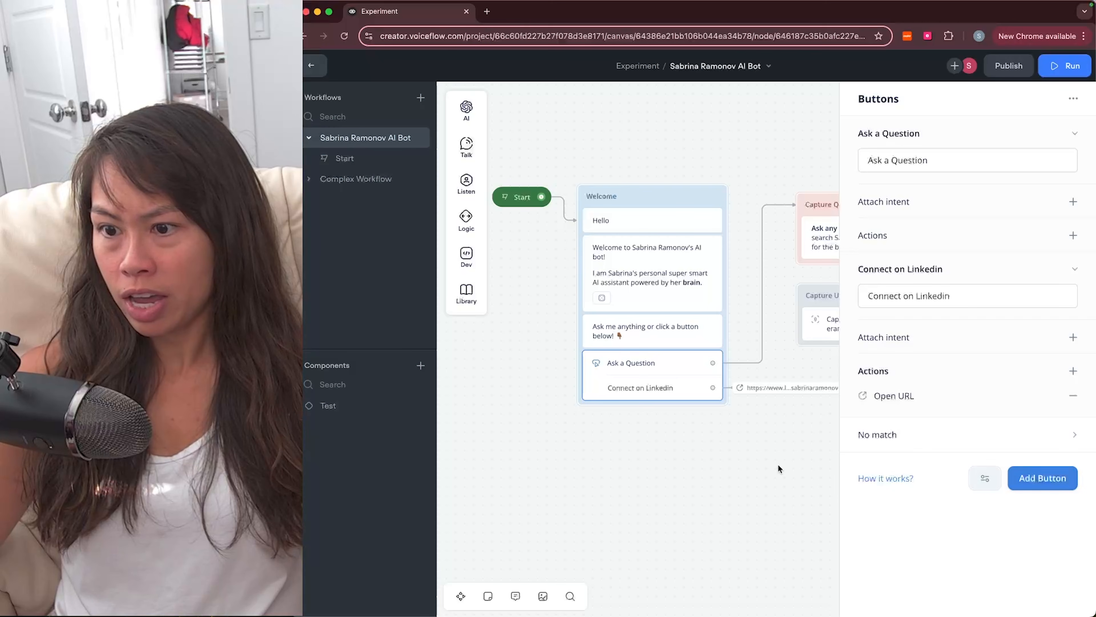
scroll(778, 464, right, 4)
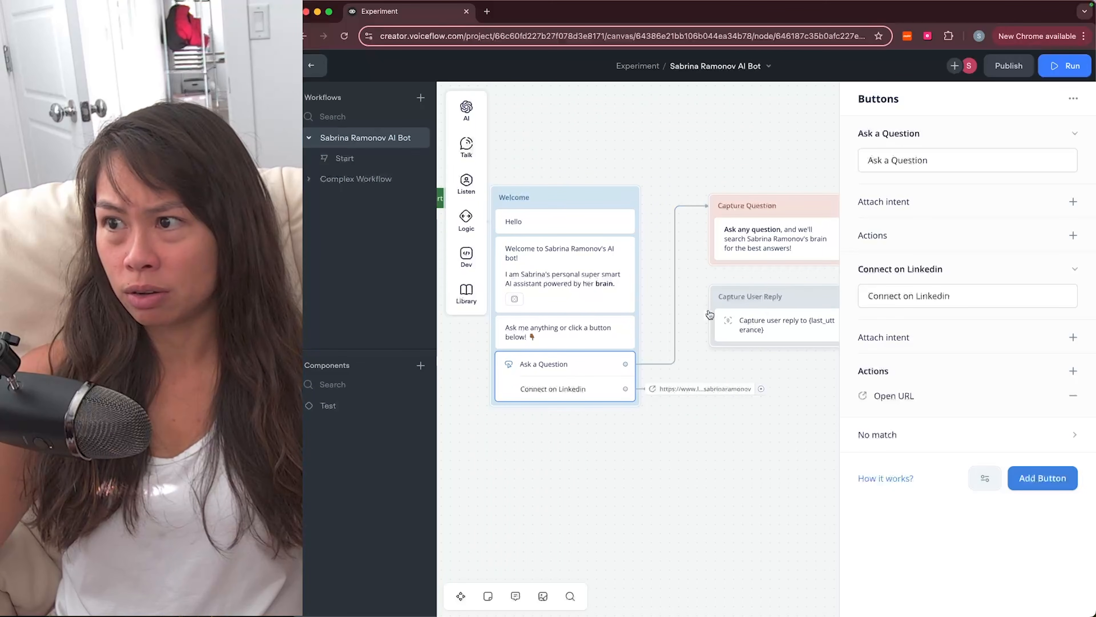
click(646, 414)
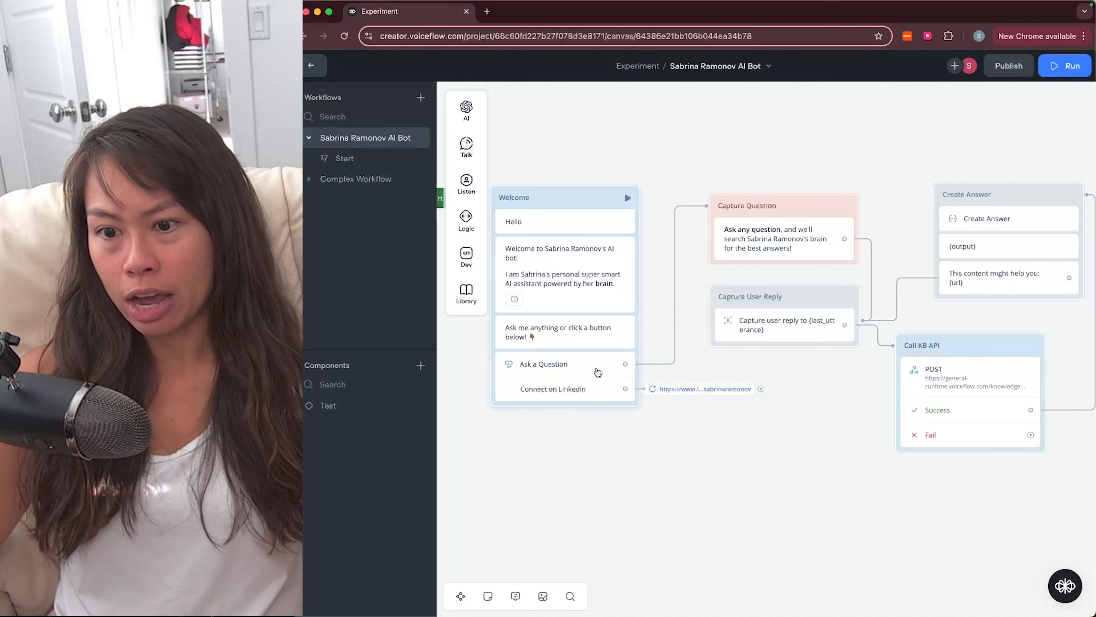
Step: Open Capture Question's 'Ask any question' prompt, adding and deleting a trial Message block meanwhile
scroll(711, 169, right, 3)
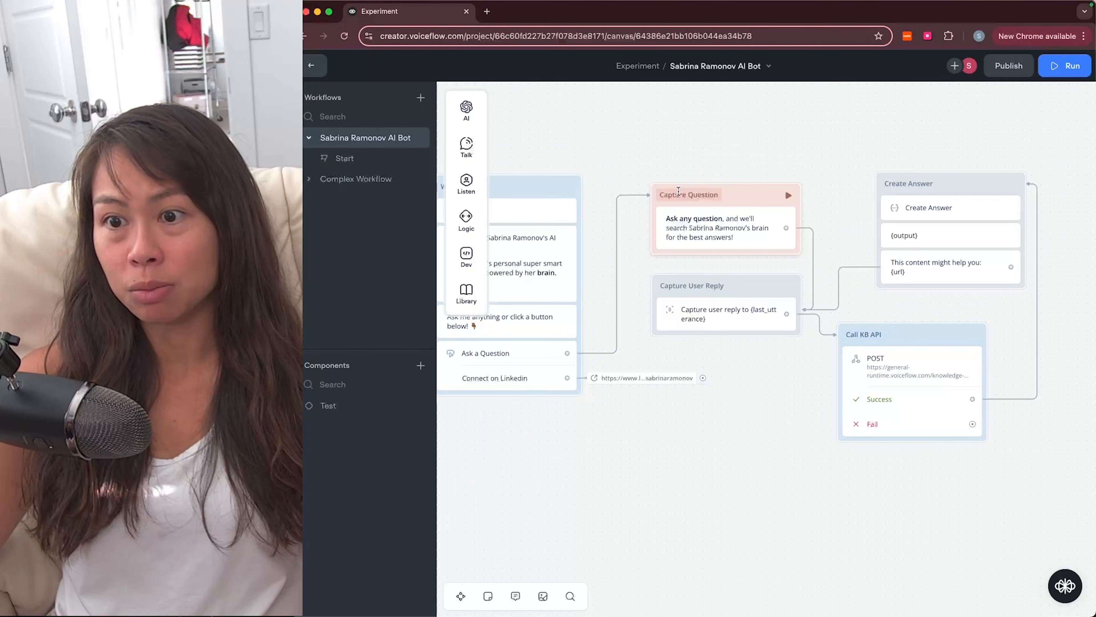
click(708, 227)
mouse_move(472, 165)
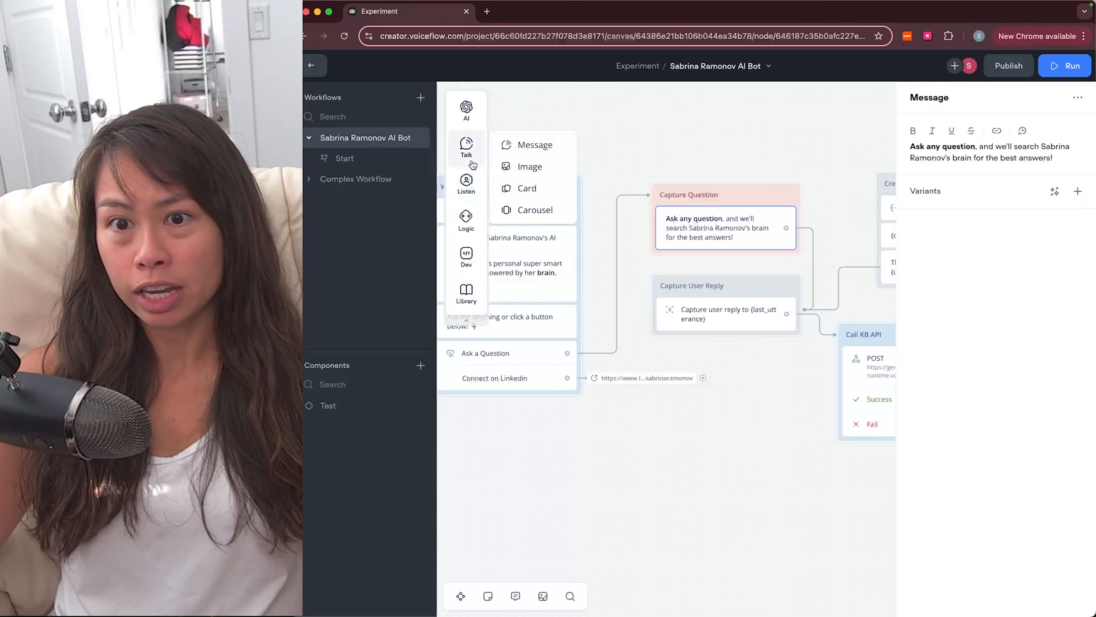
drag(520, 146, 717, 154)
right_click(746, 162)
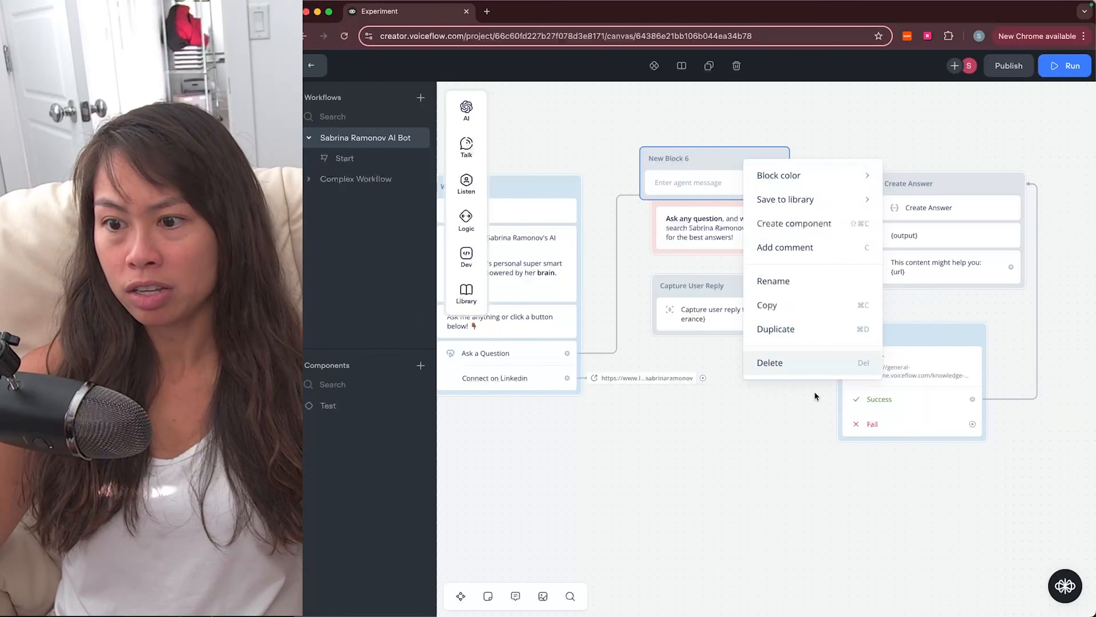
click(824, 364)
click(708, 252)
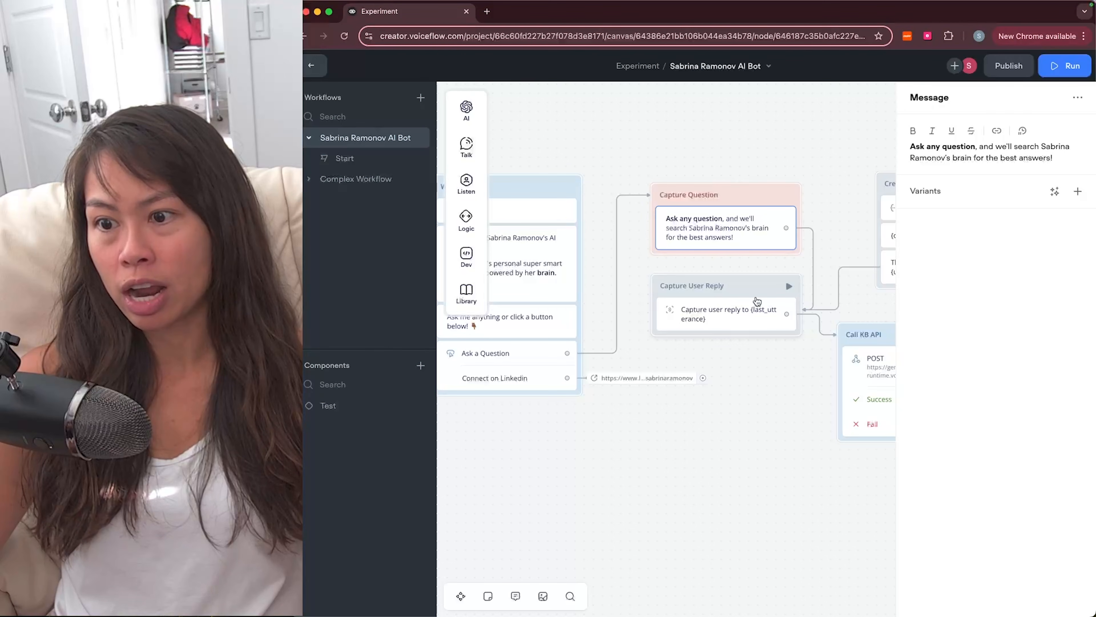
Step: Review Capture User Reply saving to {last_utterance}, and add then delete a trial Capture block
click(768, 304)
scroll(755, 259, right, 3)
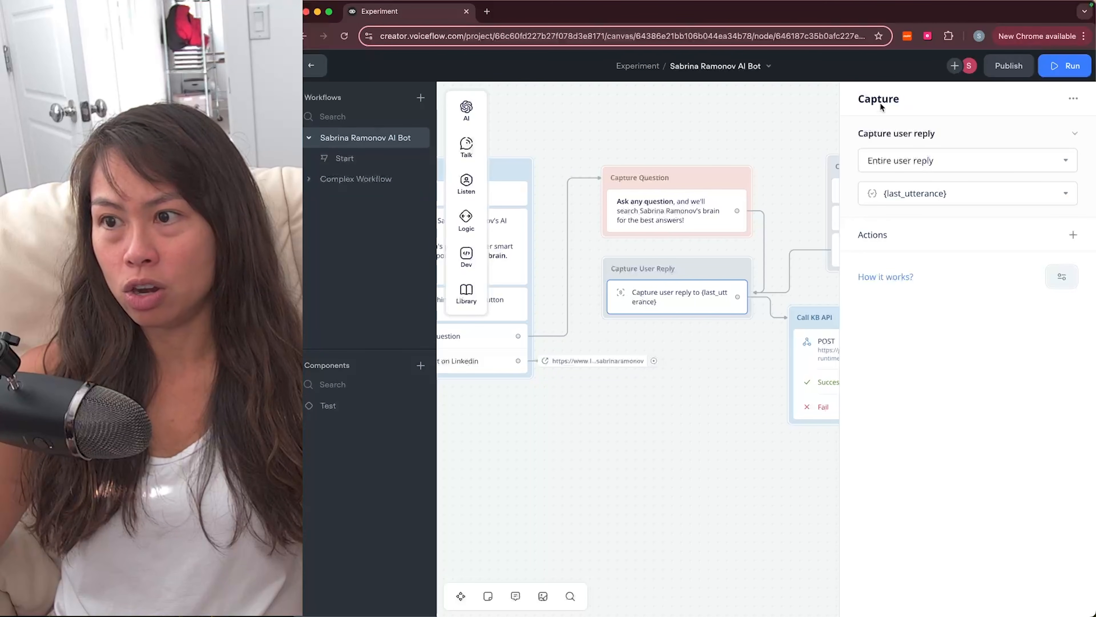
mouse_move(466, 185)
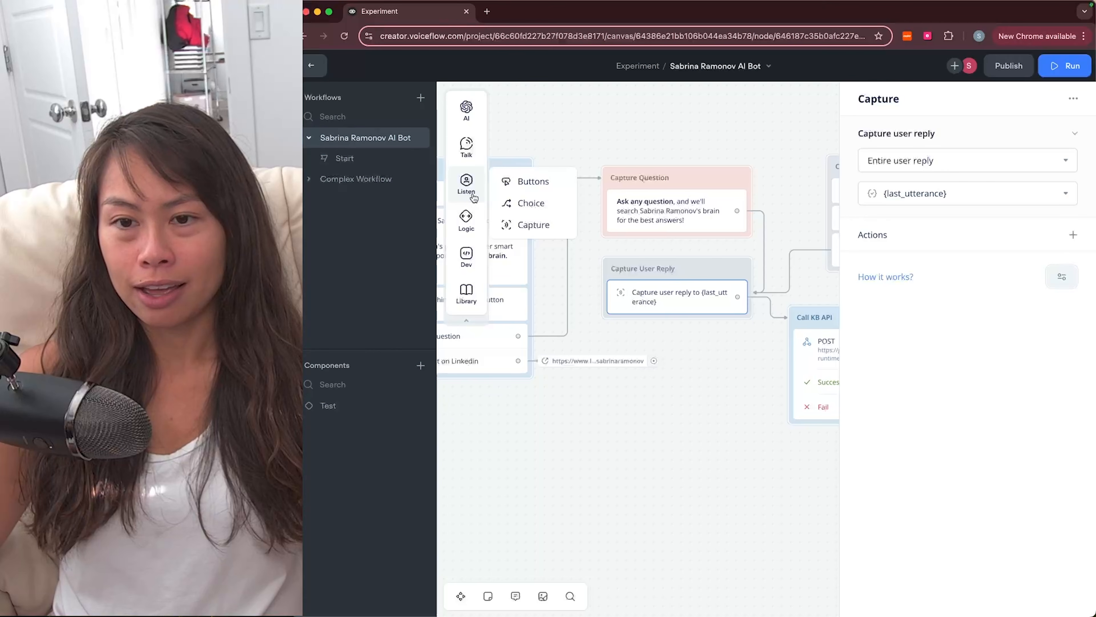
drag(531, 232, 663, 348)
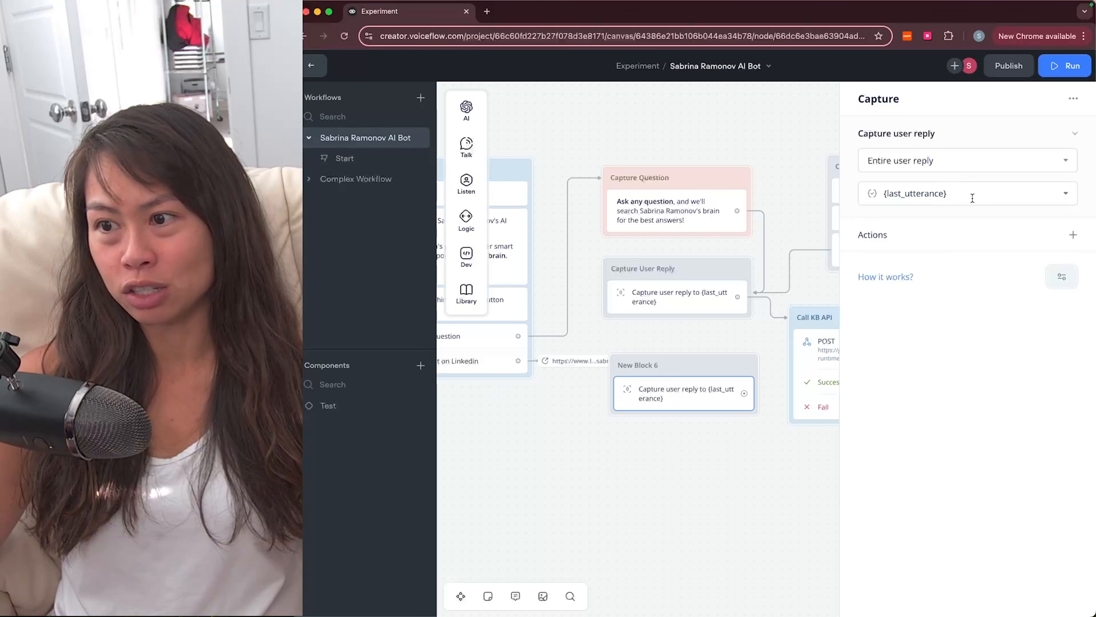
right_click(721, 364)
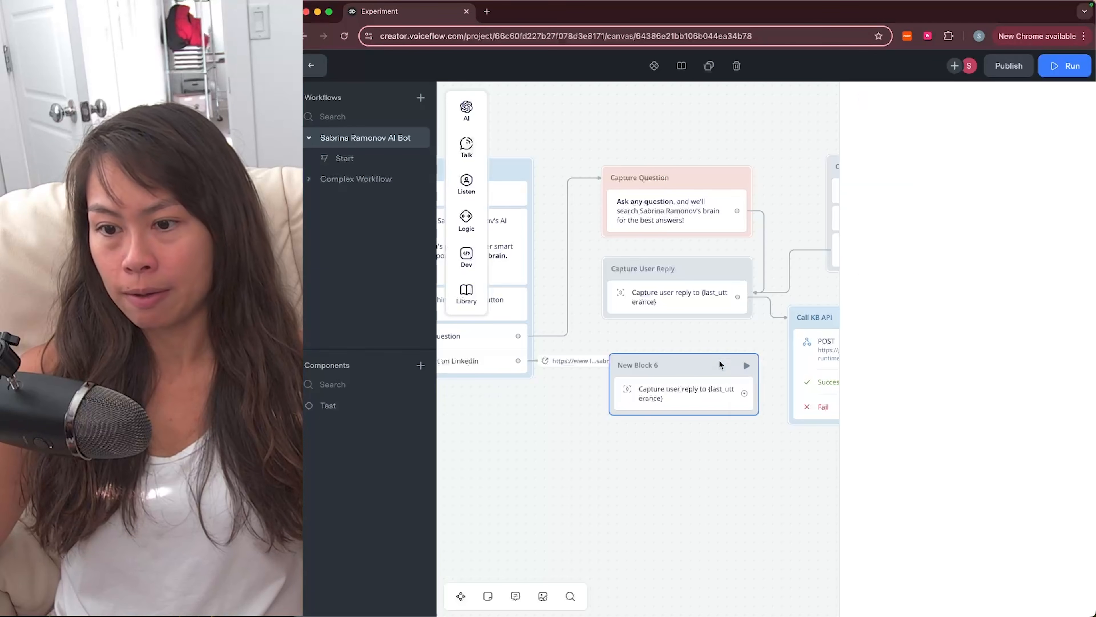
click(748, 564)
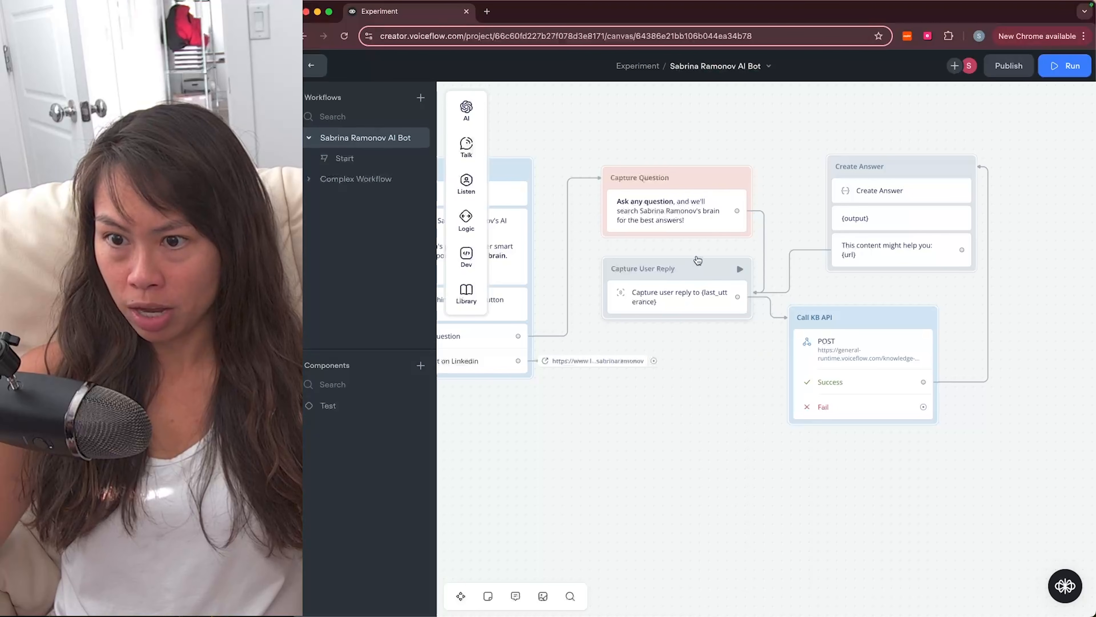
click(696, 272)
Step: Inspect the Call KB API request URL and reconnect Ask a Question to Capture Question
scroll(734, 281, right, 5)
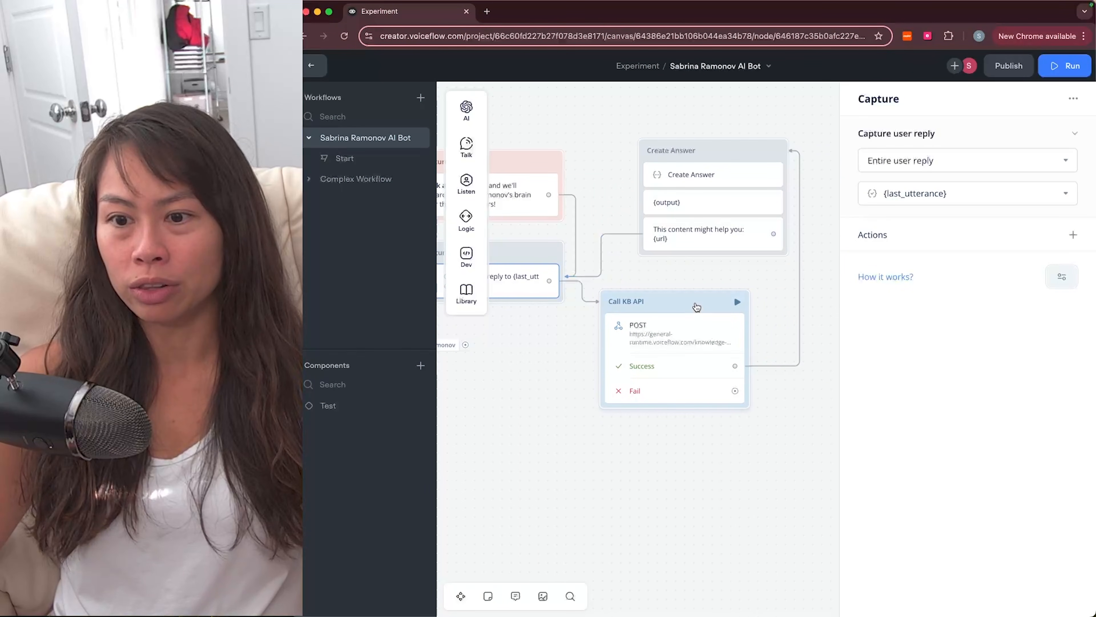
click(698, 308)
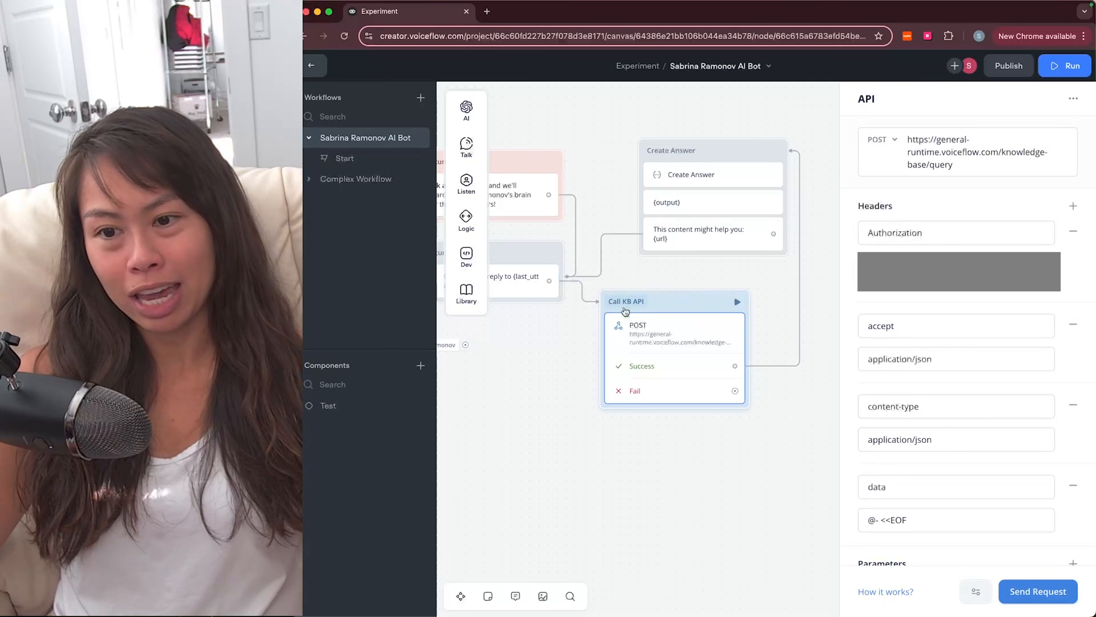
click(940, 155)
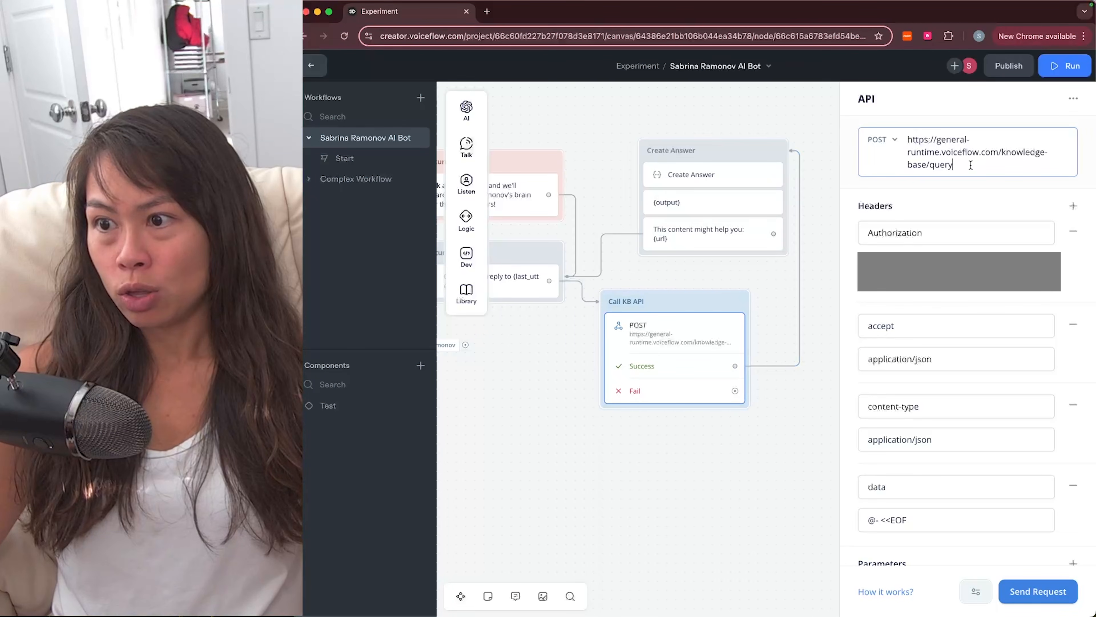
key(ctrl+a)
click(548, 312)
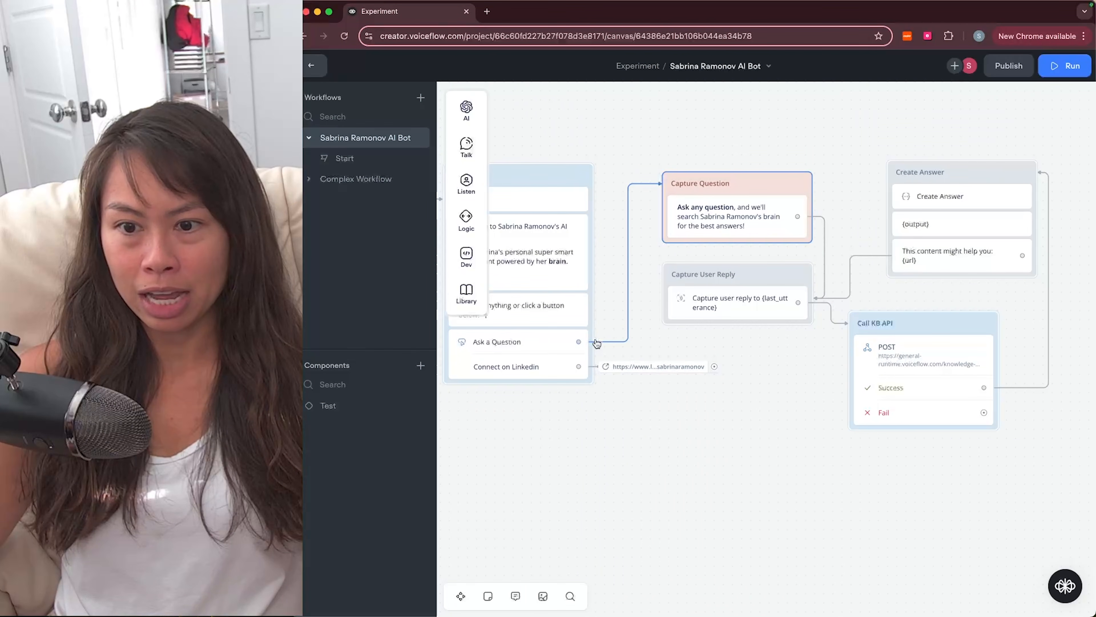
drag(579, 343, 669, 184)
drag(796, 177, 709, 189)
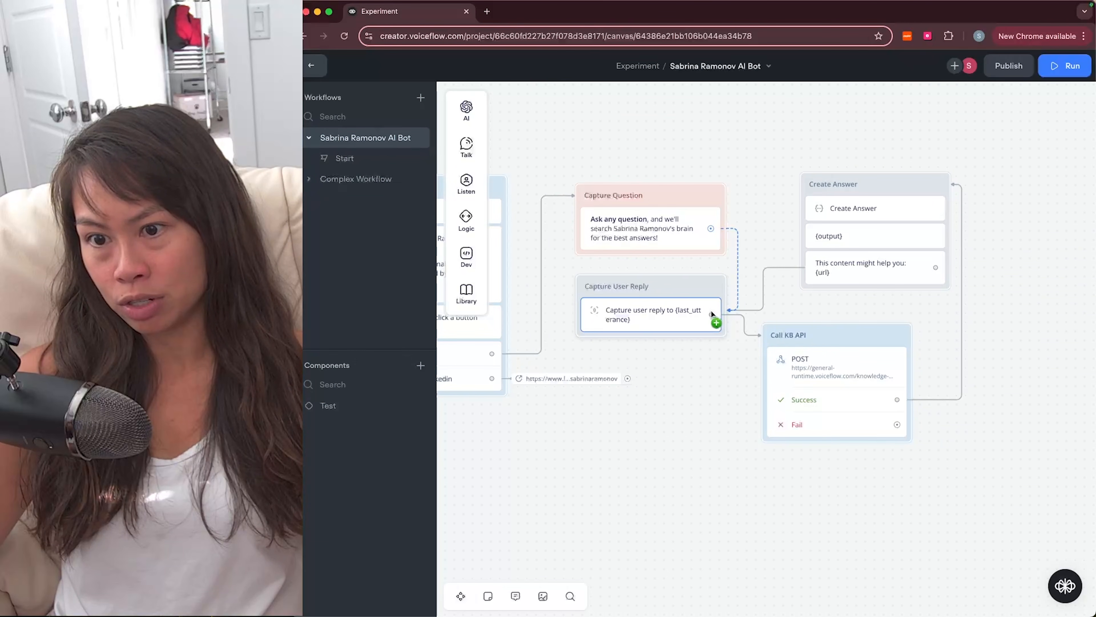
Step: Add a trial API block from Dev onto the canvas, then delete it
scroll(714, 337, right, 3)
click(716, 348)
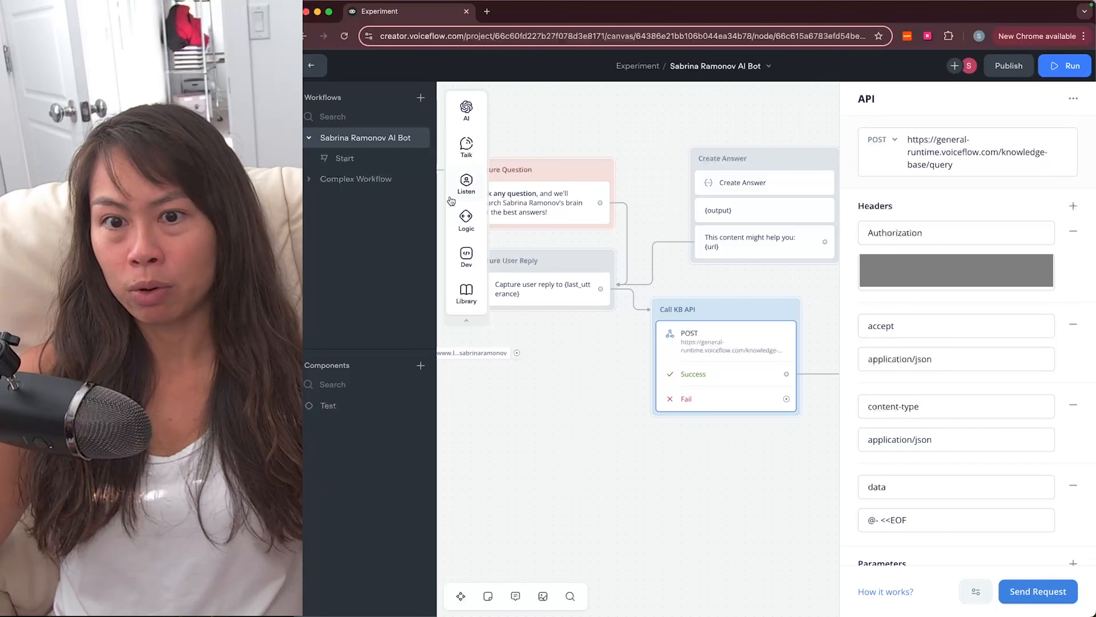
mouse_move(466, 248)
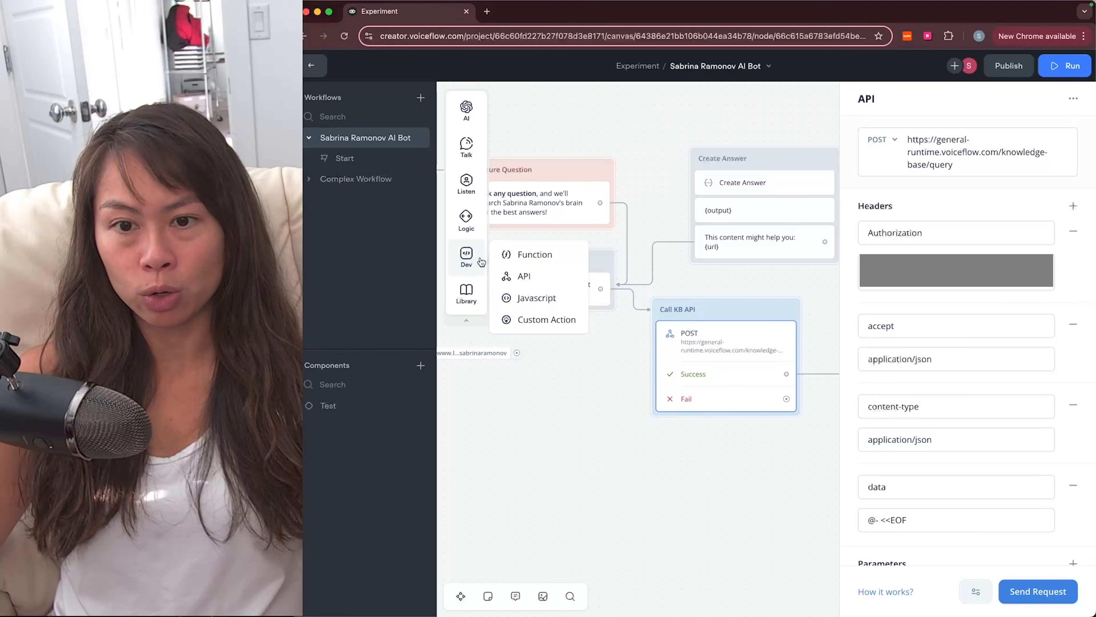
drag(509, 276, 550, 406)
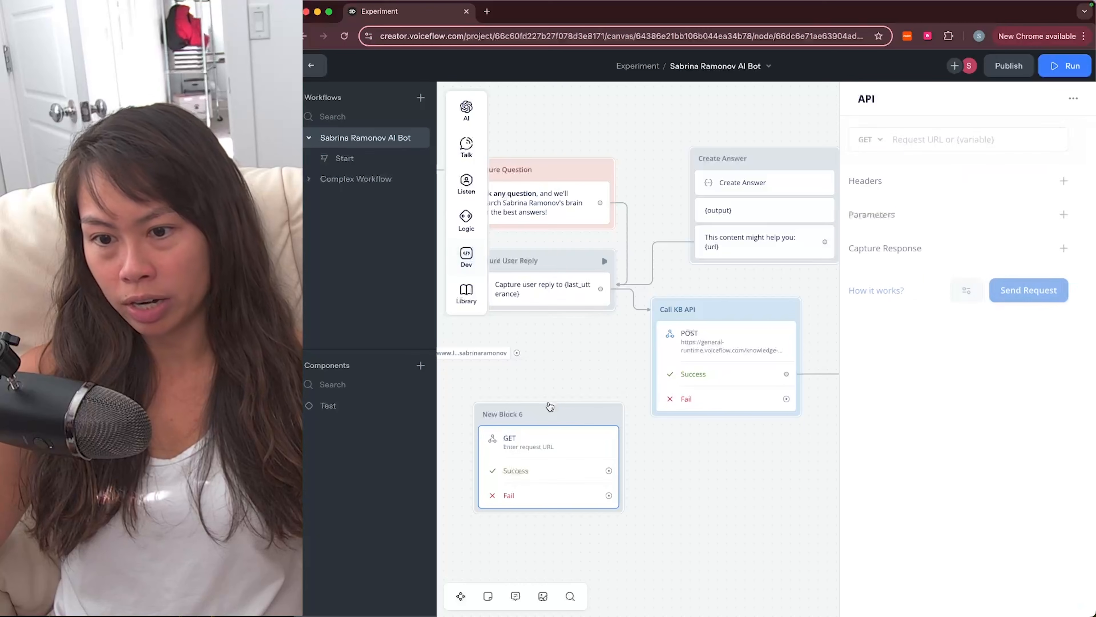
right_click(579, 418)
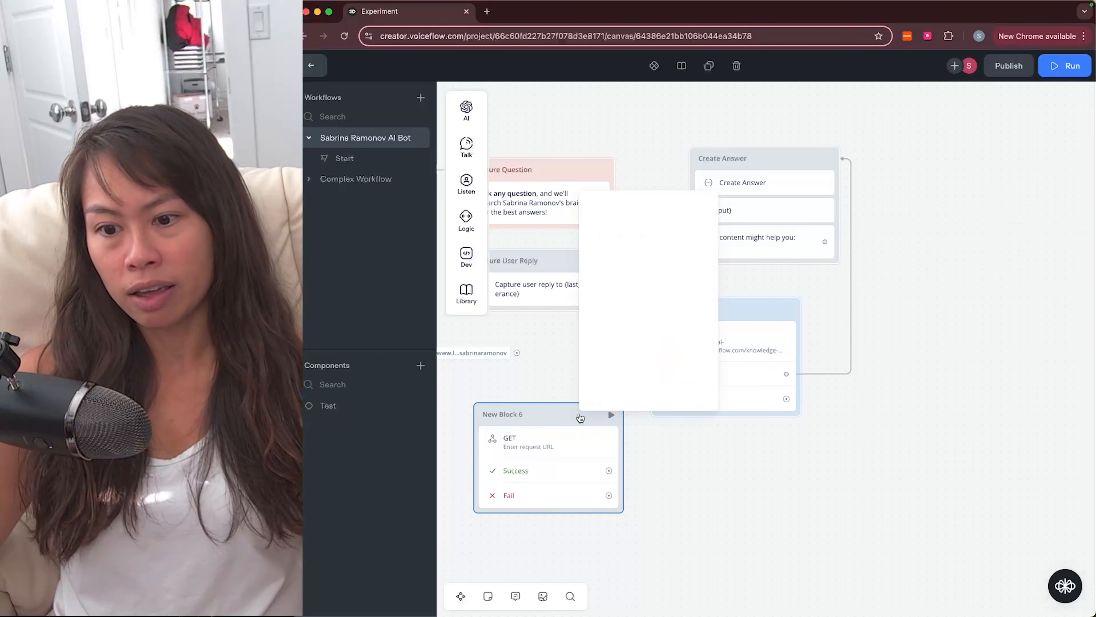
click(617, 392)
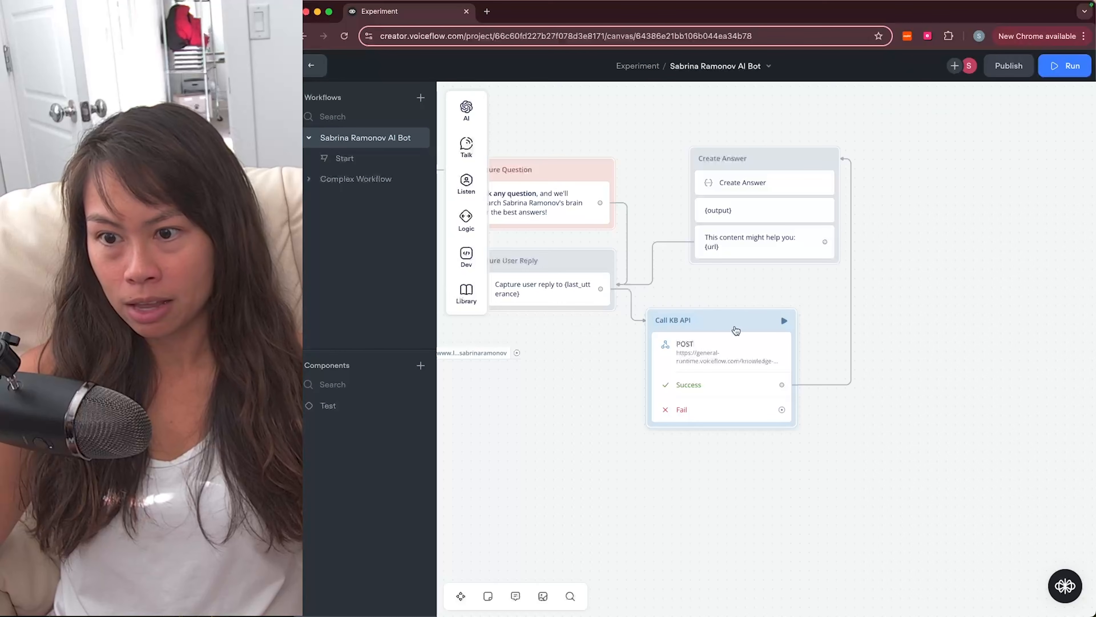
Step: Confirm Call KB API uses POST and inspect its URL and Authorization header
click(736, 331)
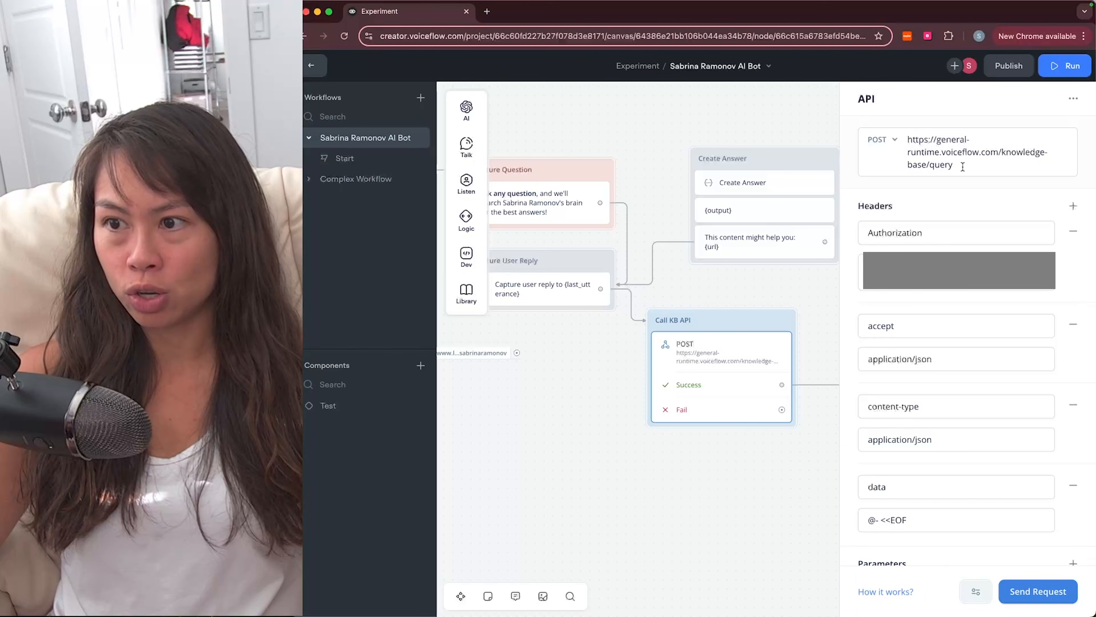
click(882, 140)
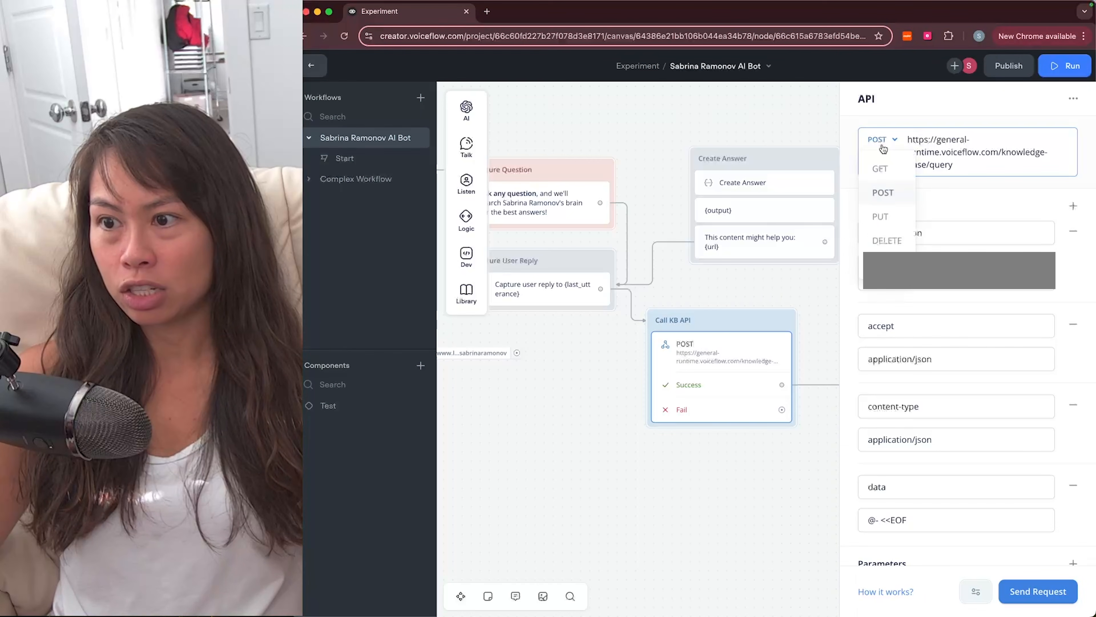
click(882, 191)
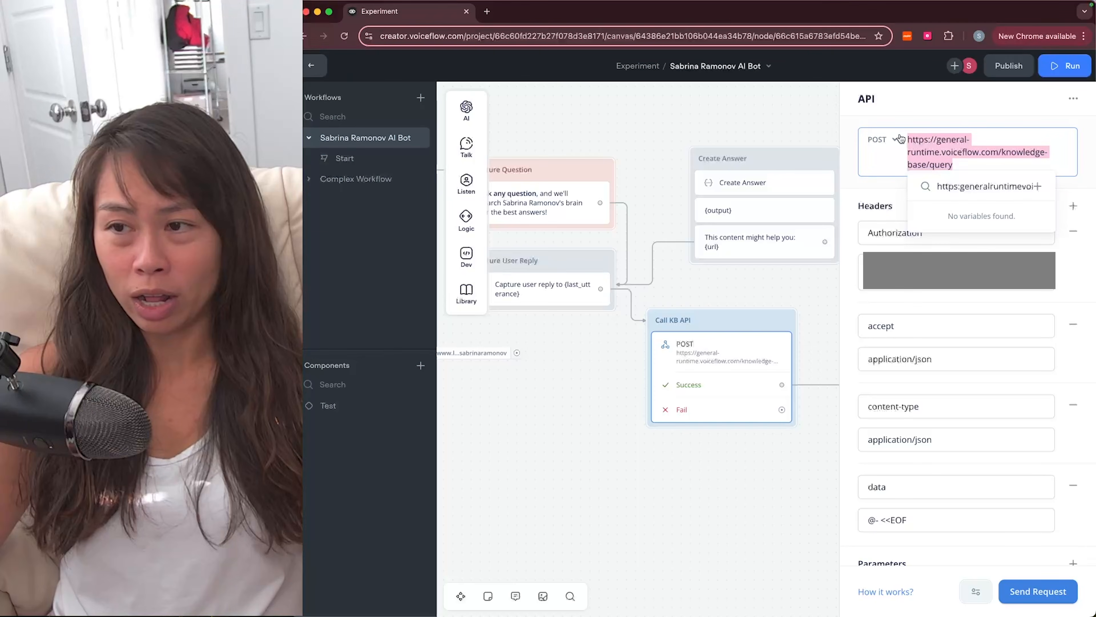
click(928, 139)
click(863, 203)
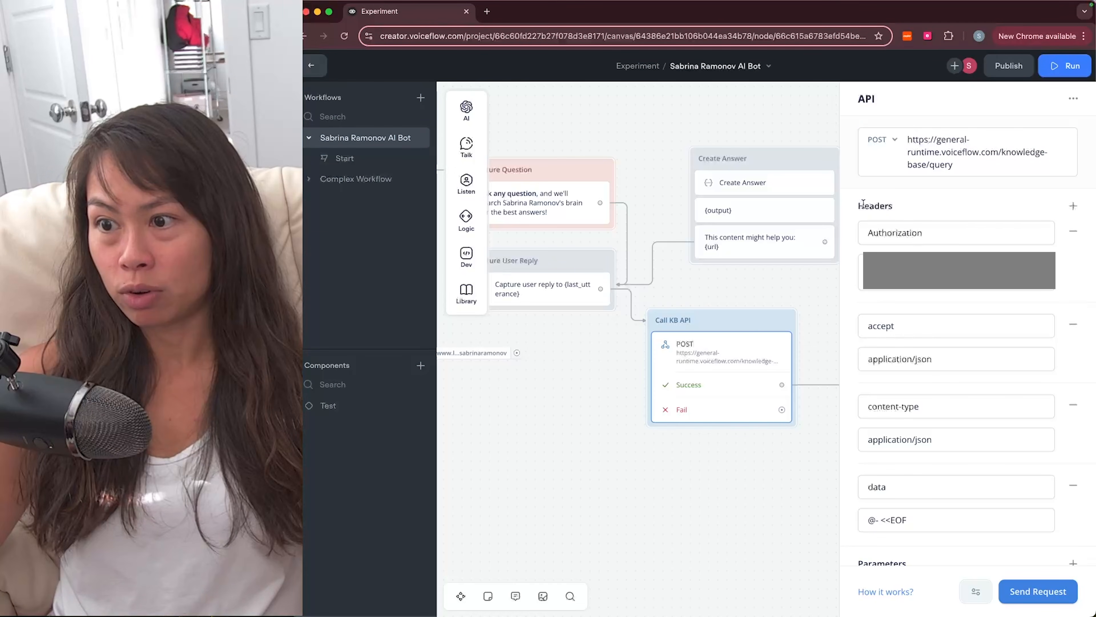
double_click(939, 232)
click(957, 216)
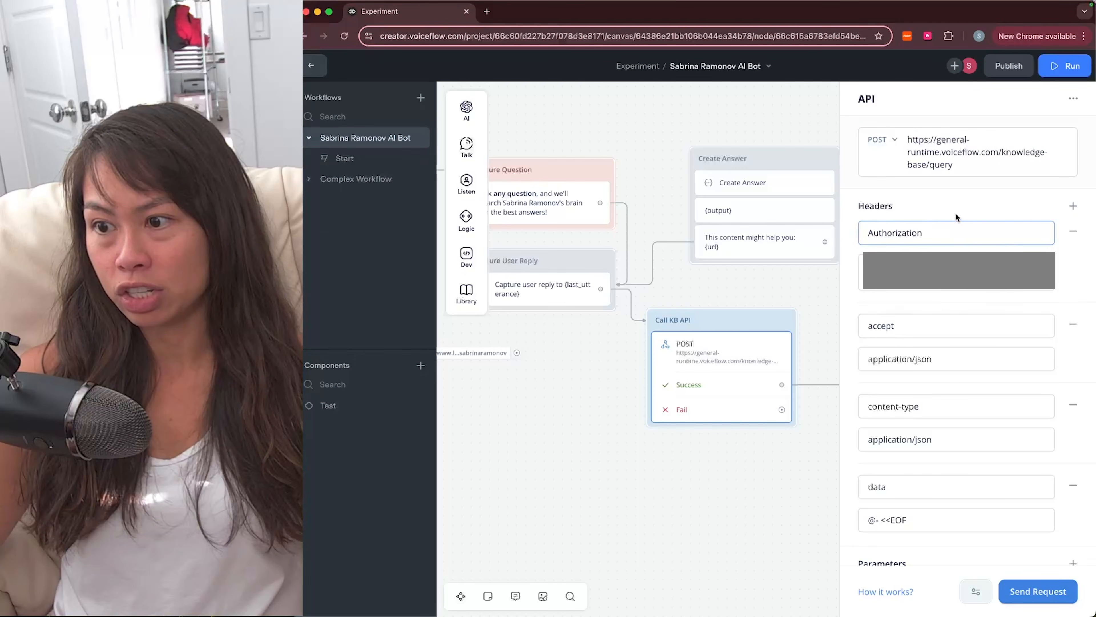
click(861, 272)
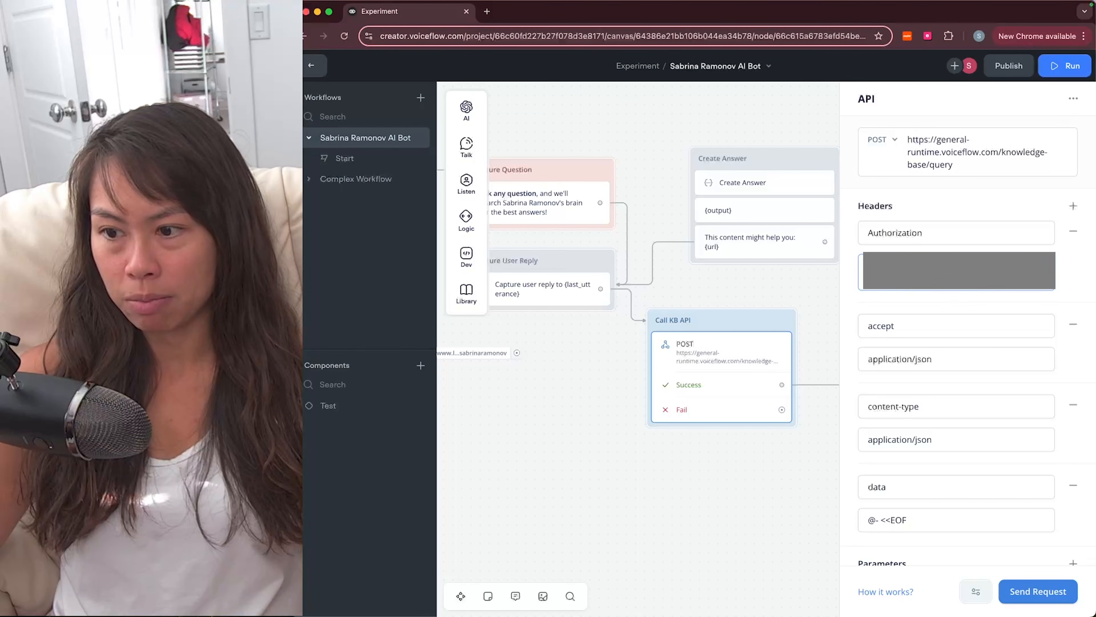
Step: Inspect the data header and its '@- <<EOF' value in the Call KB API settings
scroll(878, 261, down, 2)
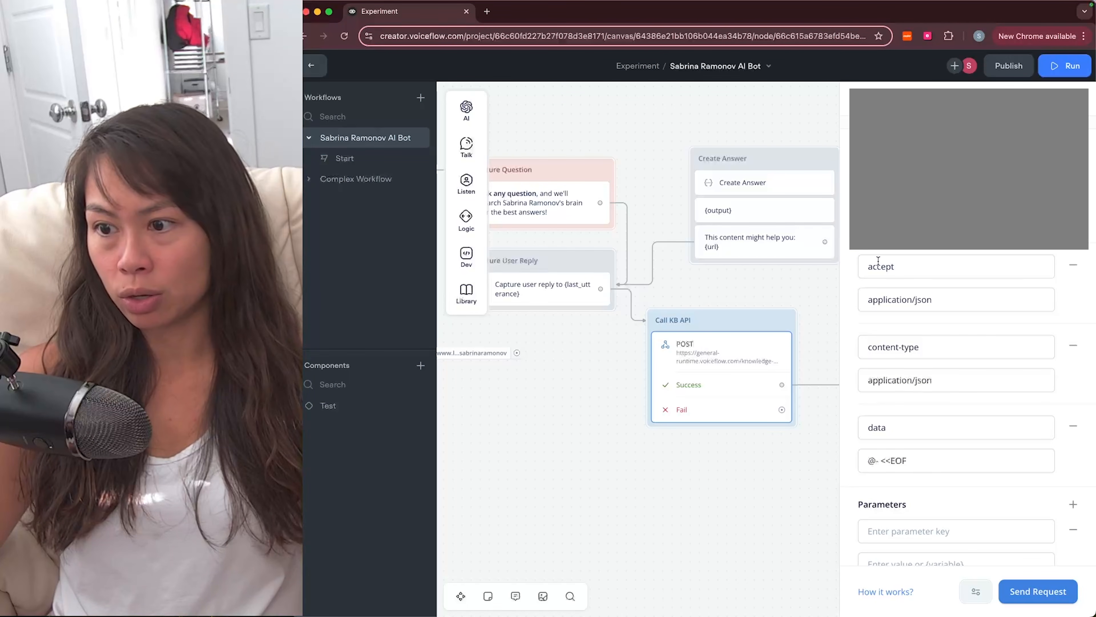
scroll(870, 311, down, 1)
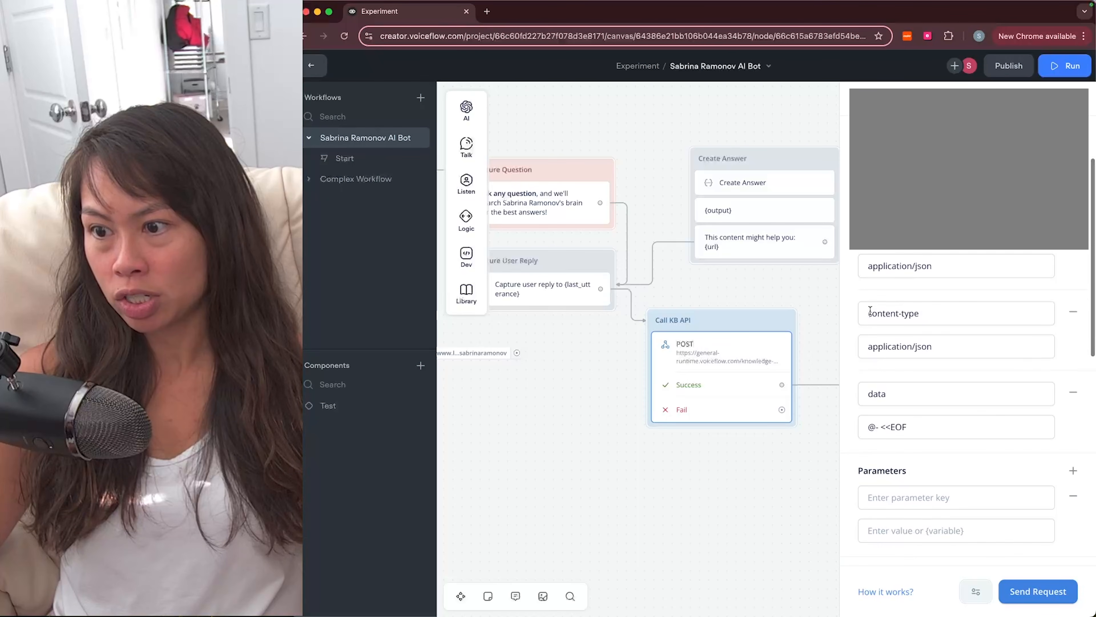
scroll(875, 350, down, 2)
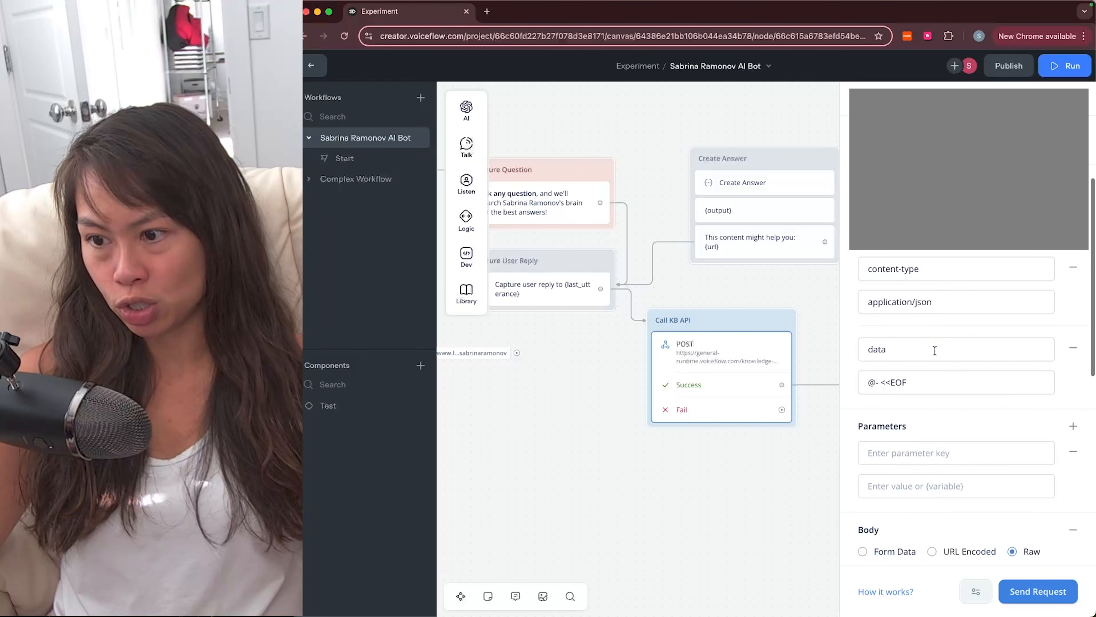
click(892, 345)
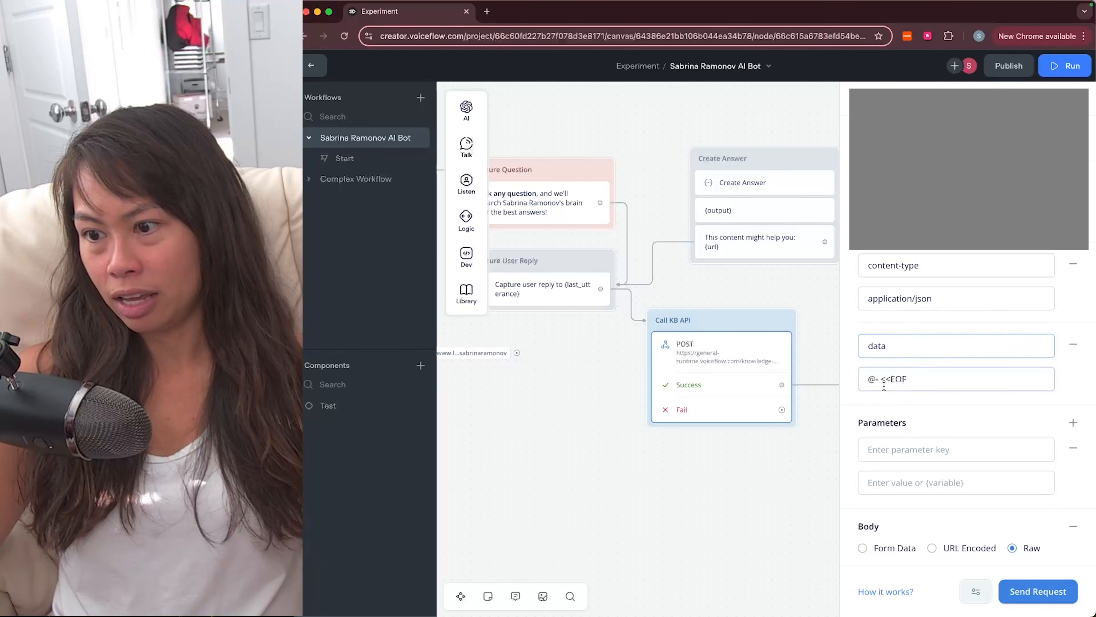
click(862, 379)
drag(918, 382, 862, 376)
click(871, 379)
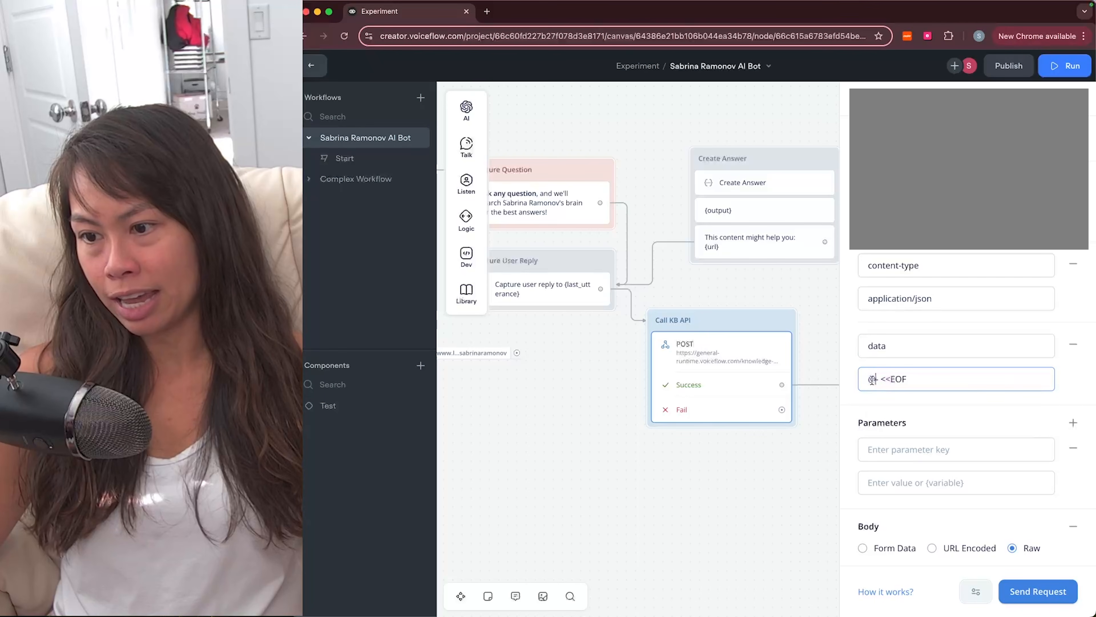
click(884, 379)
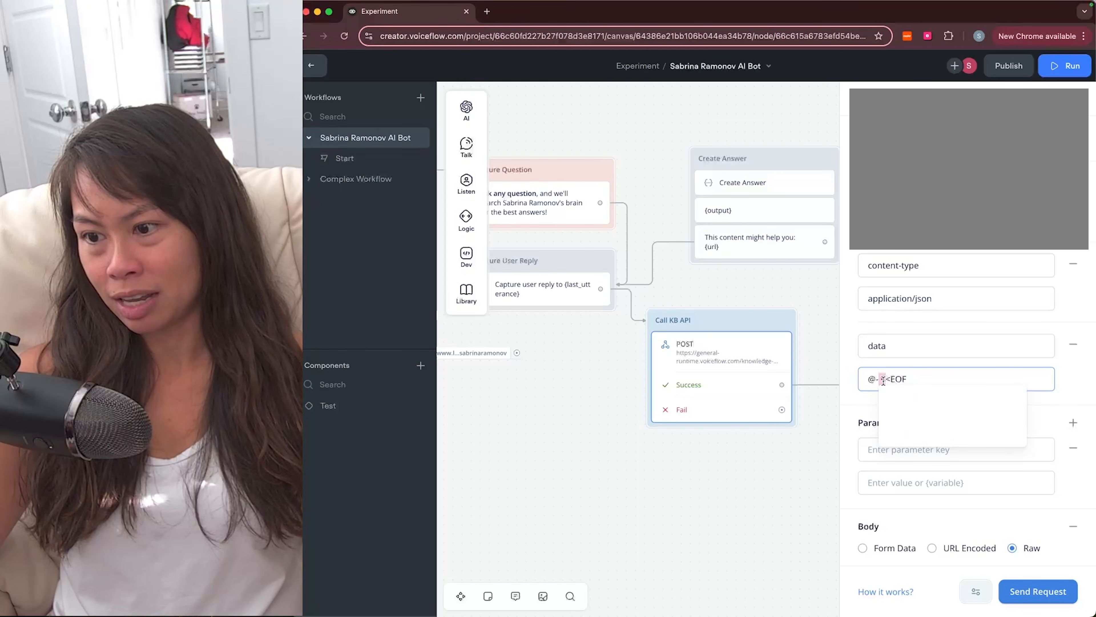
click(891, 379)
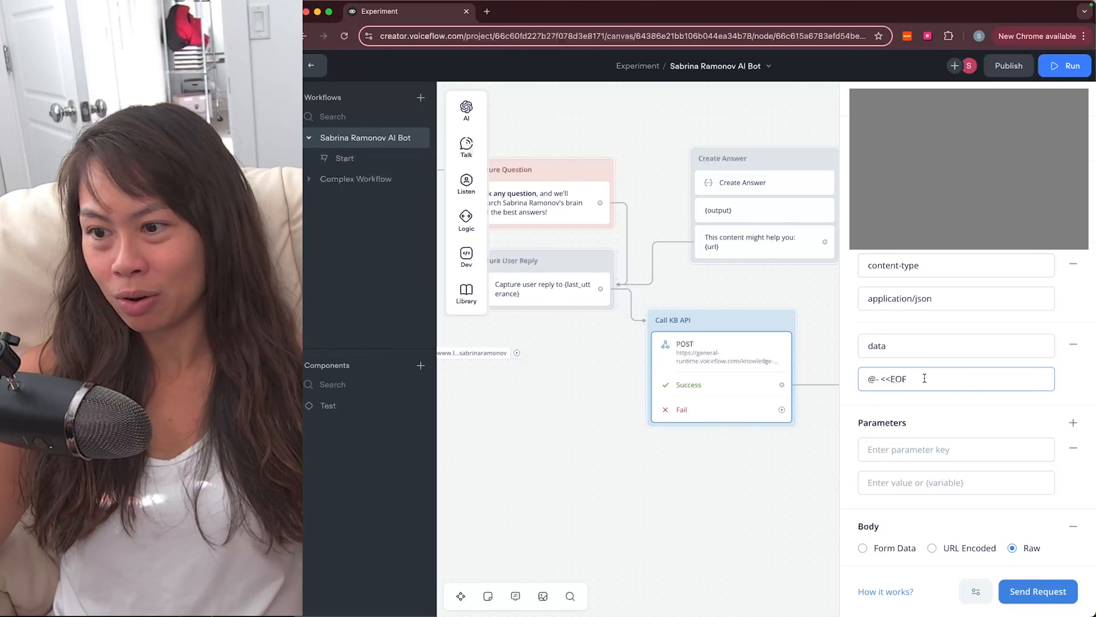
scroll(924, 378, down, 3)
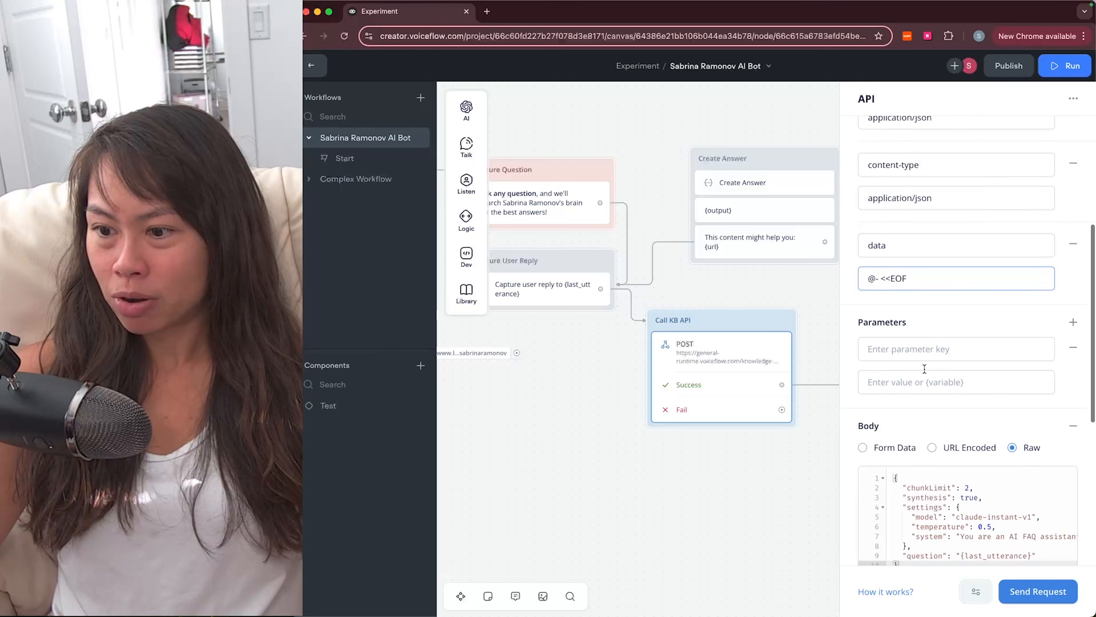
scroll(924, 368, down, 3)
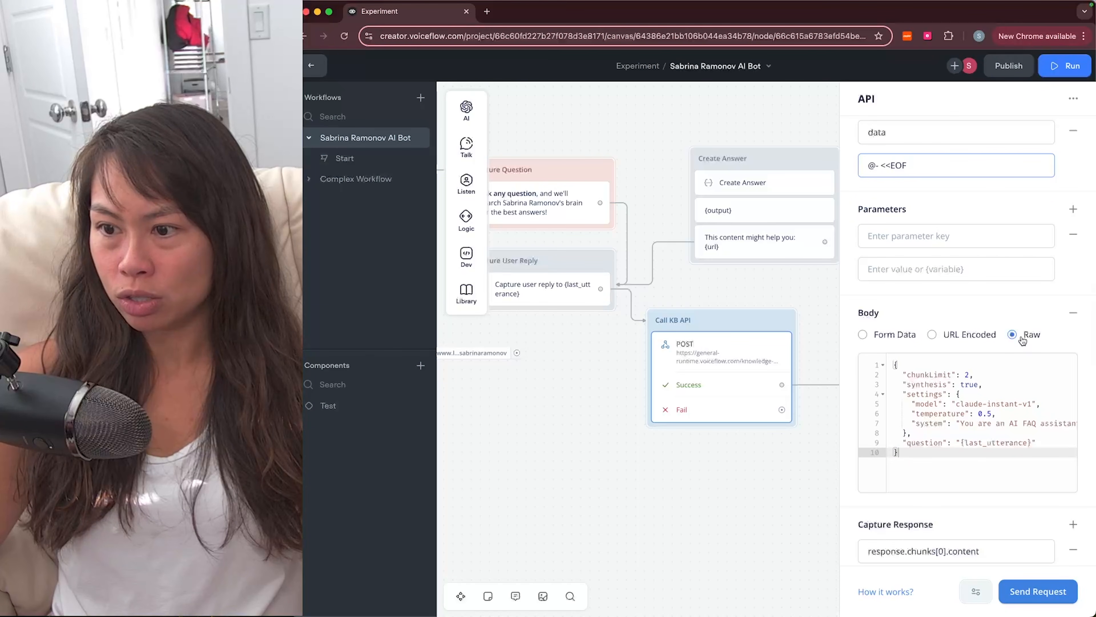
scroll(964, 436, right, 2)
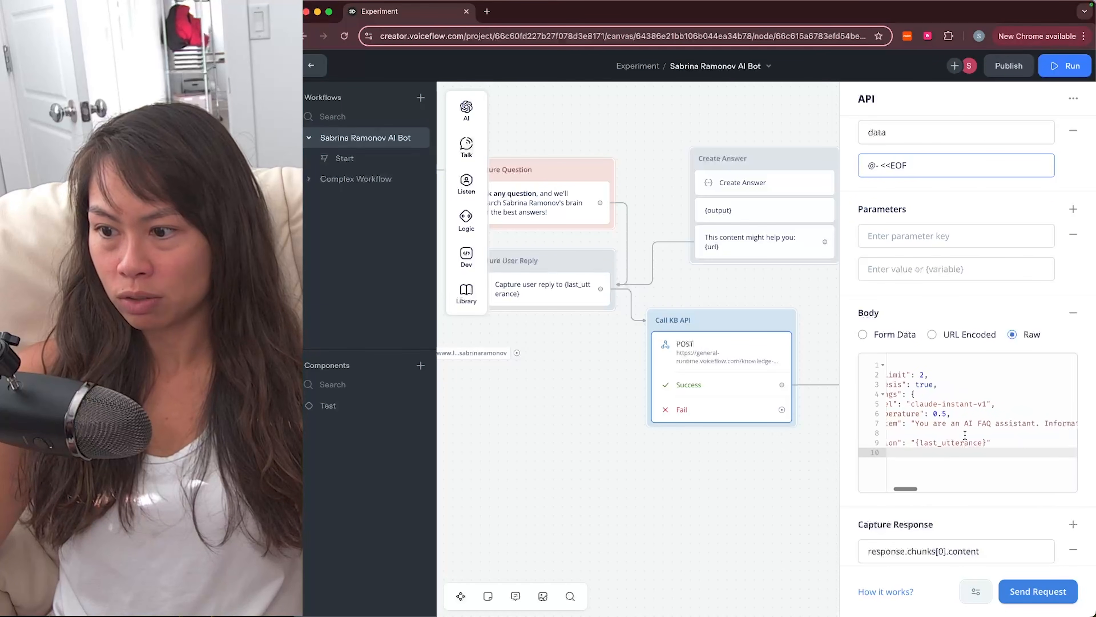
scroll(964, 436, left, 2)
click(948, 420)
scroll(948, 419, down, 1)
scroll(948, 419, right, 3)
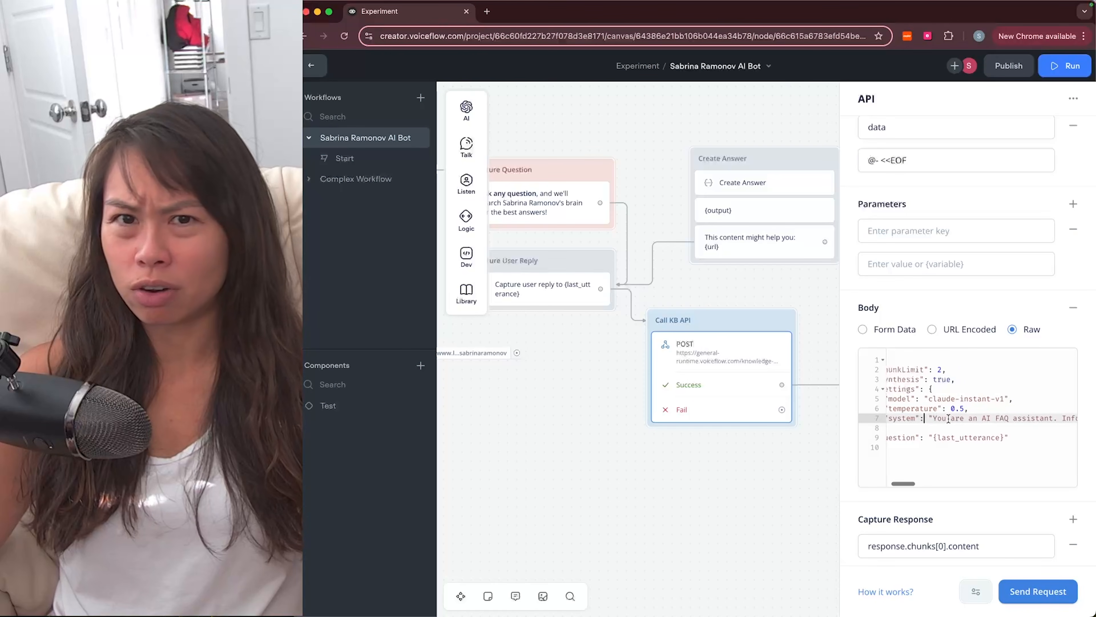
scroll(947, 419, right, 8)
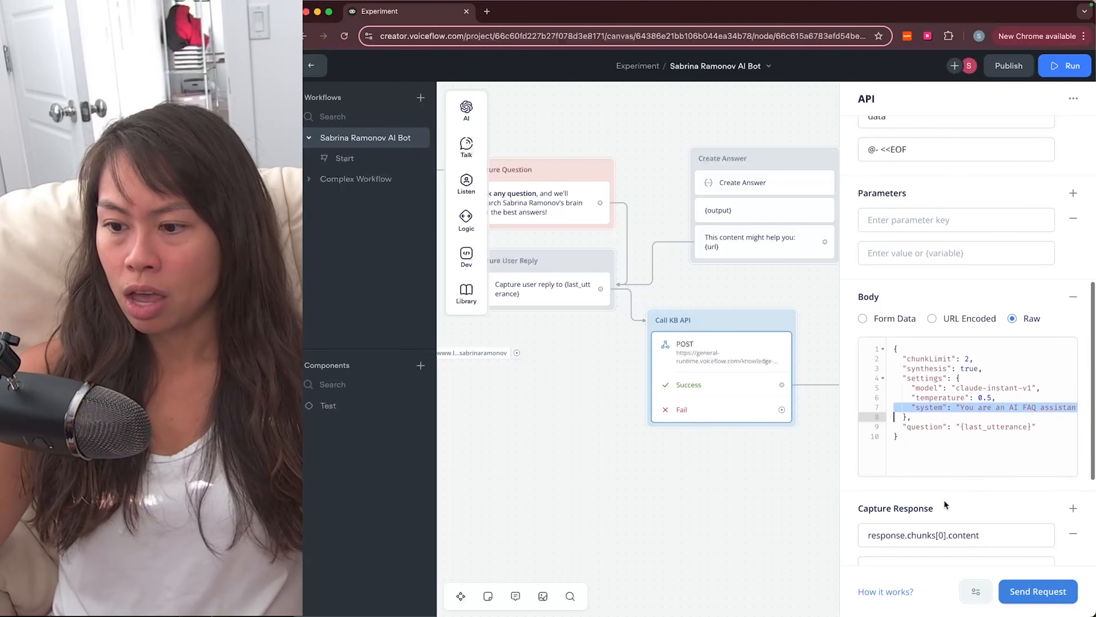
scroll(945, 503, down, 2)
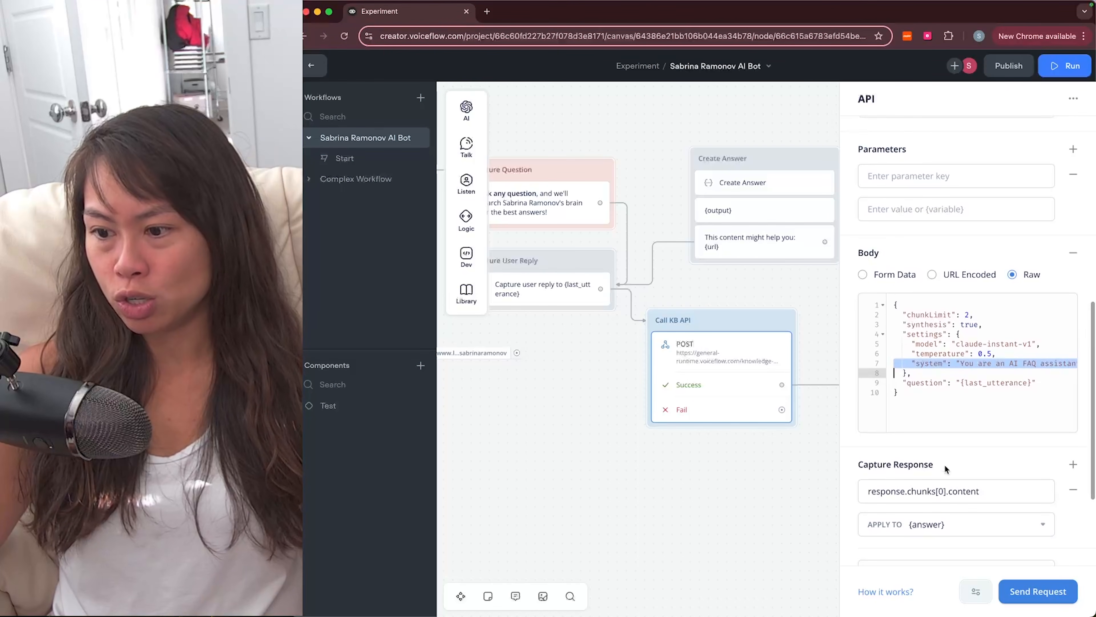
scroll(945, 465, down, 5)
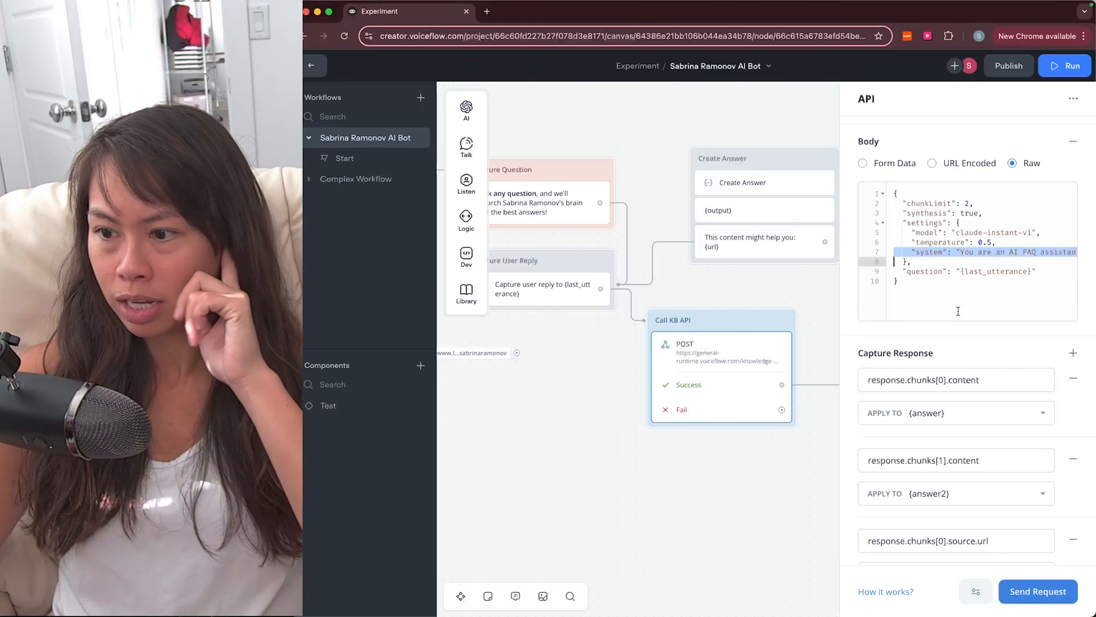
scroll(958, 310, down, 1)
scroll(958, 310, down, 1)
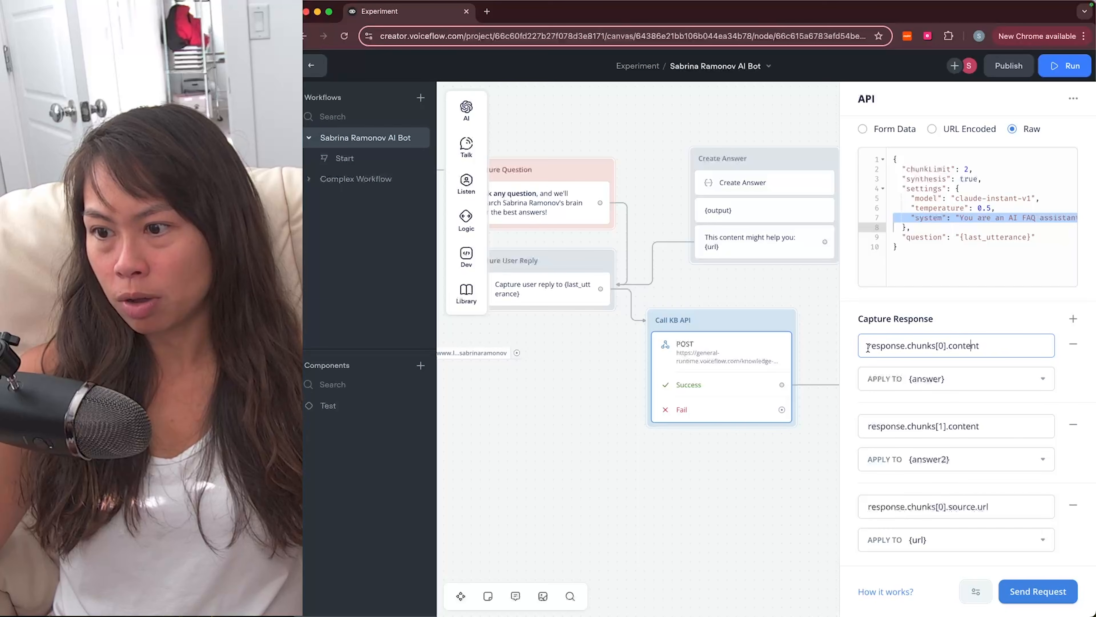
Step: Review the response.chunks[0].content capture path mapped to {answer}
drag(868, 348, 979, 342)
click(990, 327)
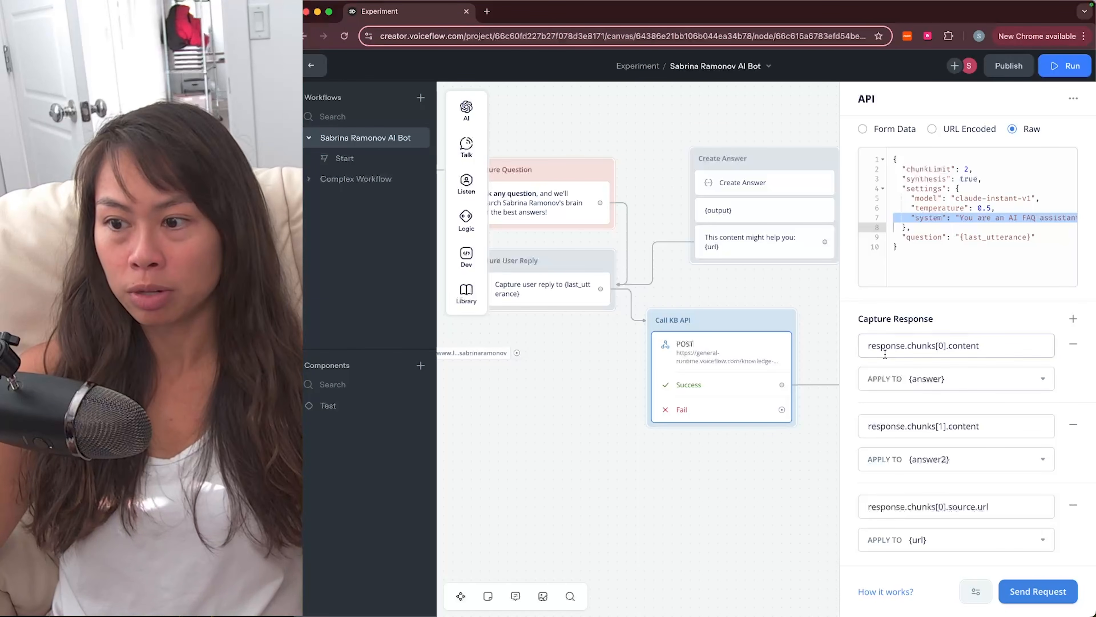
click(897, 348)
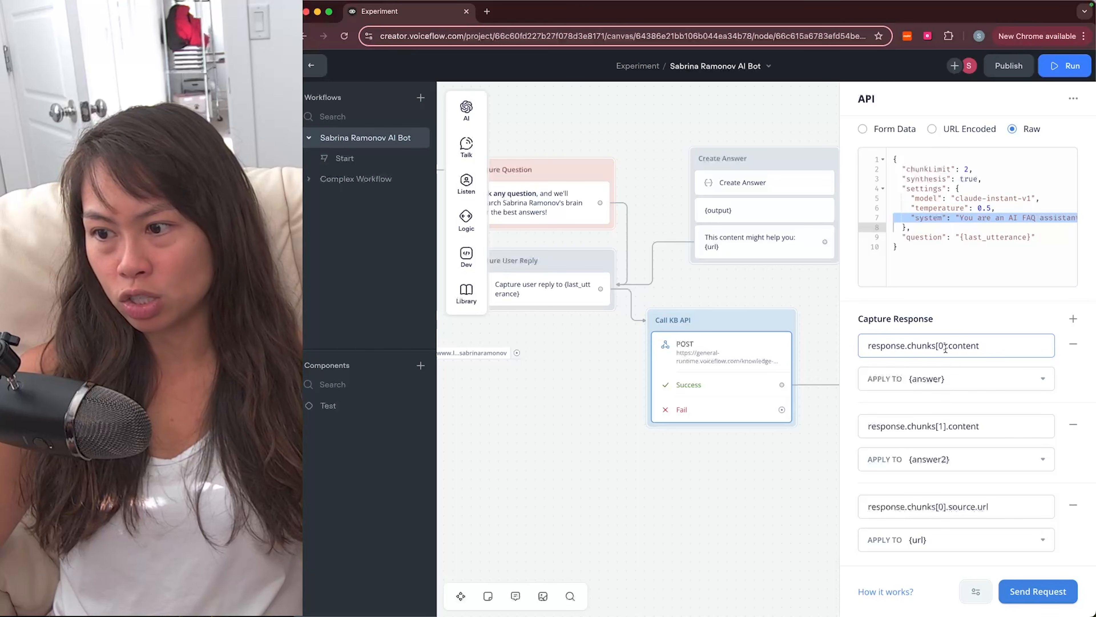
click(983, 380)
click(919, 408)
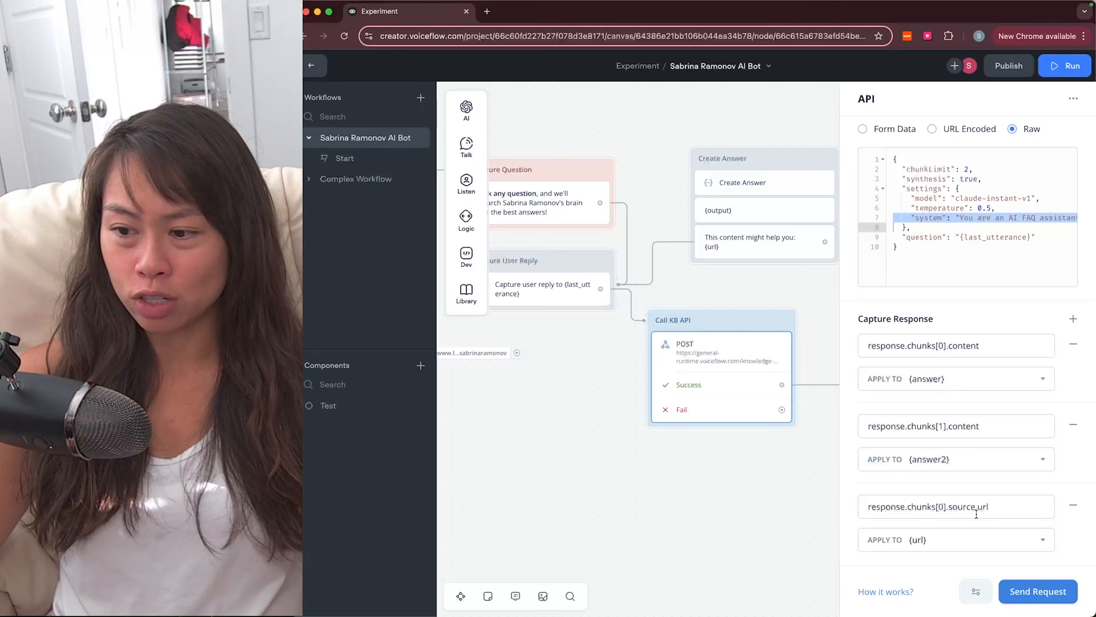
Step: Review the source url capture path and confirm it is mapped to {url}
click(989, 505)
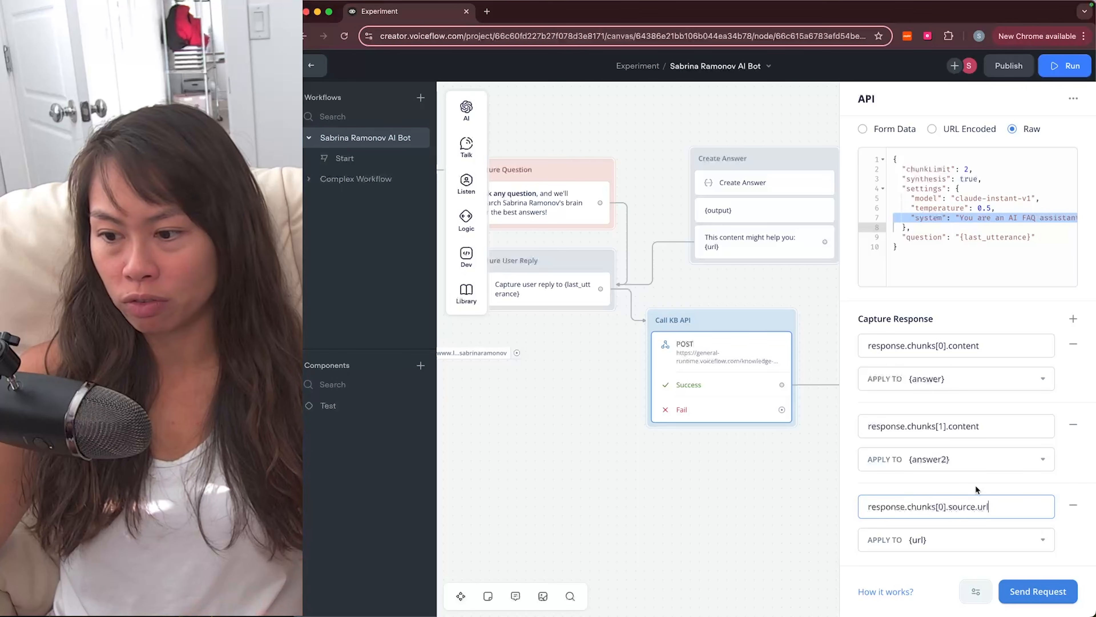
drag(880, 507, 912, 508)
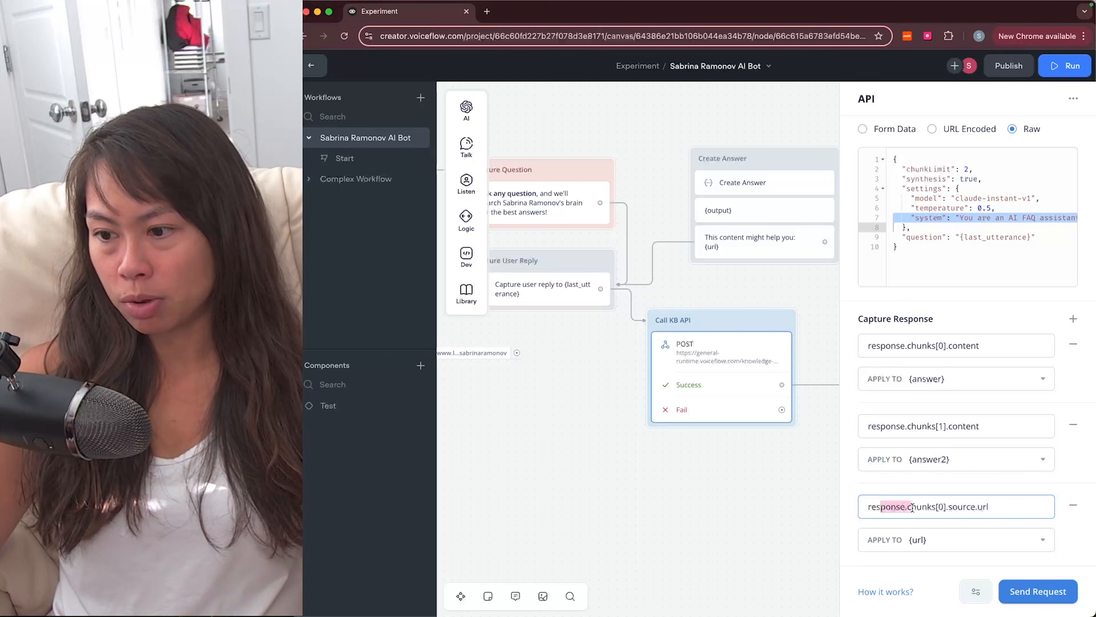
click(931, 507)
click(984, 507)
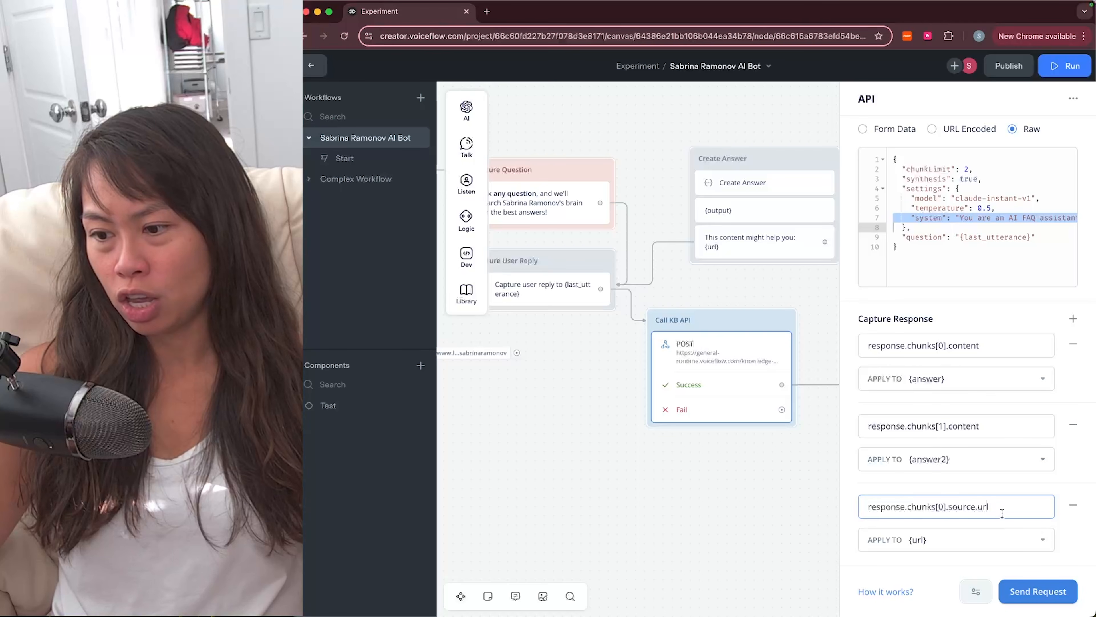
triple_click(875, 505)
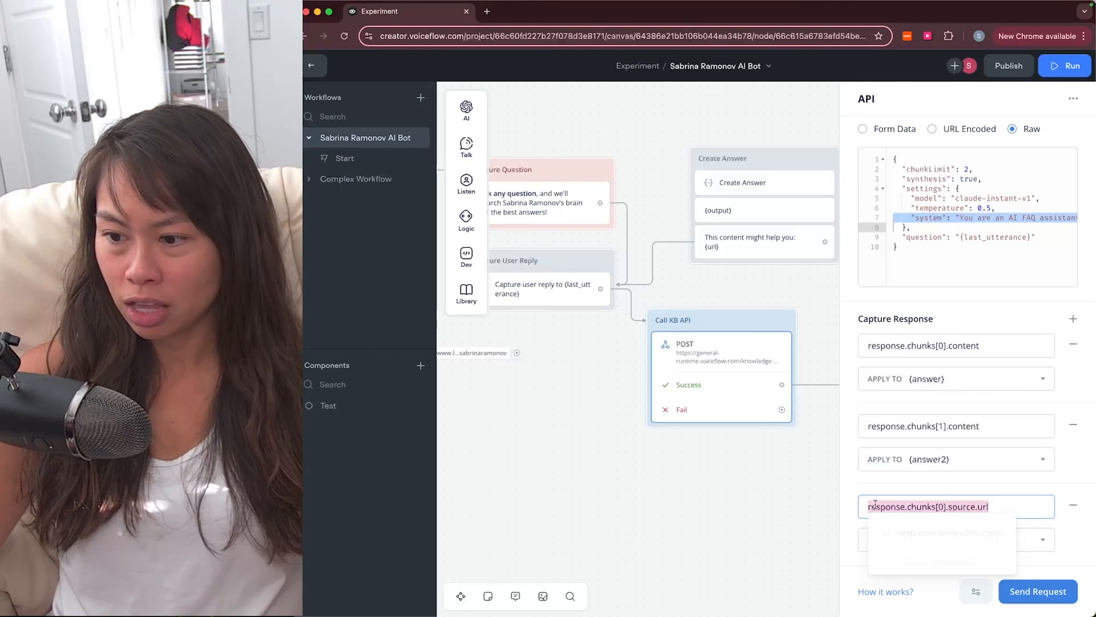
click(941, 504)
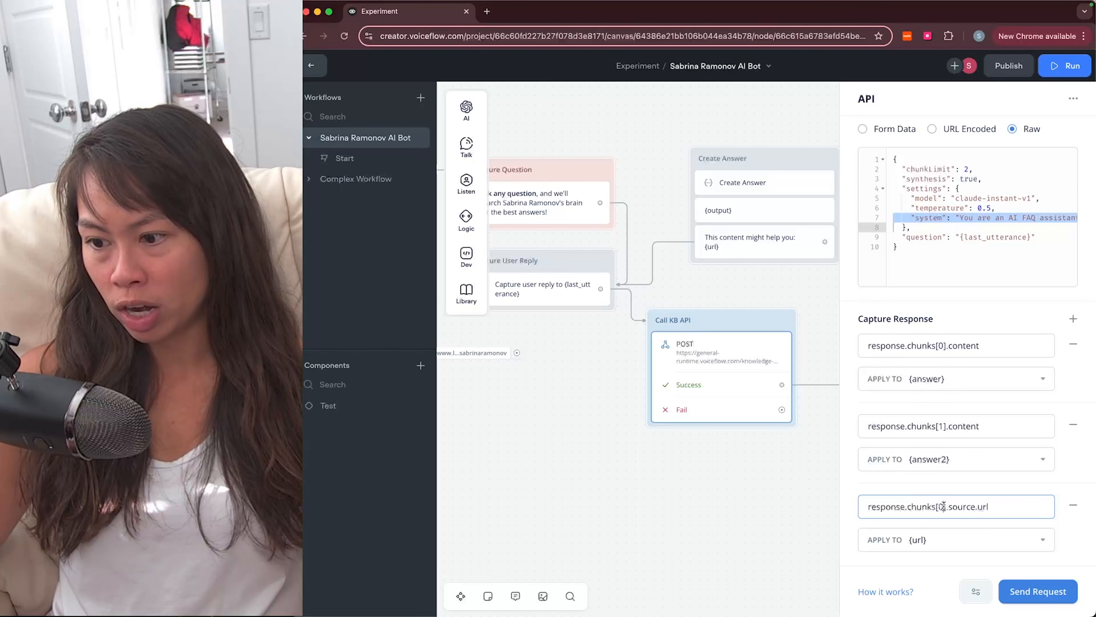
click(924, 540)
click(933, 562)
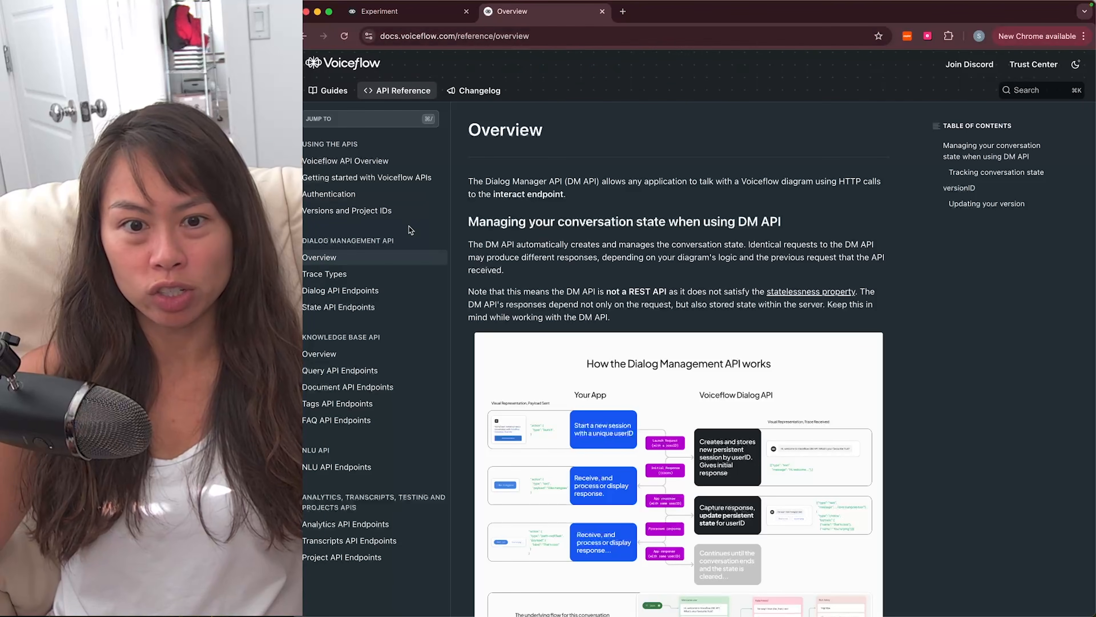
Step: Open the Knowledge Base Query endpoint reference and highlight its endpoint URL
click(391, 389)
click(367, 370)
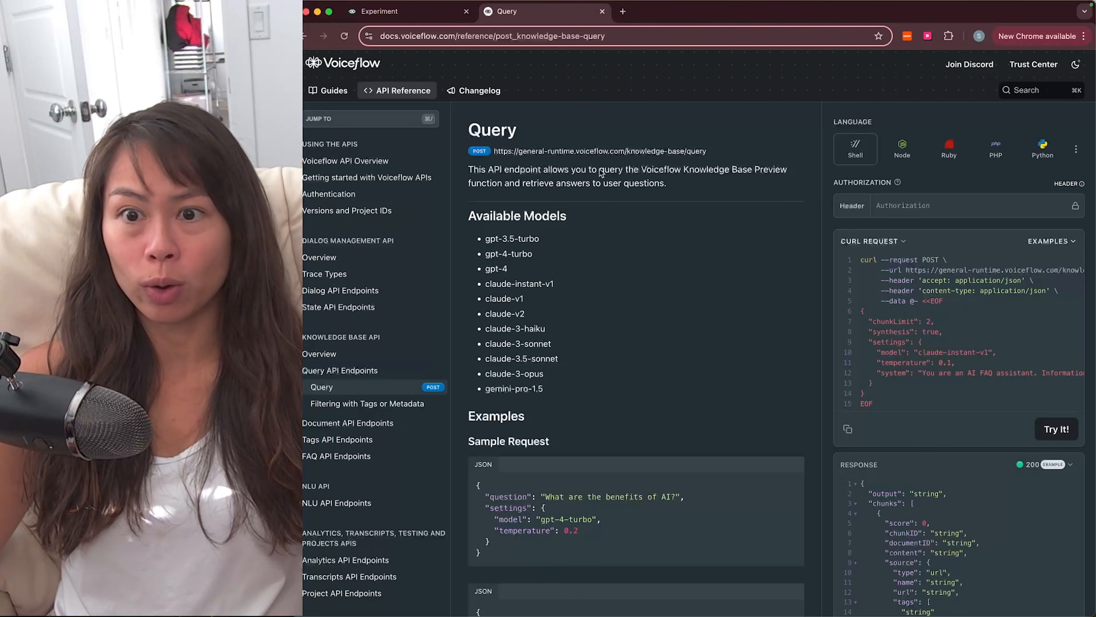
drag(733, 155, 481, 150)
key(ctrl+Tab)
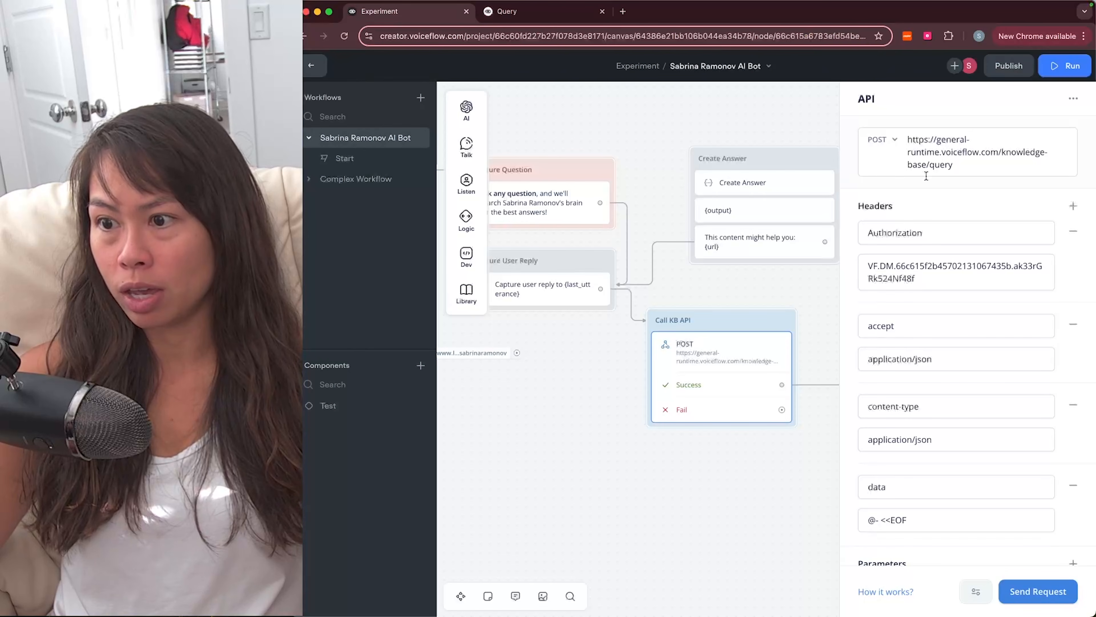
key(ctrl+Tab)
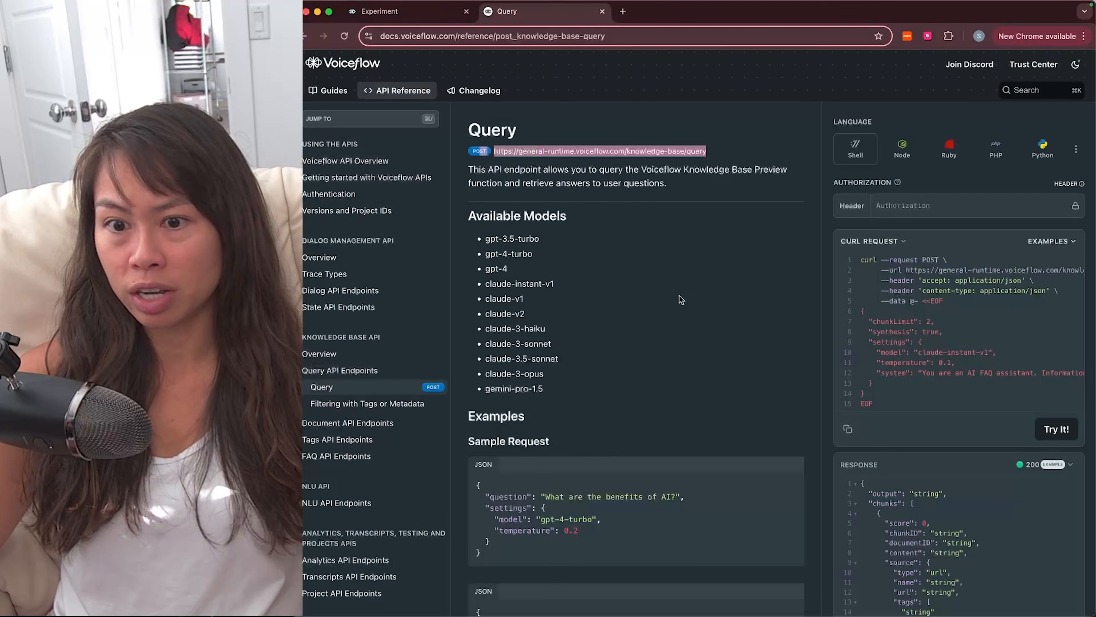
Step: Select the cURL example's JSON body lines, then return to the Voiceflow project
click(981, 307)
drag(882, 393, 853, 310)
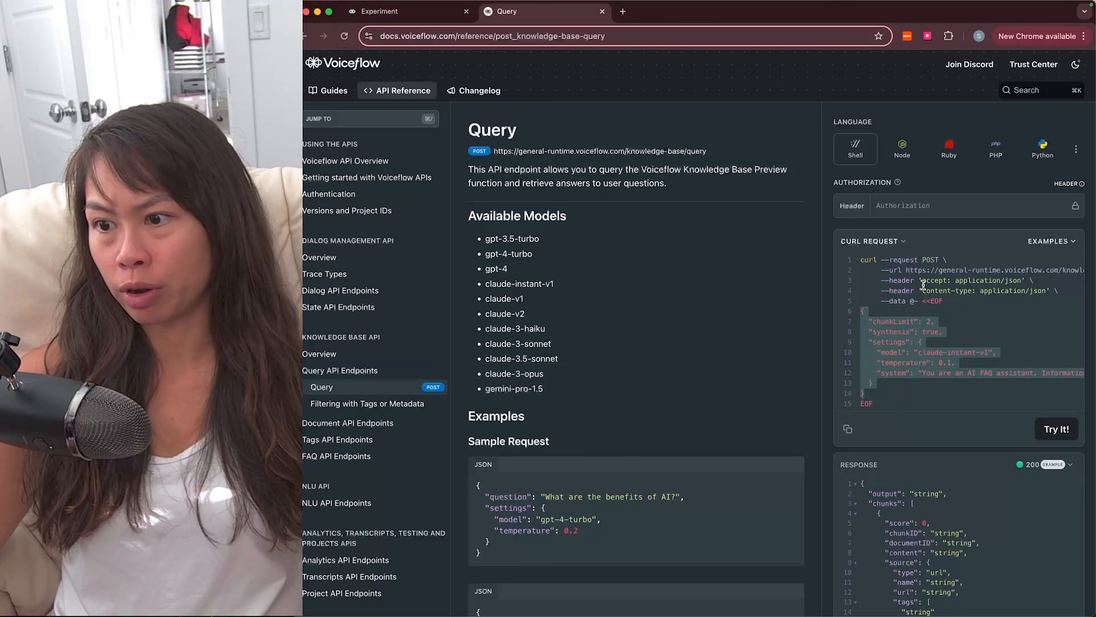
click(870, 390)
drag(869, 392, 857, 312)
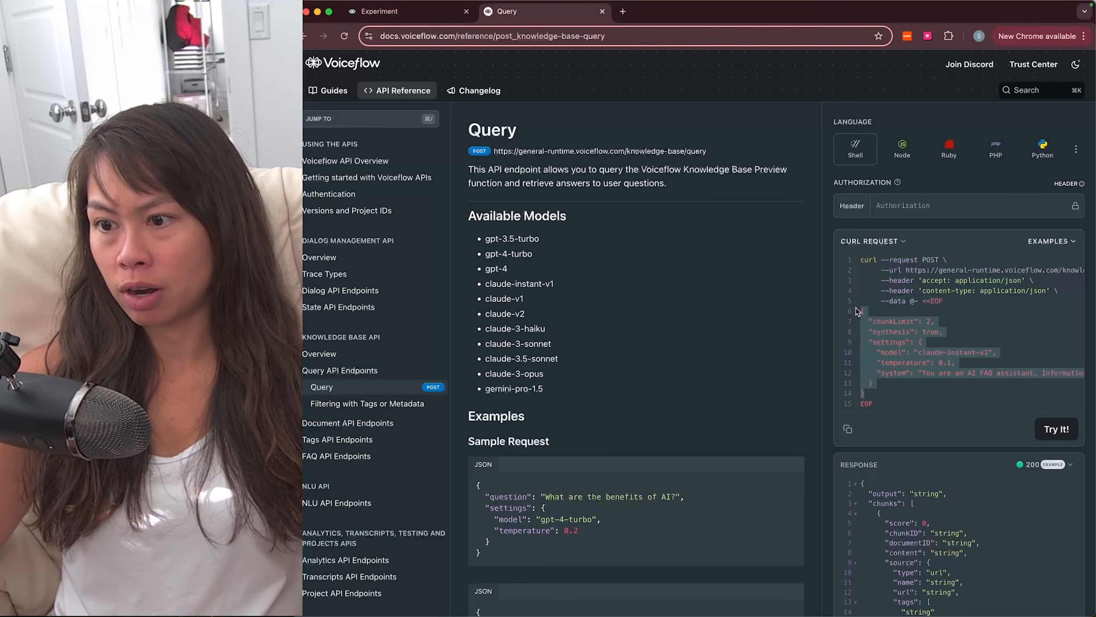
click(387, 20)
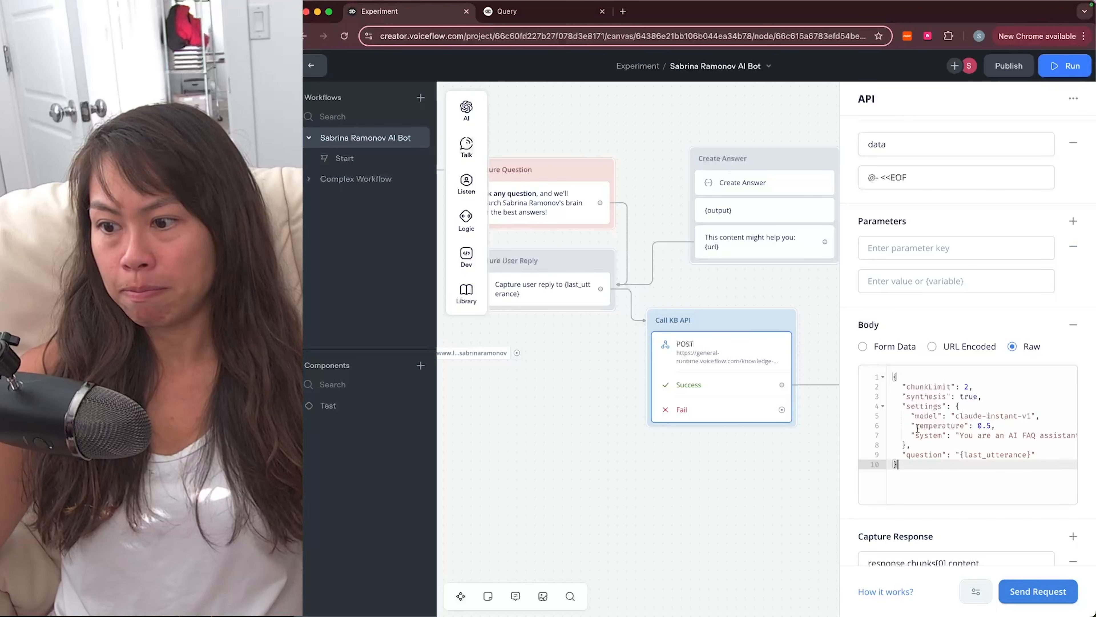
Step: Check the Call KB API raw body's question line sending {last_utterance} against the Query docs
drag(919, 474, 1019, 454)
click(898, 455)
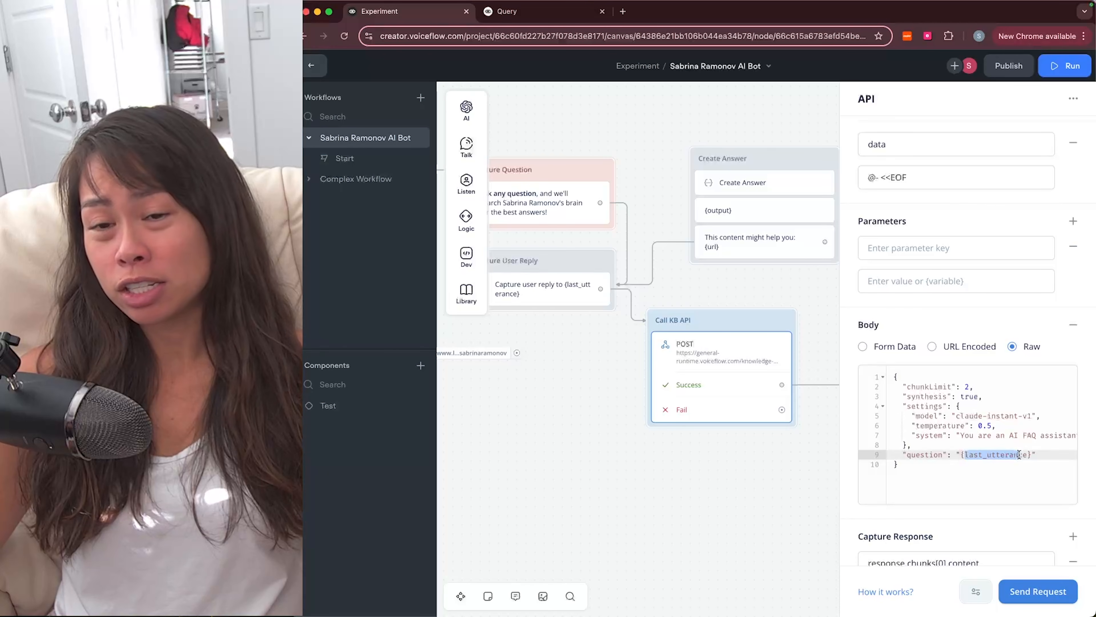
click(1019, 454)
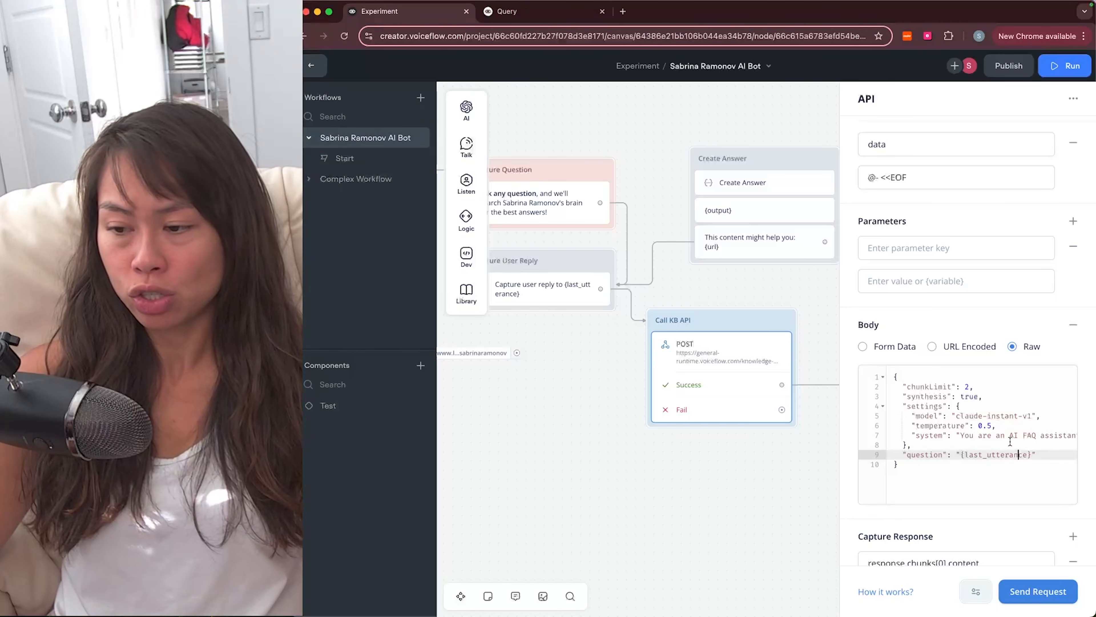
triple_click(993, 454)
click(970, 465)
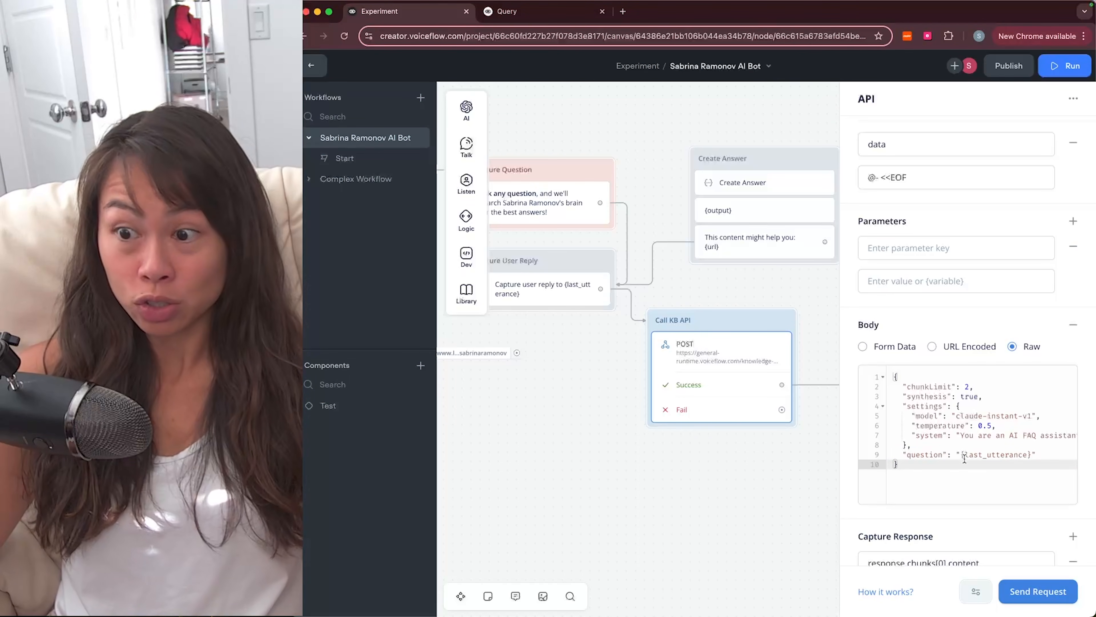
key(ctrl+Tab)
Step: Highlight the question lines in the Query endpoint's sample request examples
scroll(502, 230, down, 4)
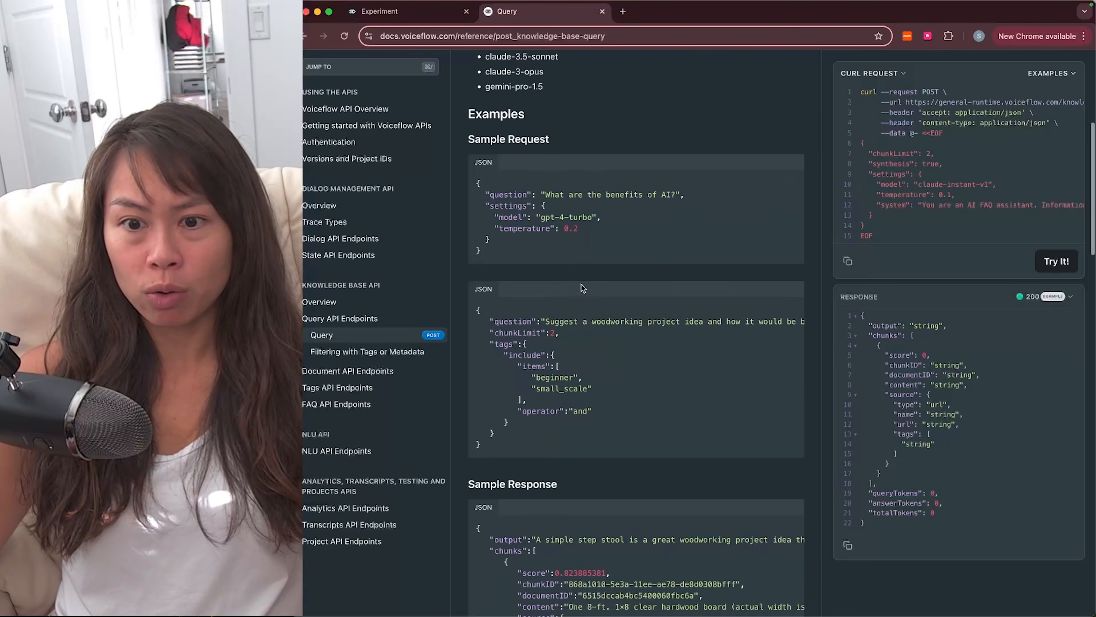
scroll(502, 231, down, 2)
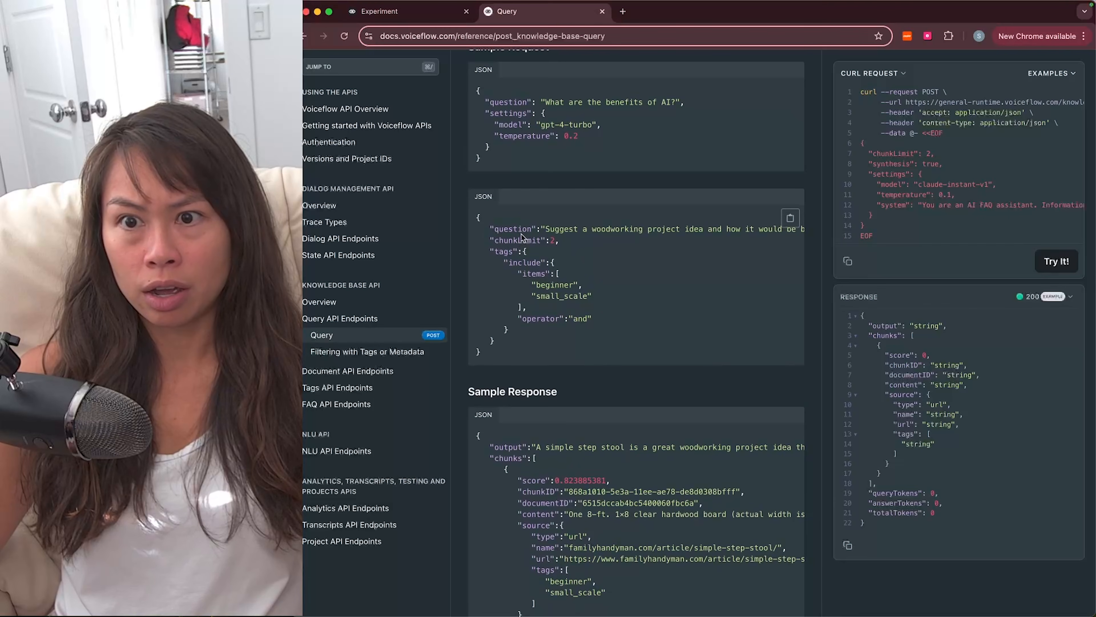
scroll(525, 231, up, 4)
triple_click(529, 231)
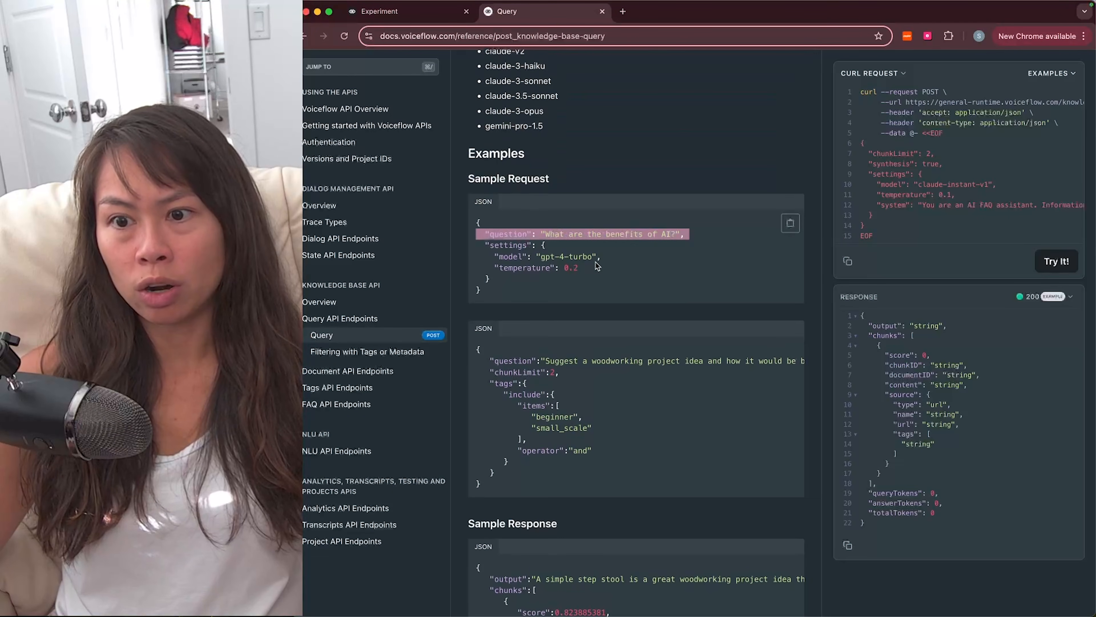
triple_click(611, 362)
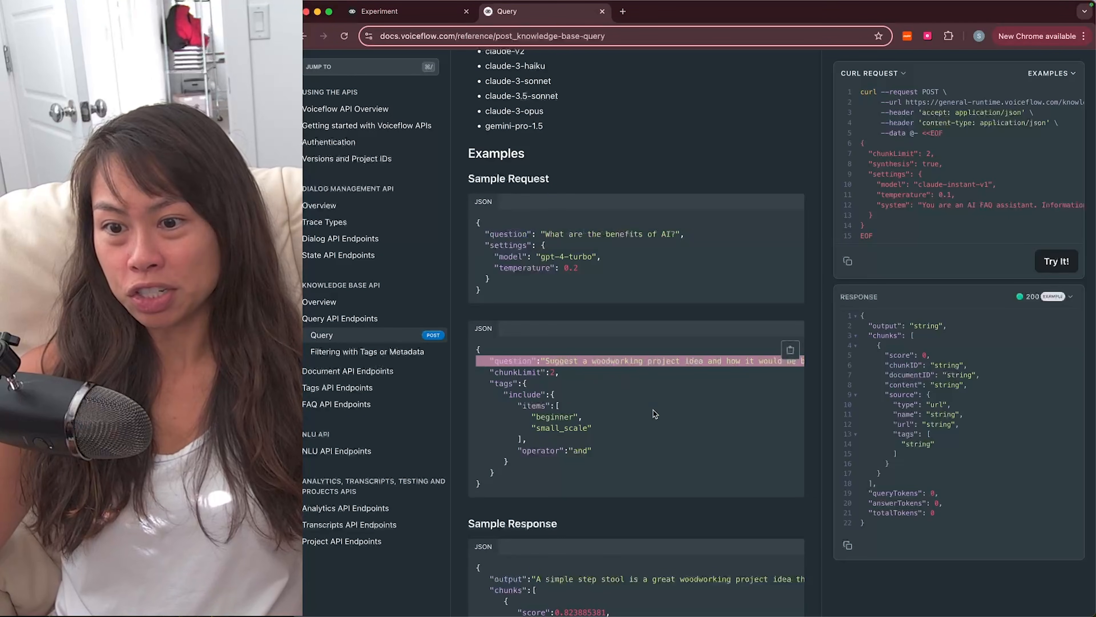
Step: Read the Authentication page's steps for obtaining an Agent API key via Integrations
scroll(674, 271, up, 6)
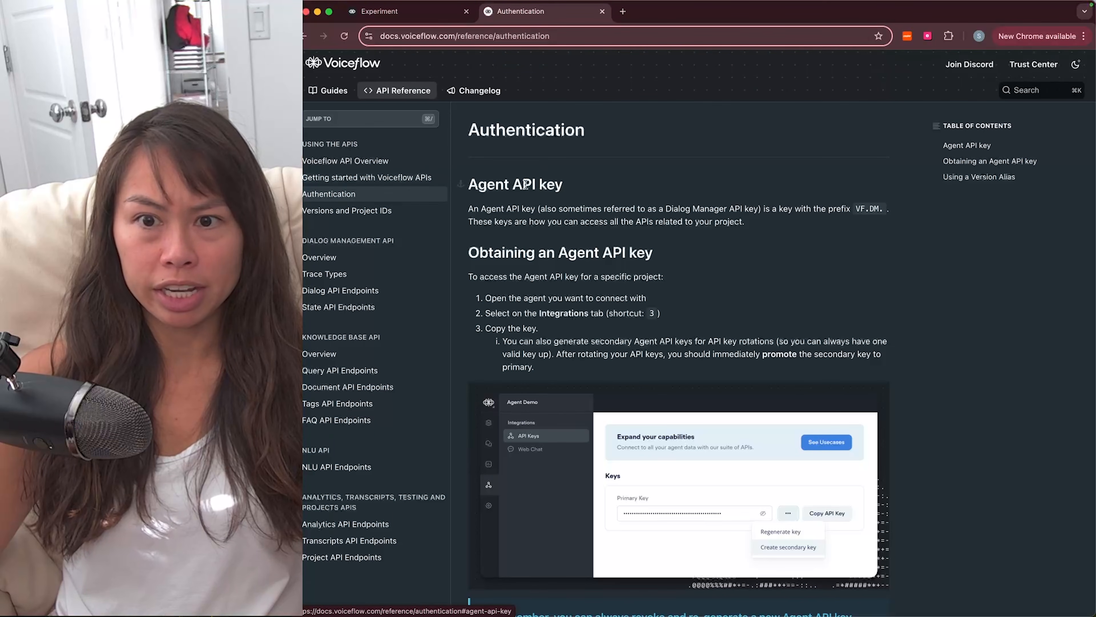
triple_click(560, 254)
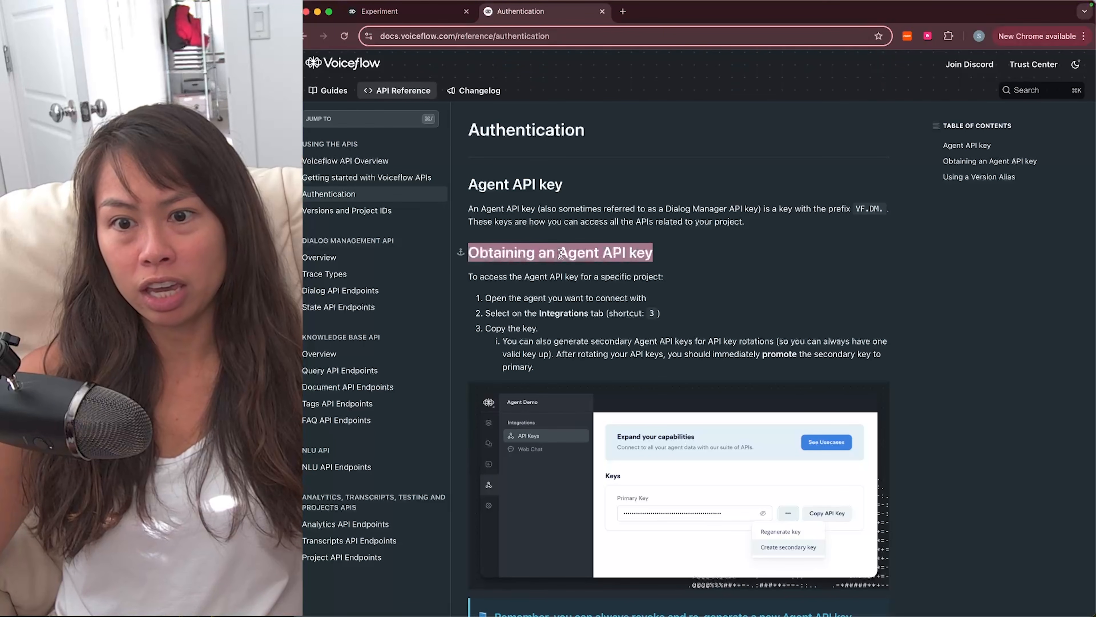
click(576, 336)
scroll(576, 337, down, 1)
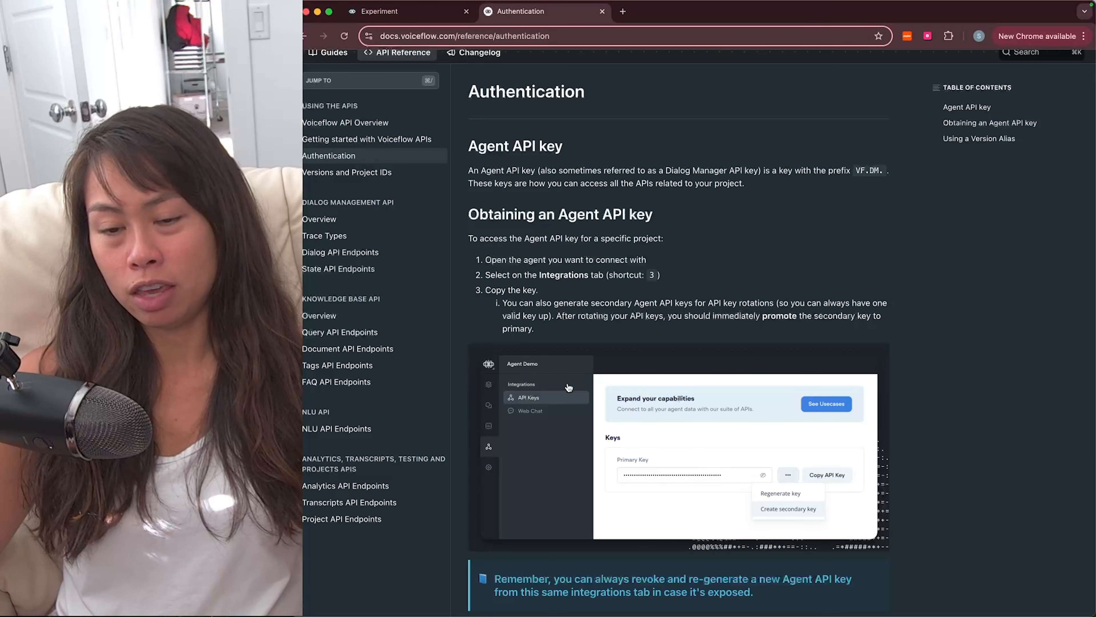
triple_click(556, 276)
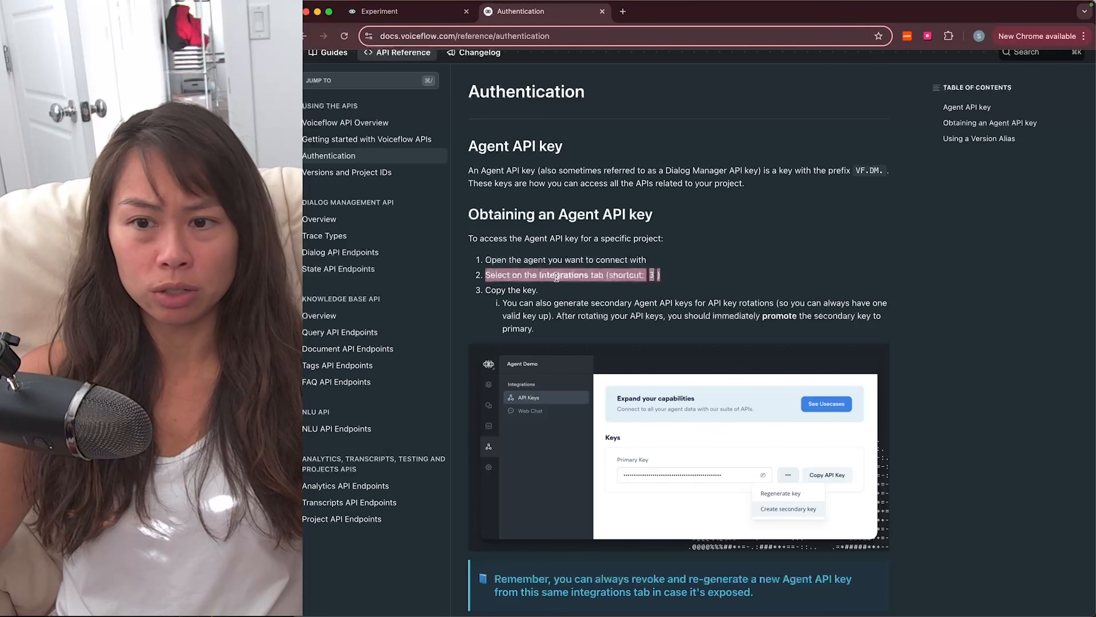
key(ctrl+Tab)
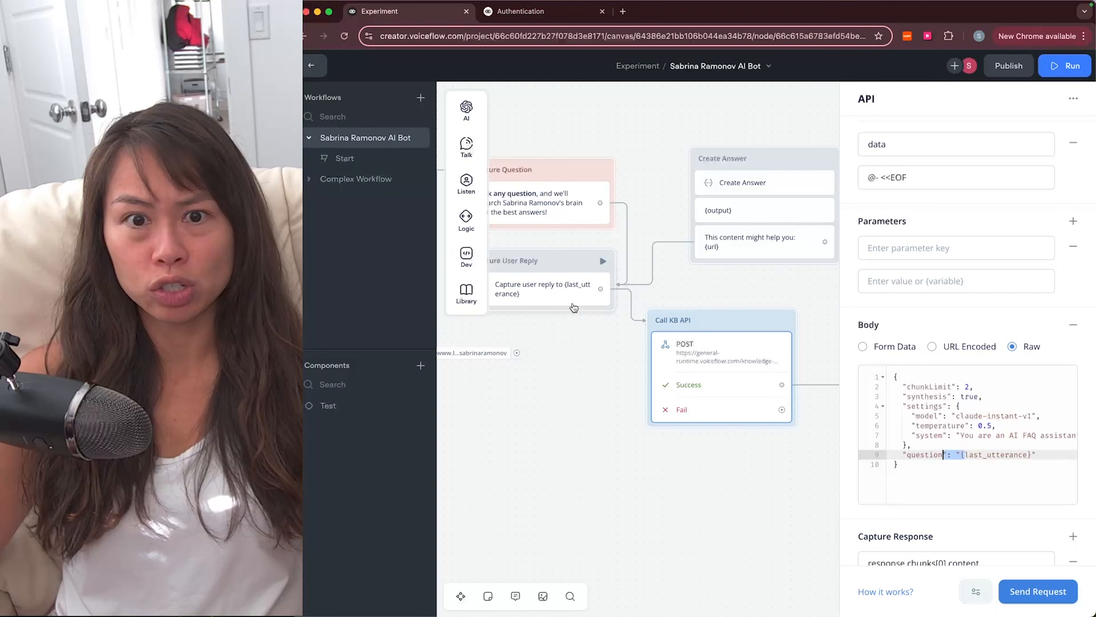
Step: Copy the primary API key from Integrations > API Keys and reopen the AI Bot workflow
click(319, 72)
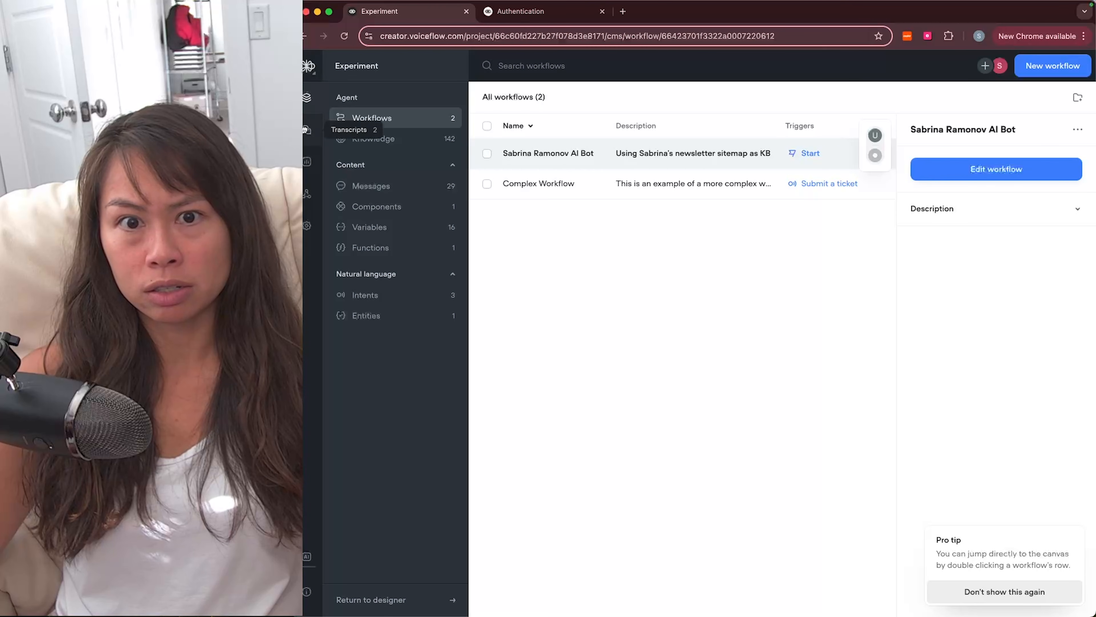
click(308, 194)
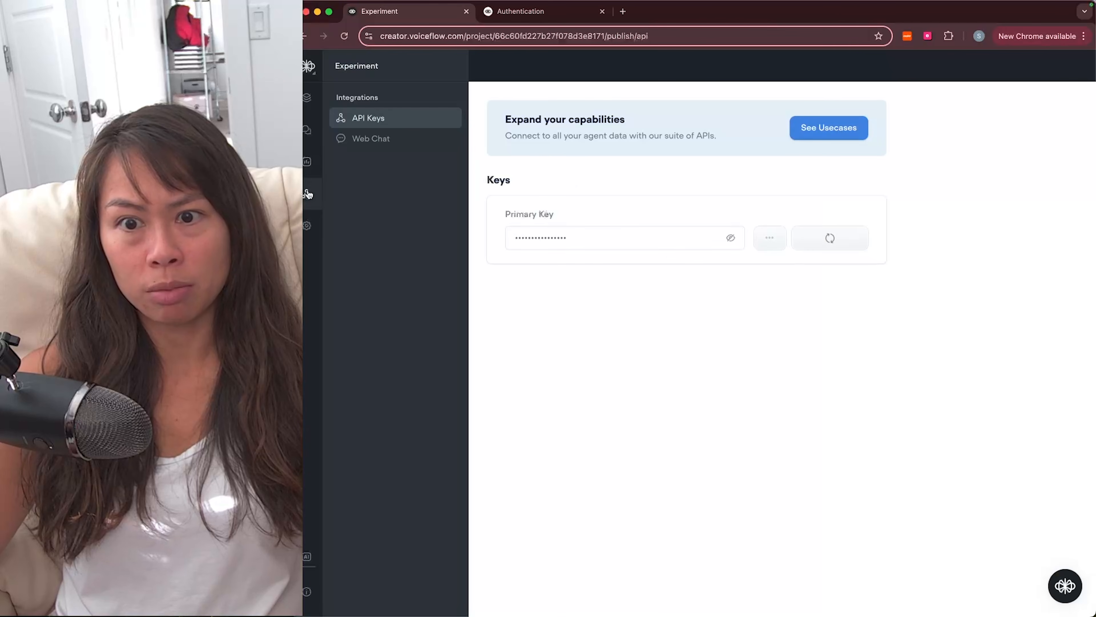
click(848, 245)
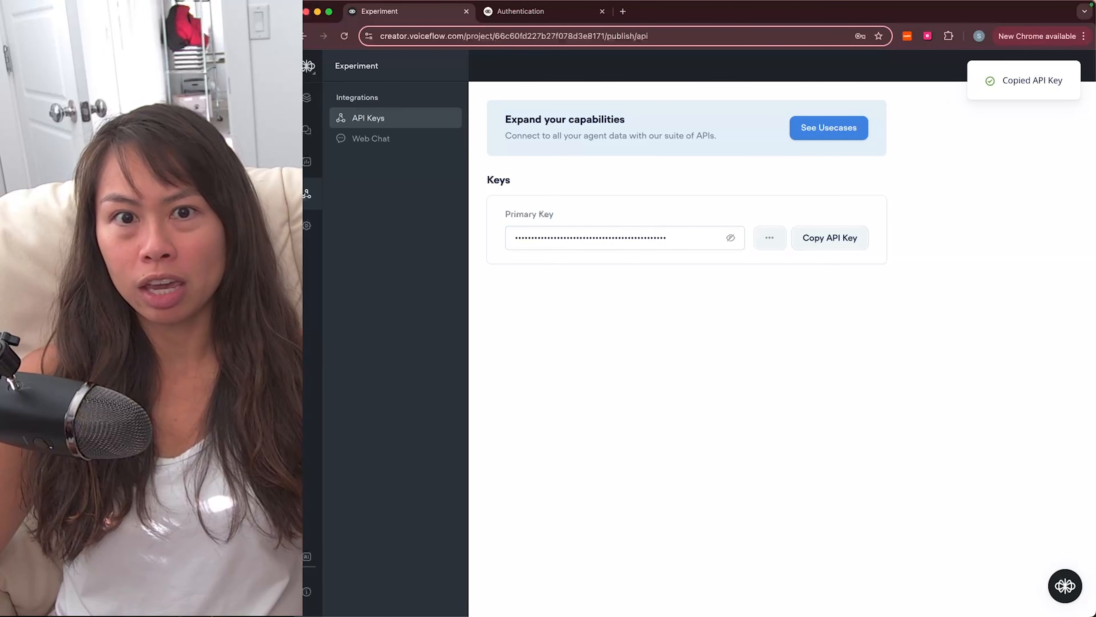
click(307, 98)
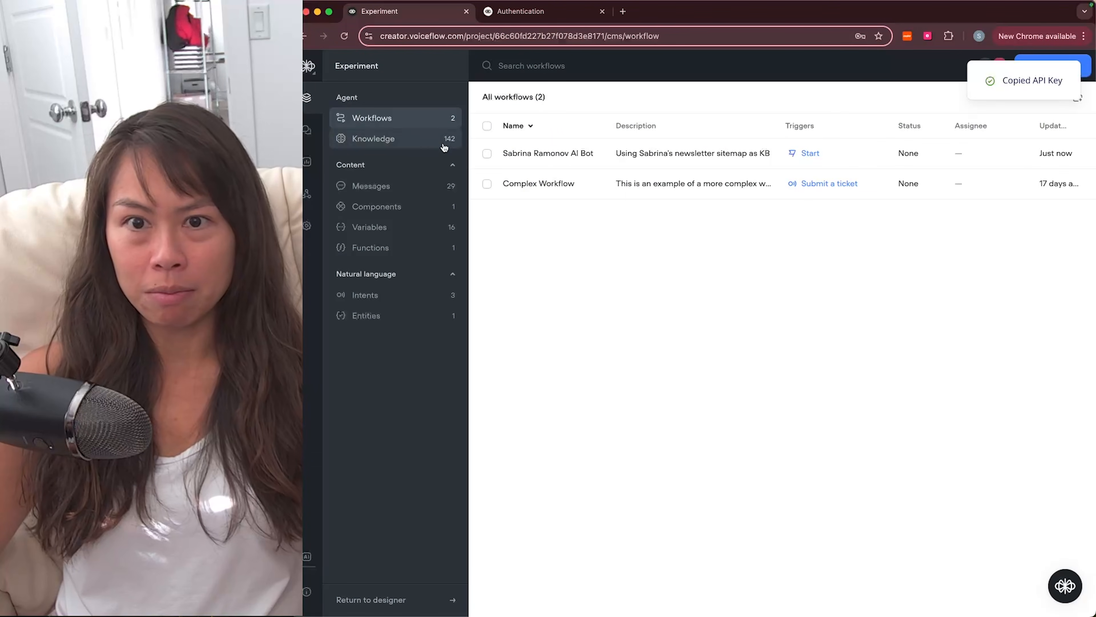
click(573, 152)
click(996, 168)
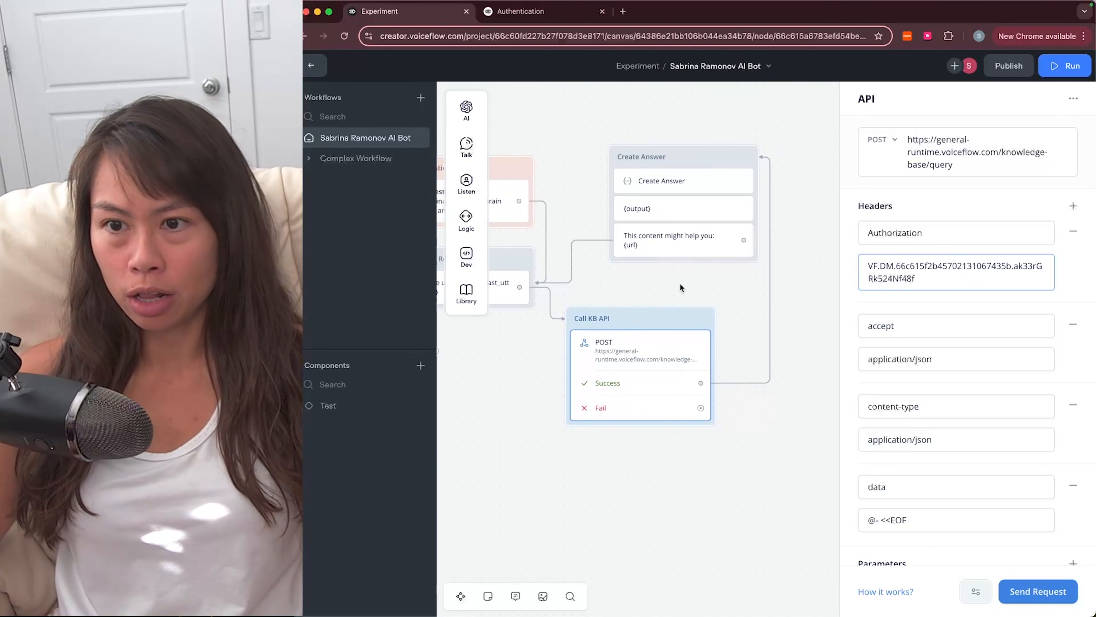
Step: View the Call KB API step's settings, then the Create Answer step's settings
click(636, 297)
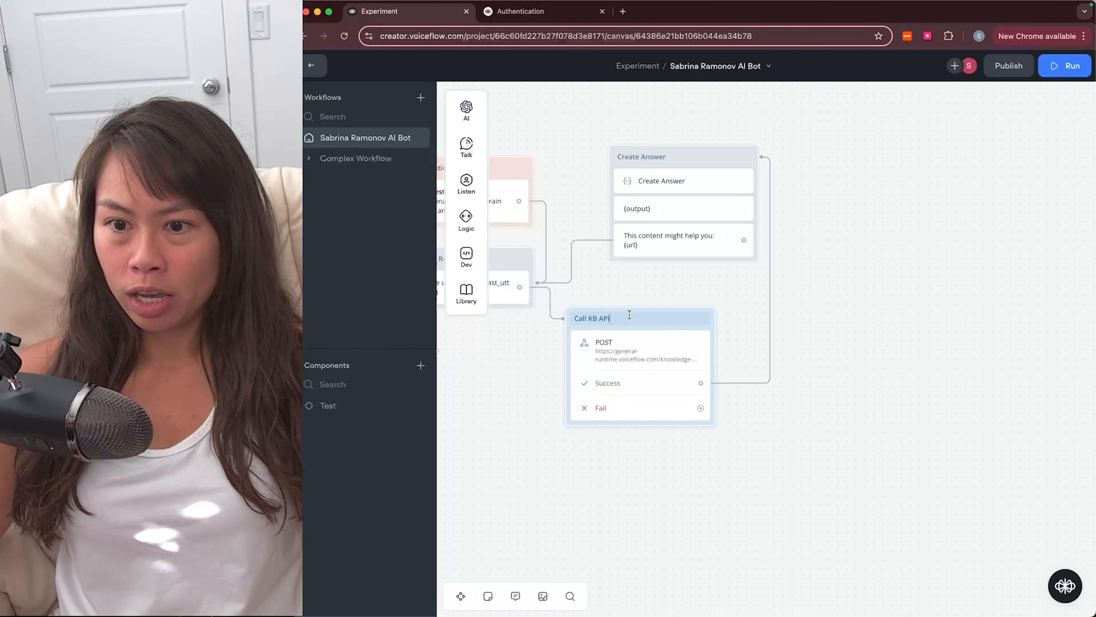
click(652, 351)
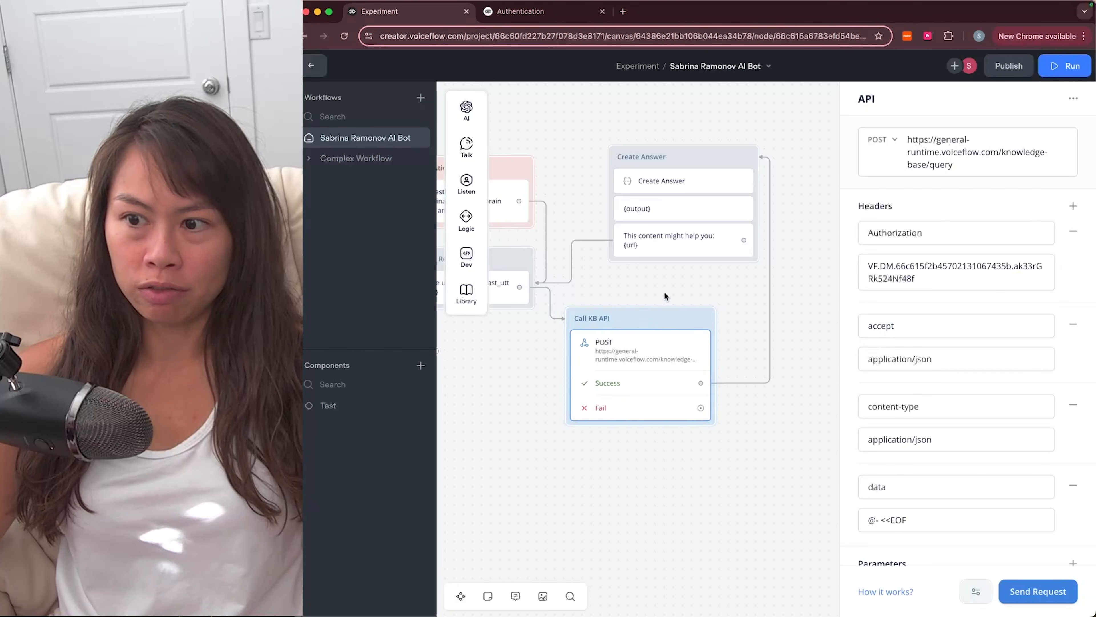
scroll(720, 294, up, 1)
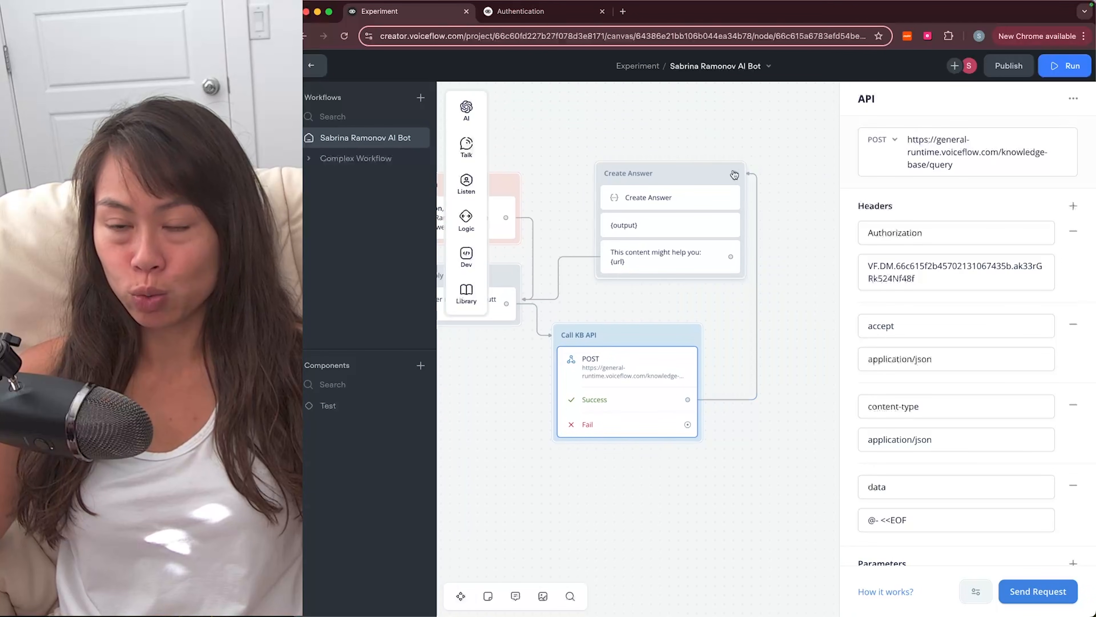
click(690, 175)
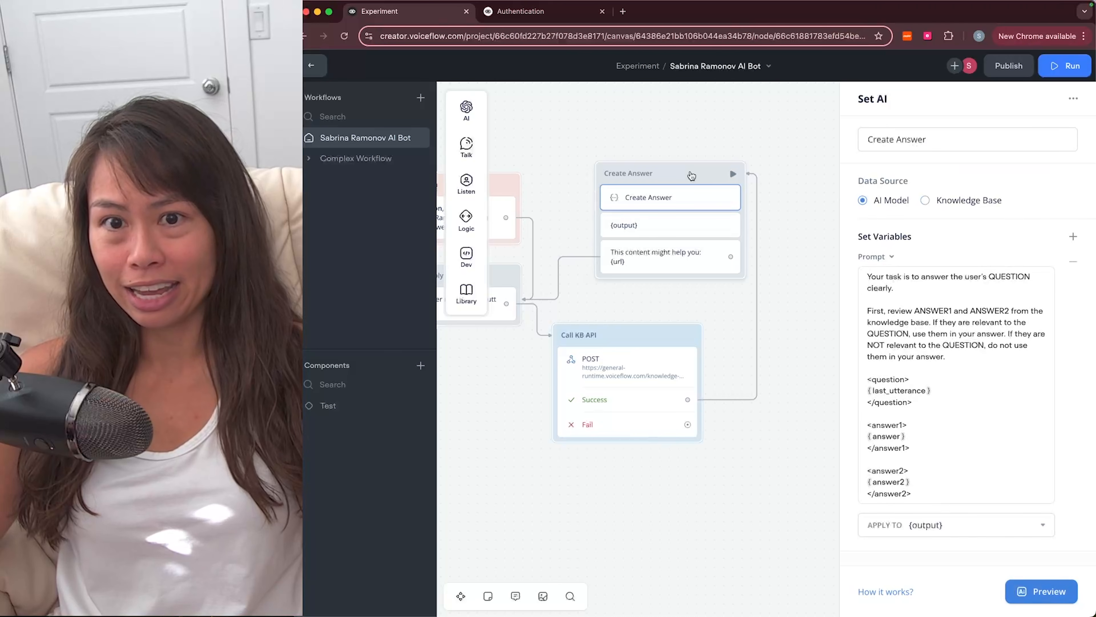
Step: Drag a trial Set AI block onto the canvas, delete it, and reselect Create Answer
mouse_move(471, 113)
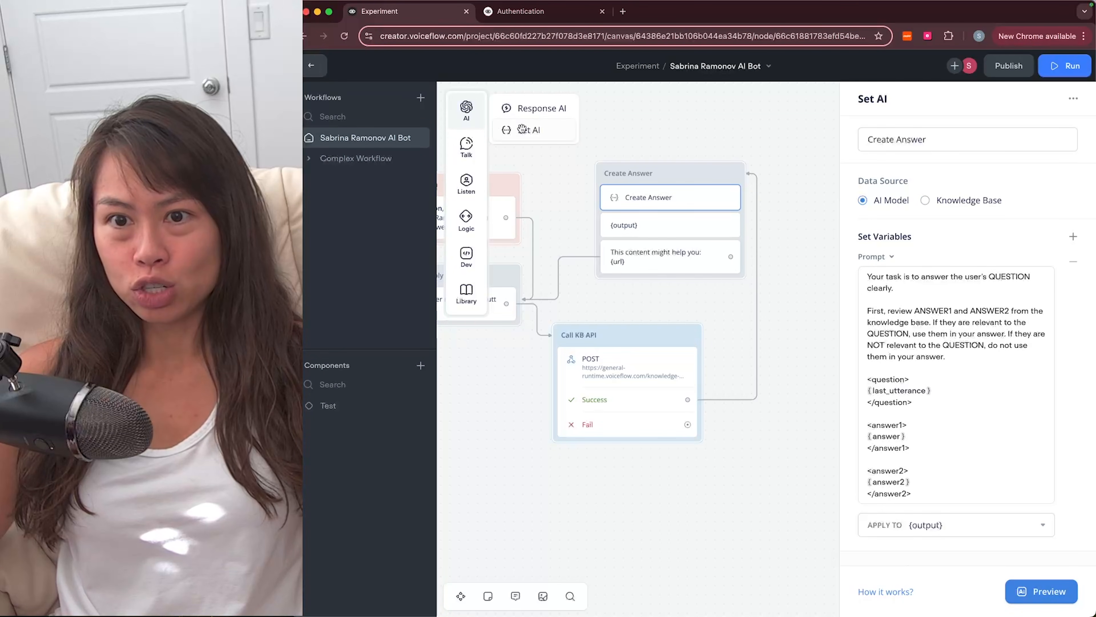
drag(524, 130, 793, 122)
click(771, 126)
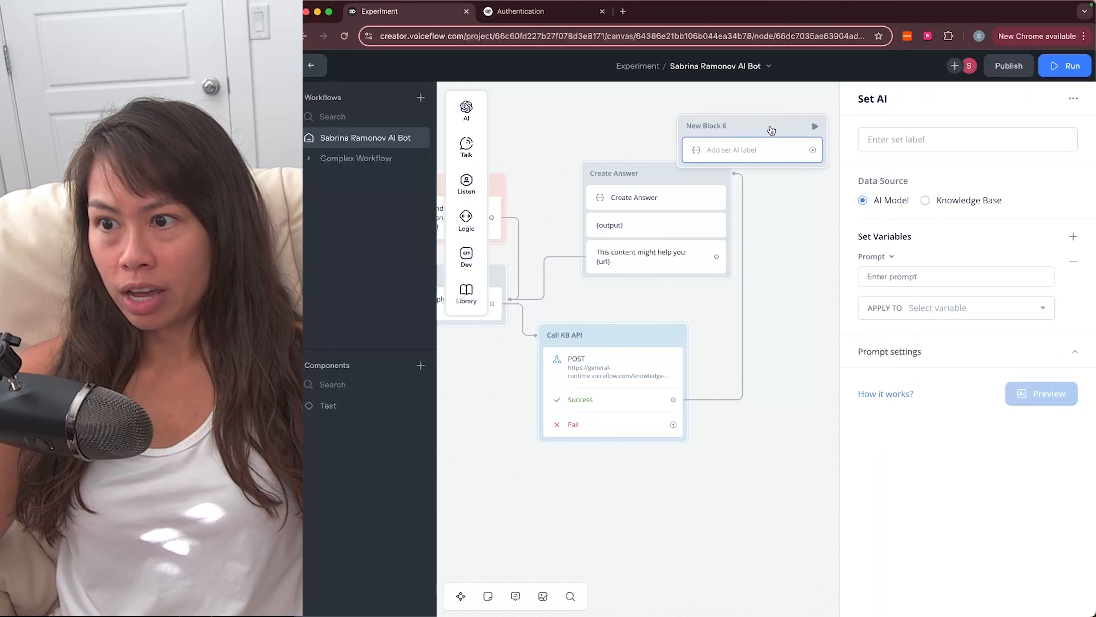
right_click(770, 126)
click(835, 331)
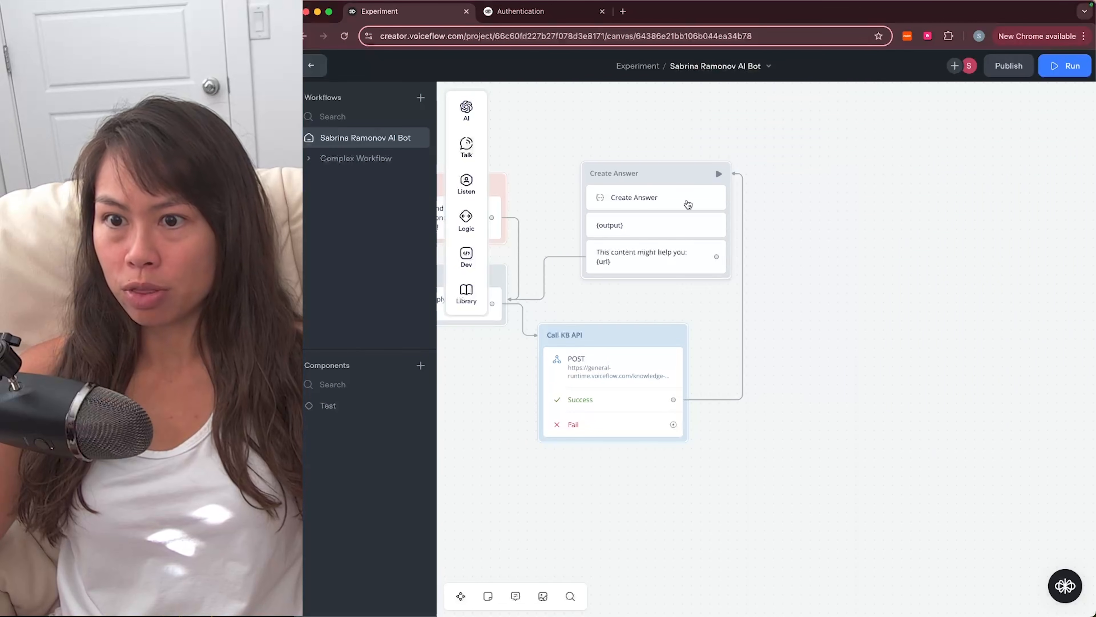
click(715, 166)
scroll(821, 292, left, 2)
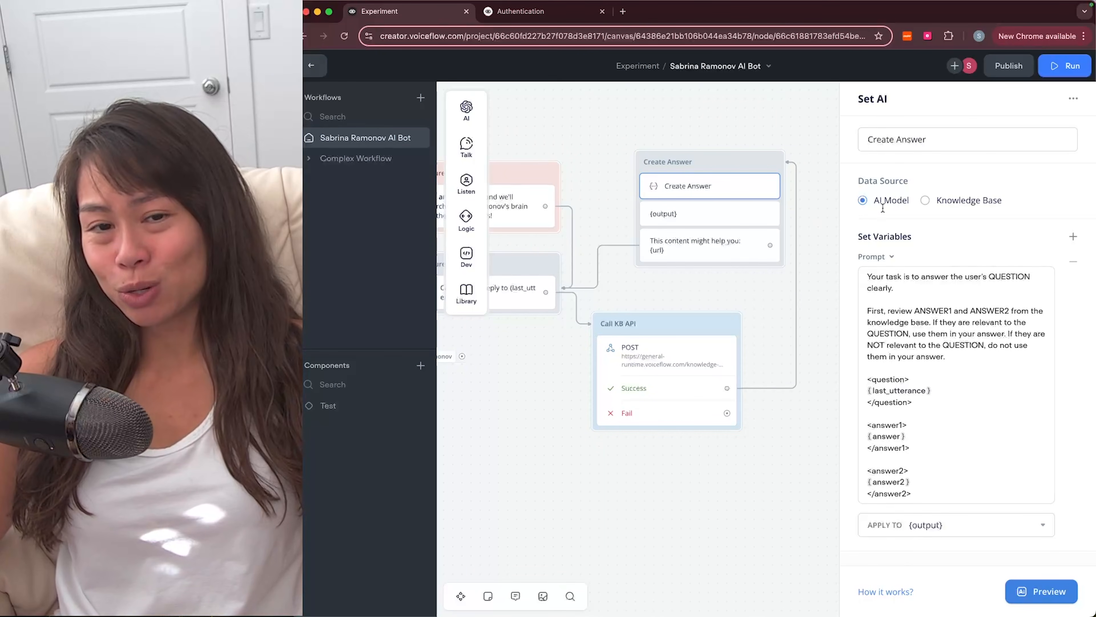
scroll(892, 338, down, 2)
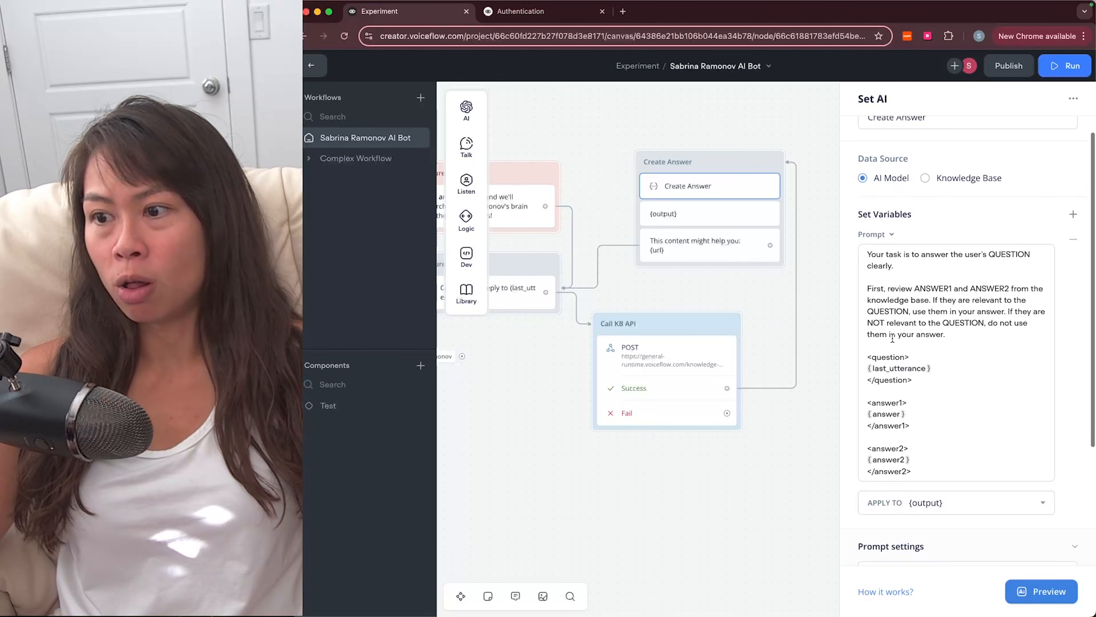
scroll(892, 338, up, 2)
scroll(892, 338, down, 1)
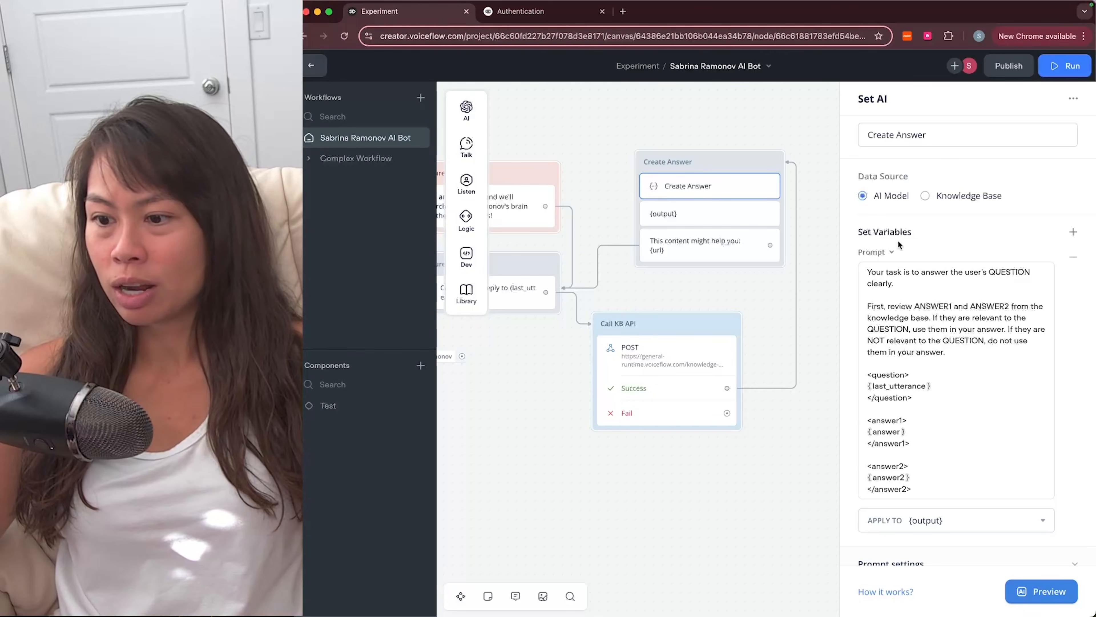
scroll(889, 259, down, 1)
click(910, 285)
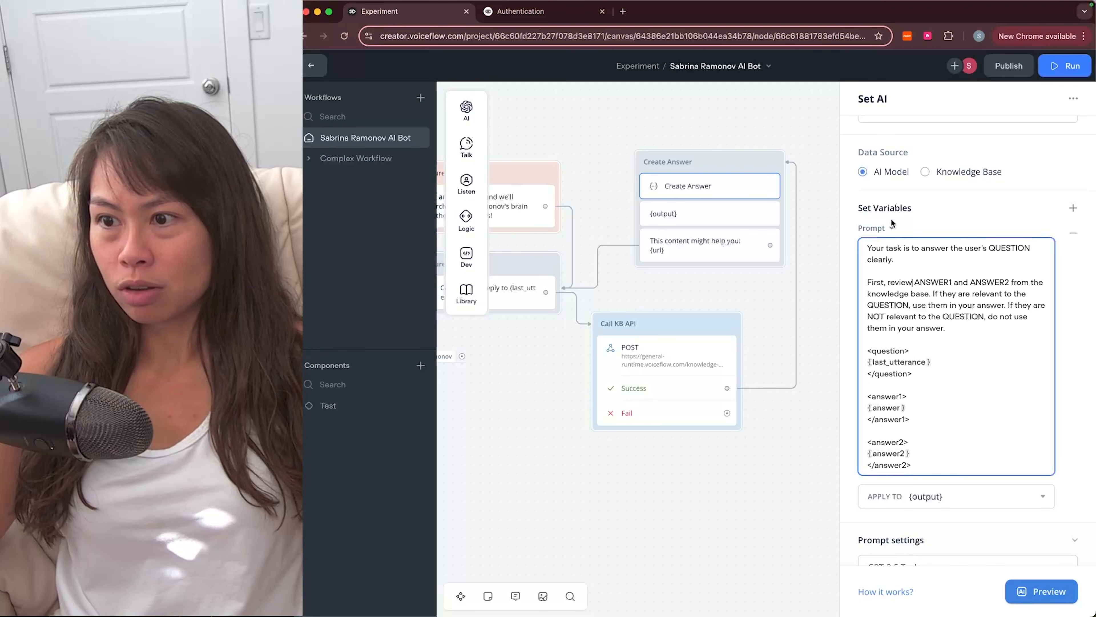
triple_click(888, 259)
click(914, 328)
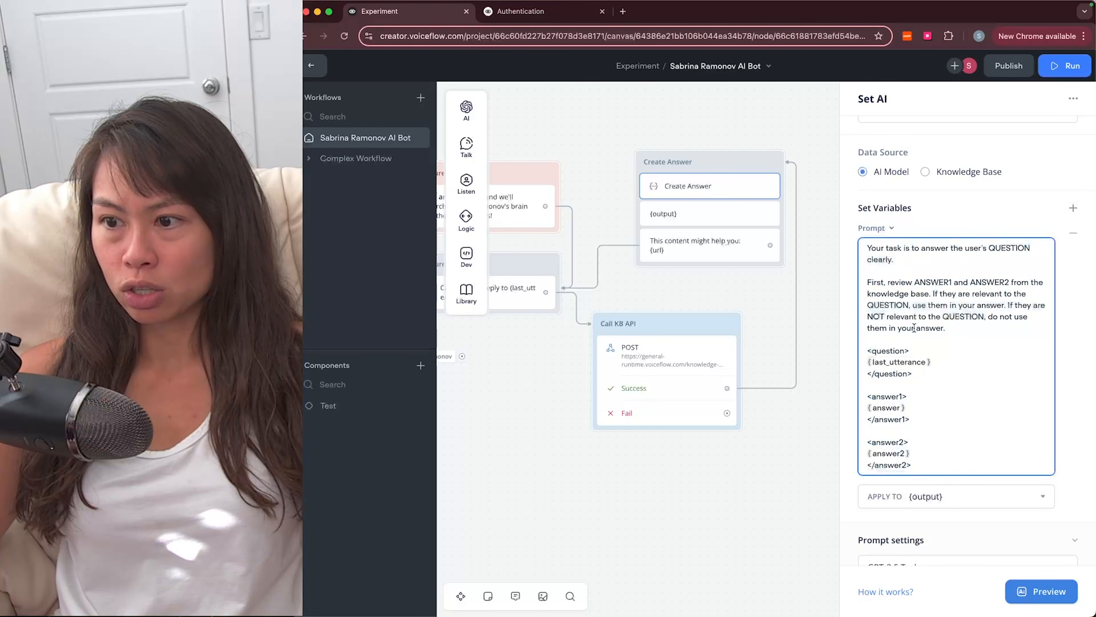
double_click(1002, 251)
scroll(1003, 248, down, 1)
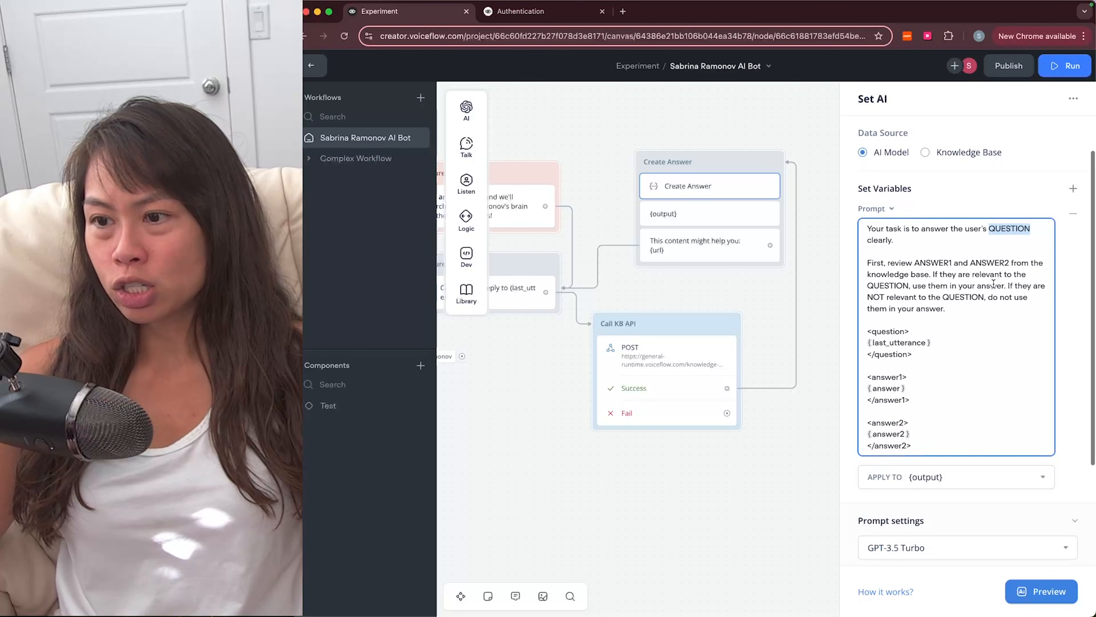
click(934, 332)
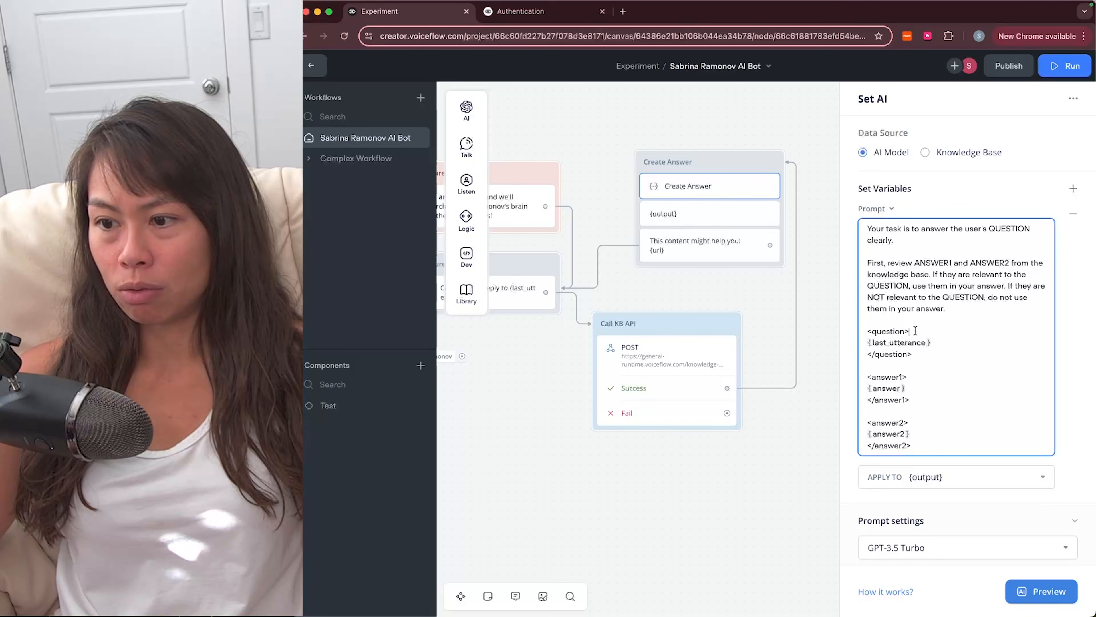
drag(915, 331, 848, 333)
click(909, 354)
shift+click(874, 335)
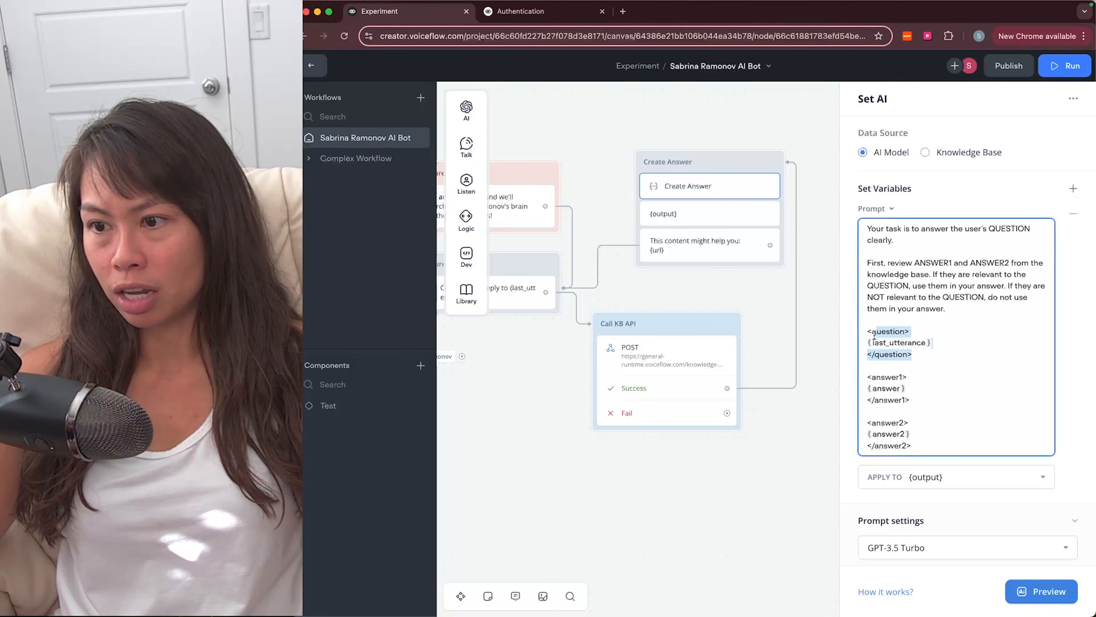
click(909, 275)
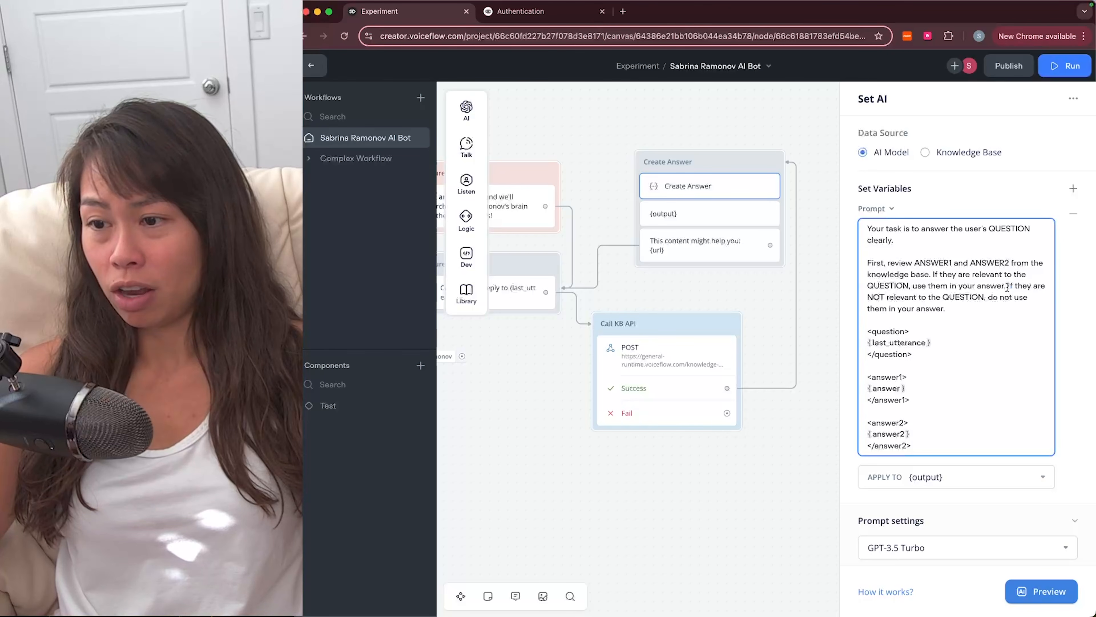
drag(1008, 286, 1008, 312)
click(1008, 312)
scroll(958, 335, down, 1)
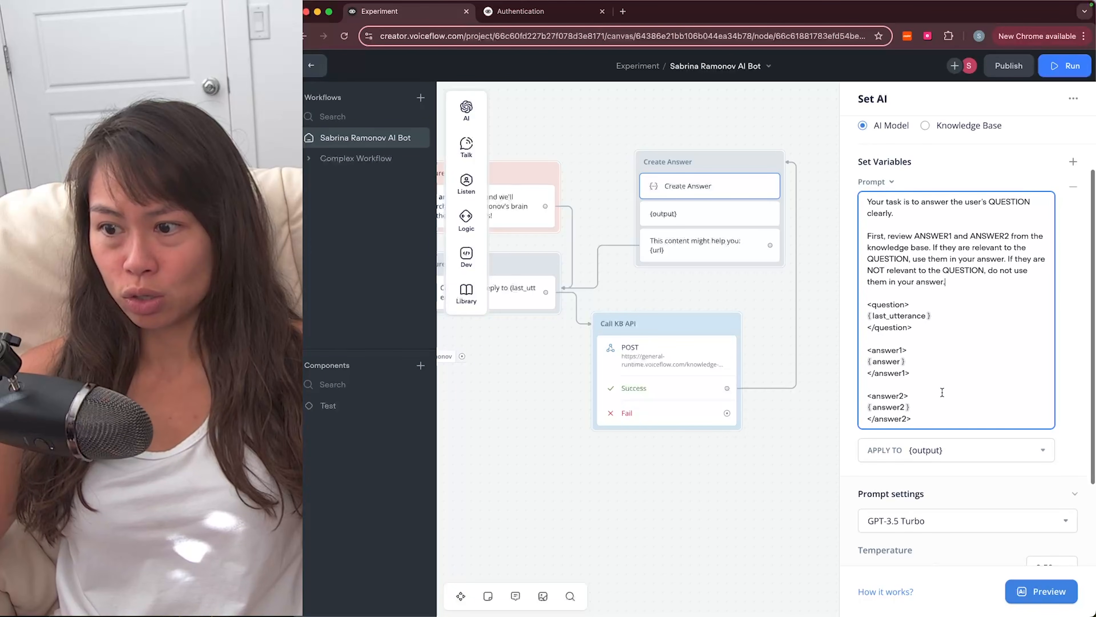
scroll(942, 392, up, 1)
drag(914, 436, 865, 319)
click(908, 360)
click(914, 335)
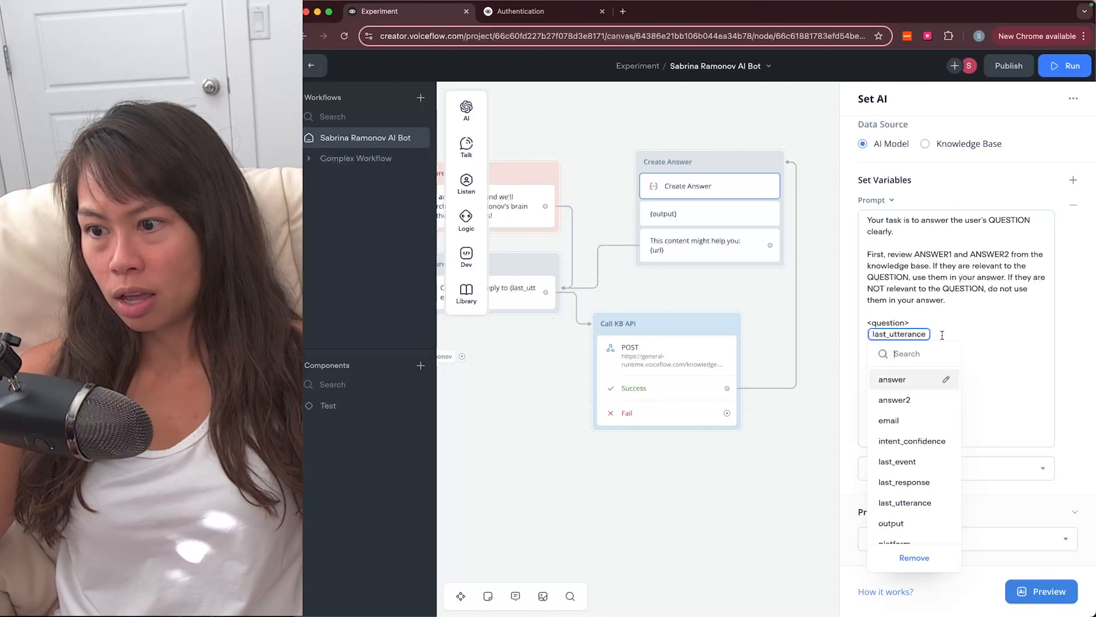
click(957, 332)
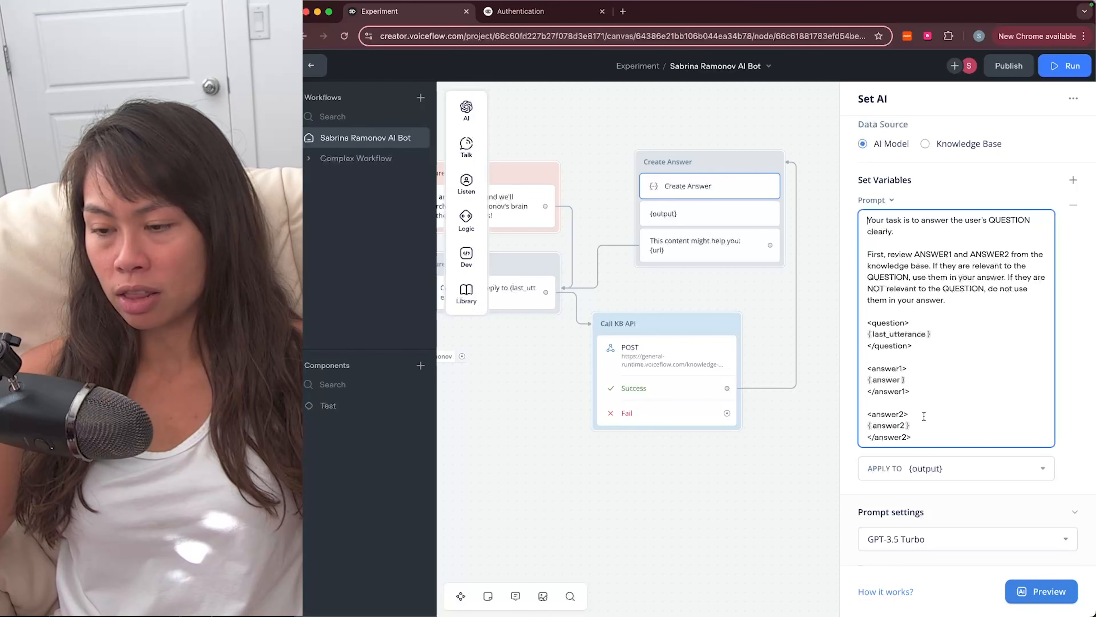
scroll(889, 428, down, 1)
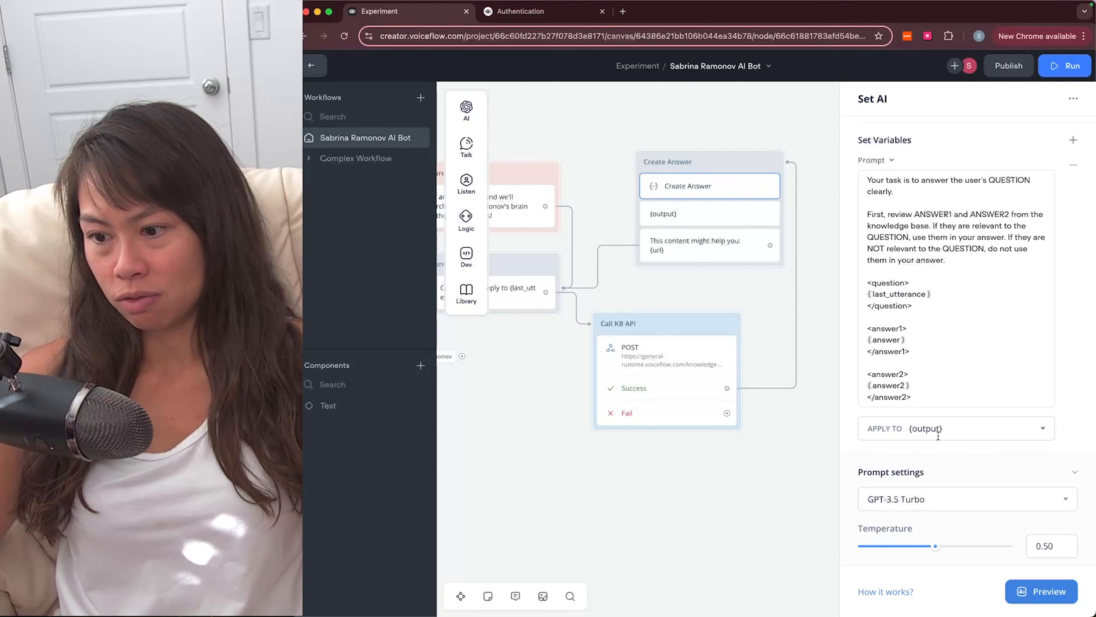
scroll(938, 436, down, 2)
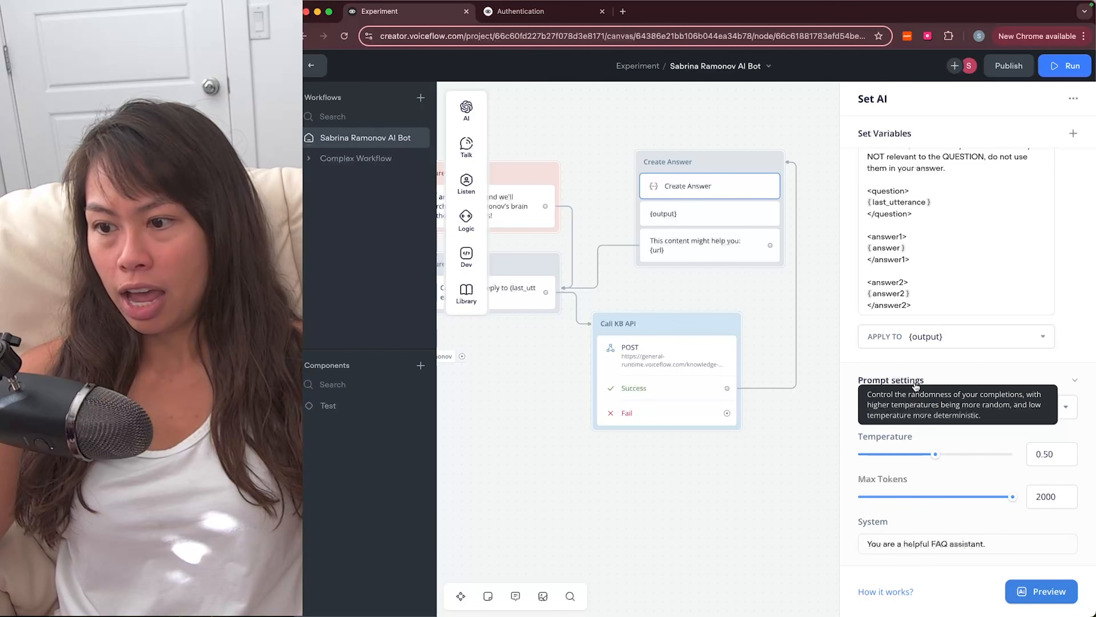
scroll(936, 372, up, 3)
scroll(937, 372, up, 1)
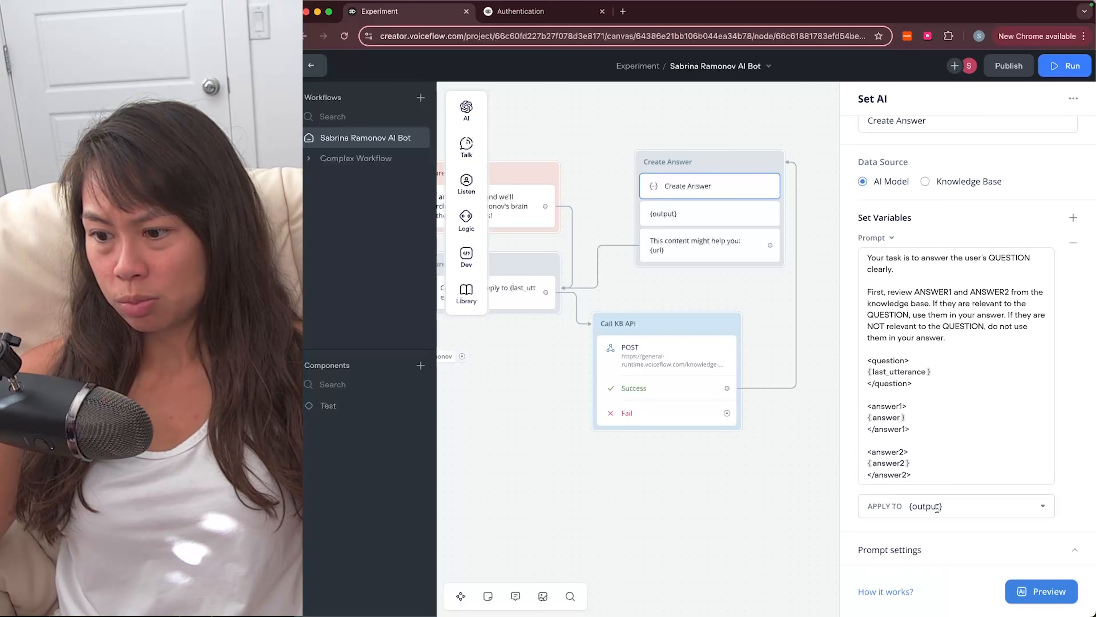
scroll(936, 505, down, 5)
click(991, 410)
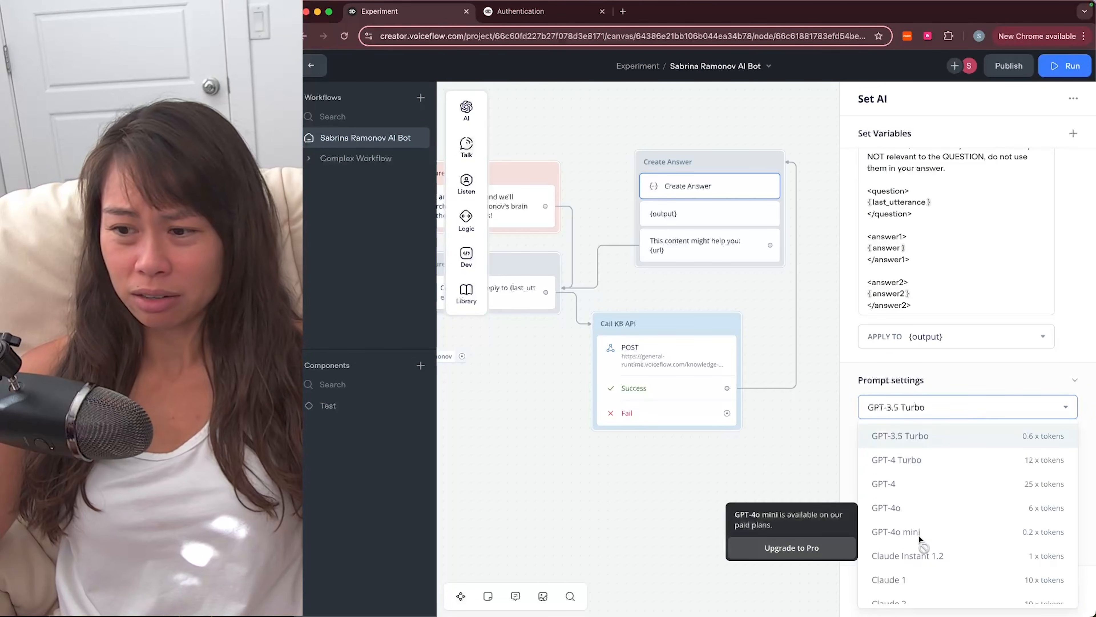
click(1092, 337)
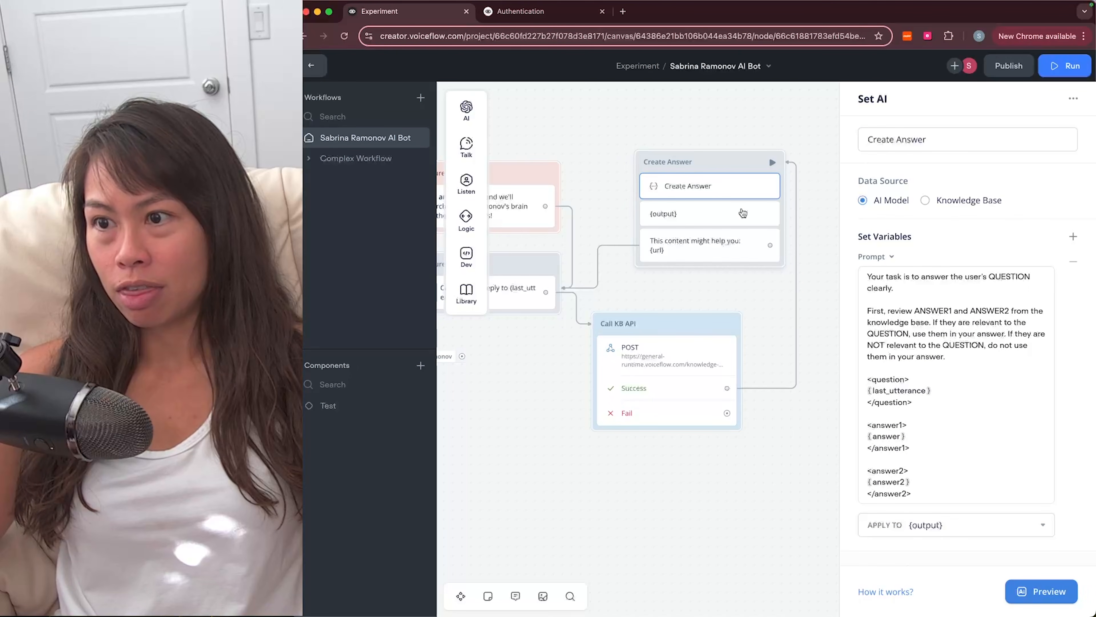
Step: Add an empty Talk message step to Create Answer, then delete it
click(742, 213)
mouse_move(478, 113)
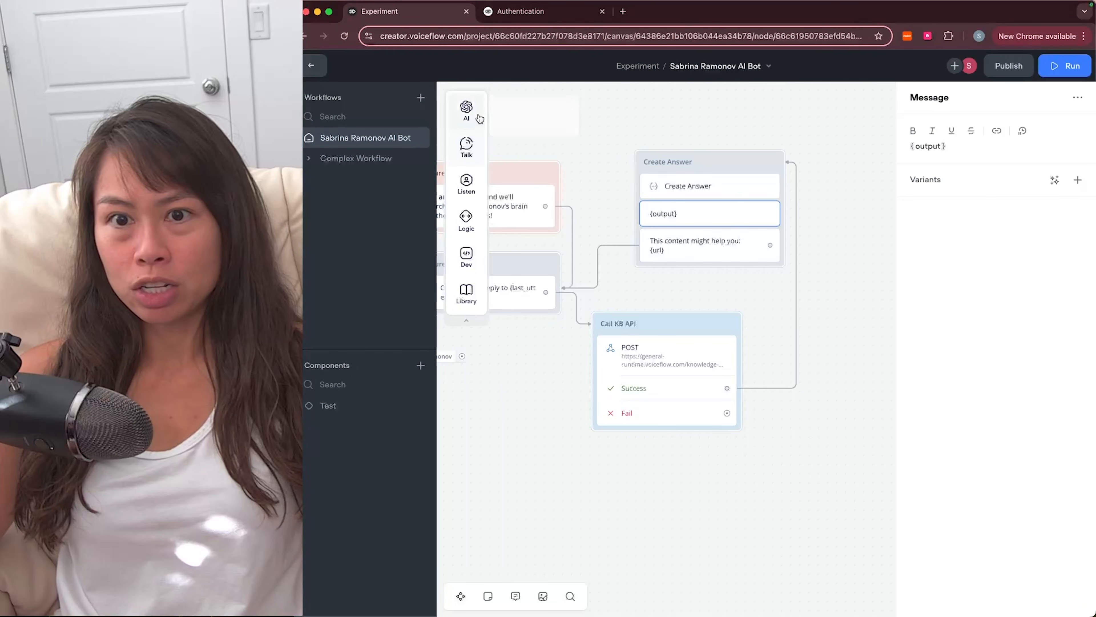
mouse_move(468, 150)
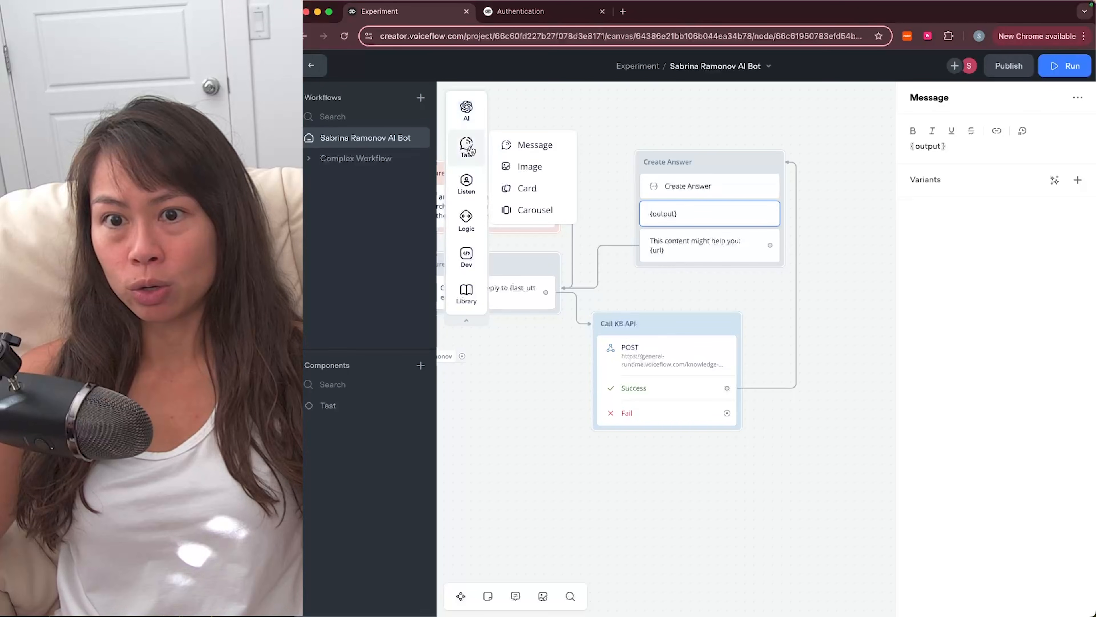
drag(532, 146, 690, 216)
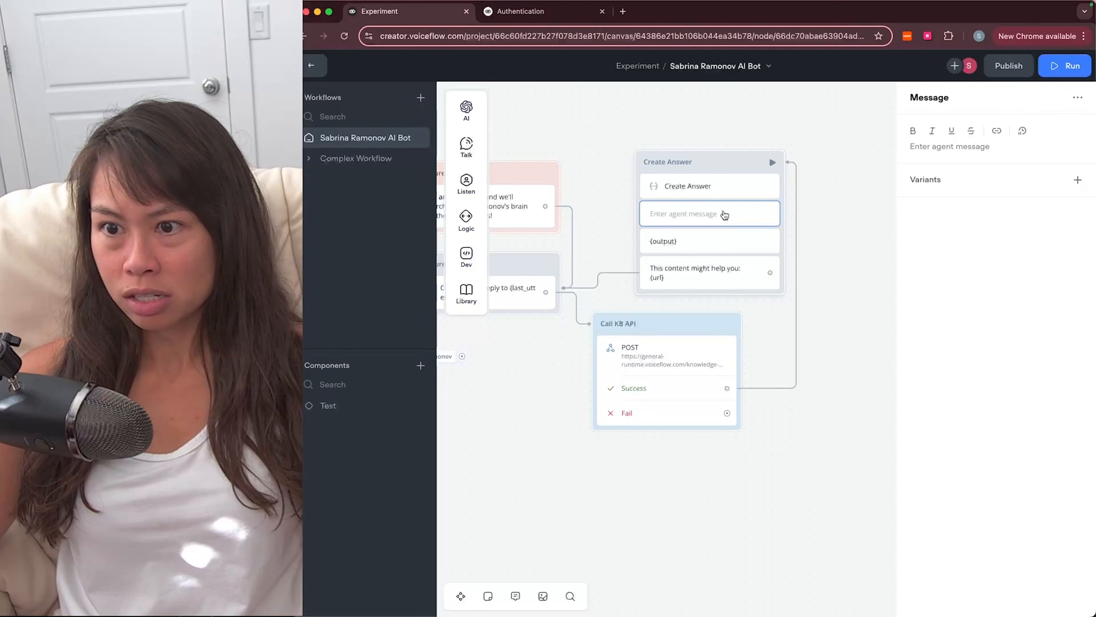
right_click(723, 209)
click(750, 341)
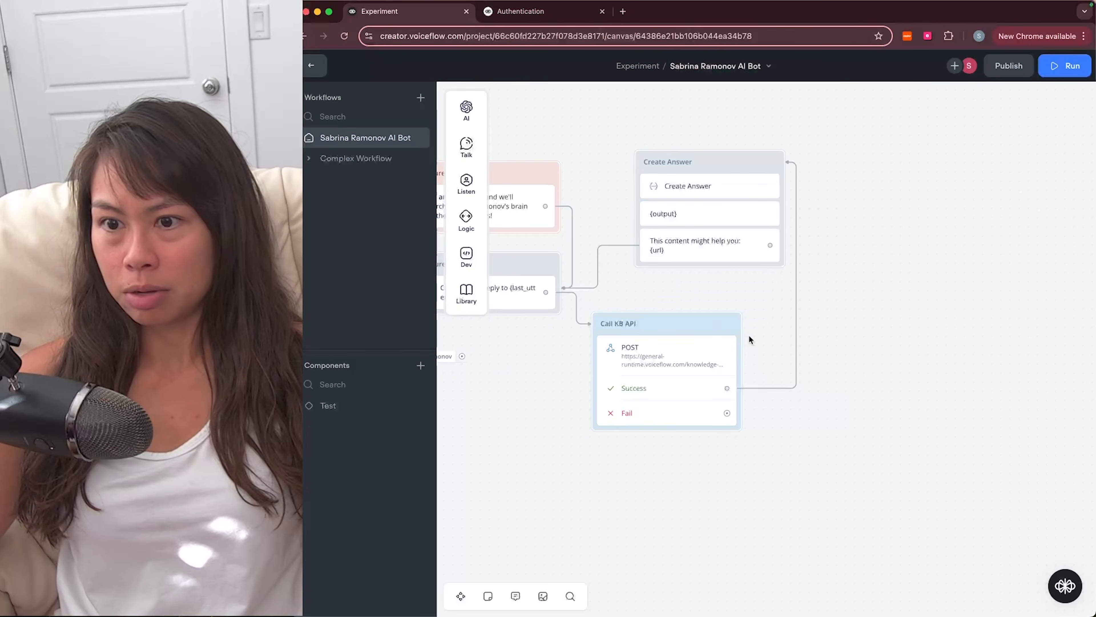
Step: Review the {output} reply and 'This content might help you: {url}' message, panning the canvas right
click(732, 213)
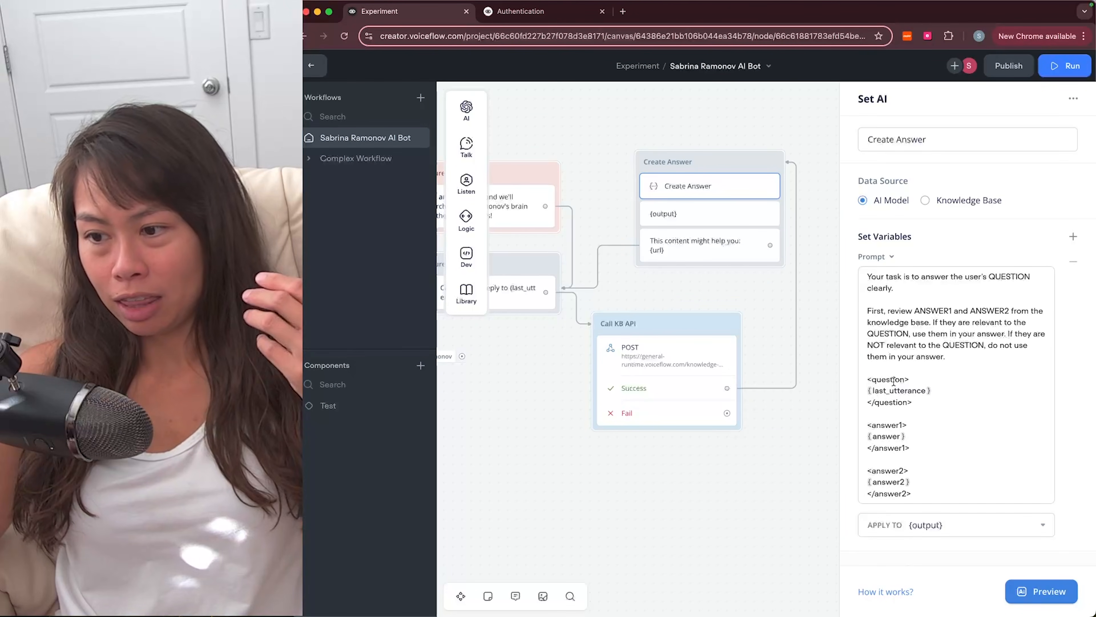
click(728, 218)
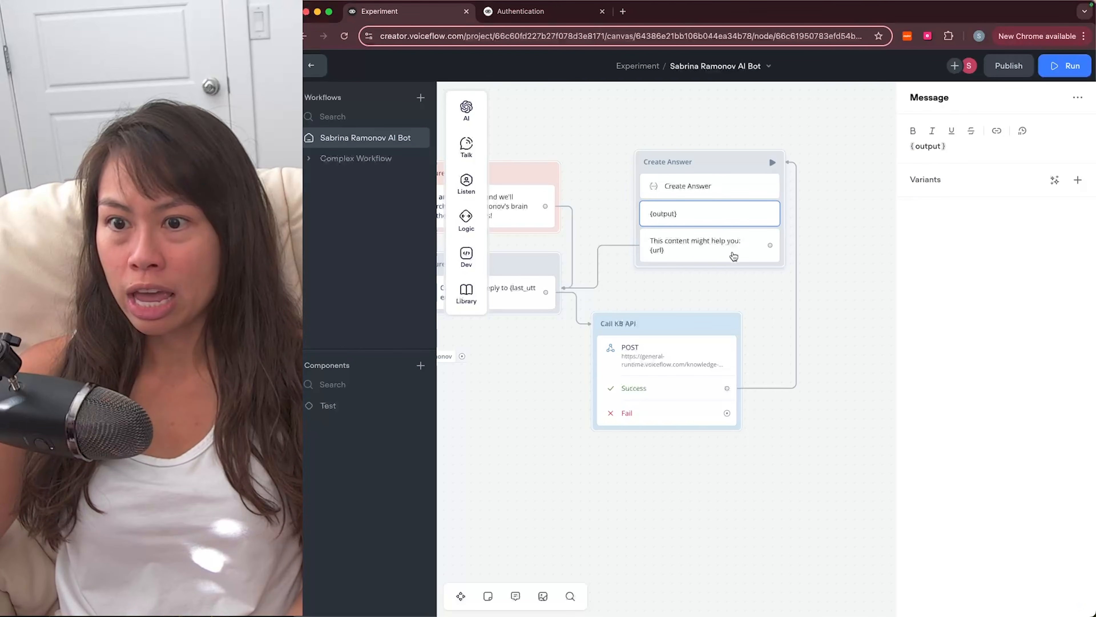
click(733, 256)
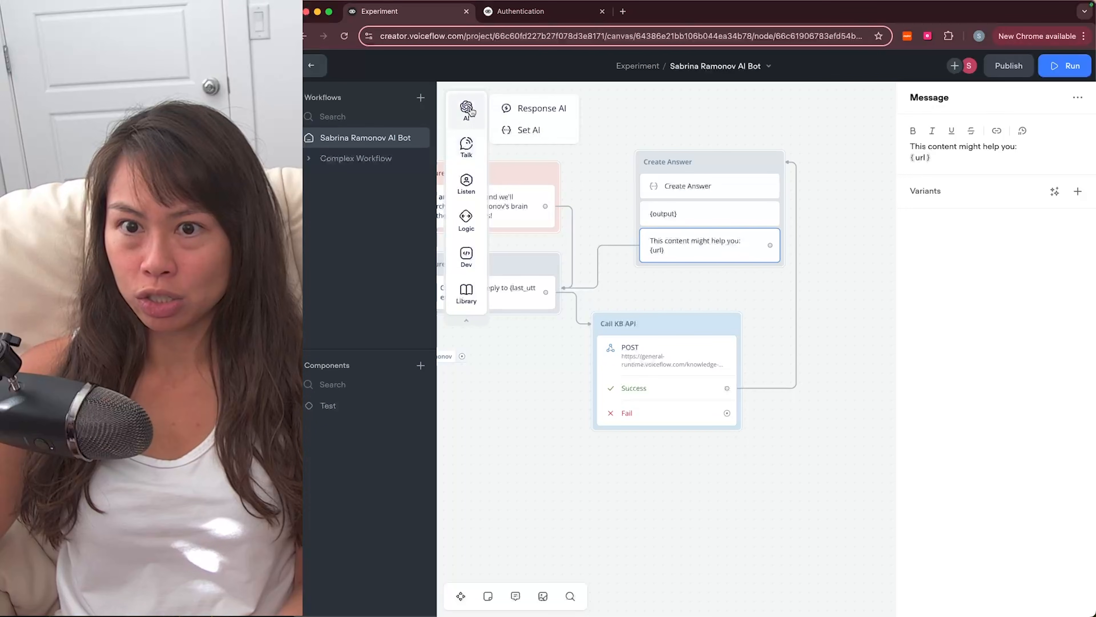
mouse_move(474, 159)
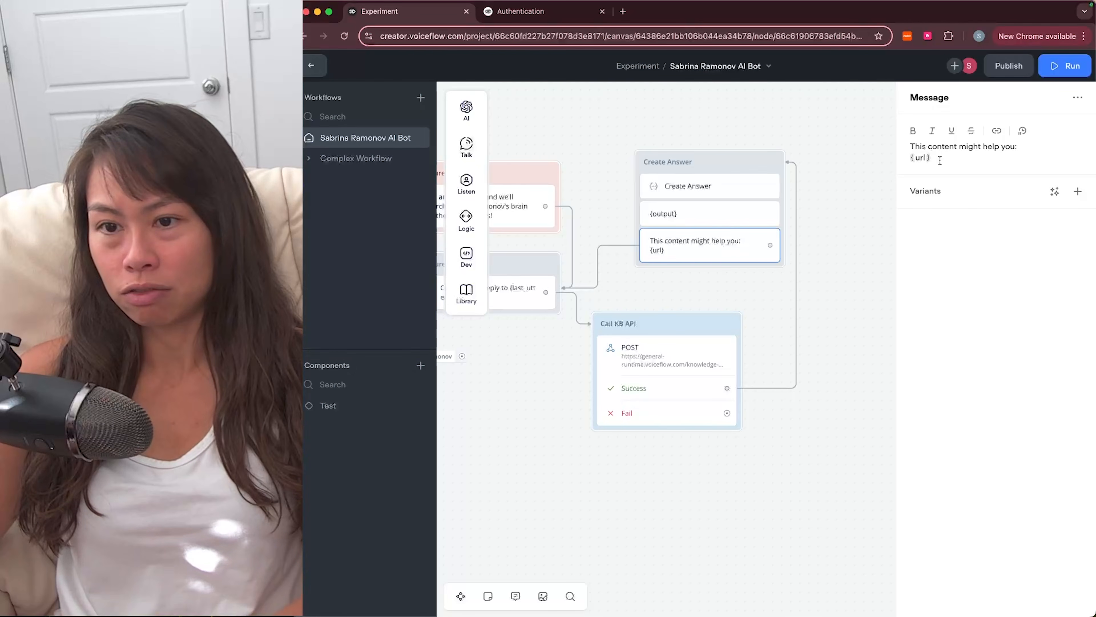
drag(750, 315, 807, 313)
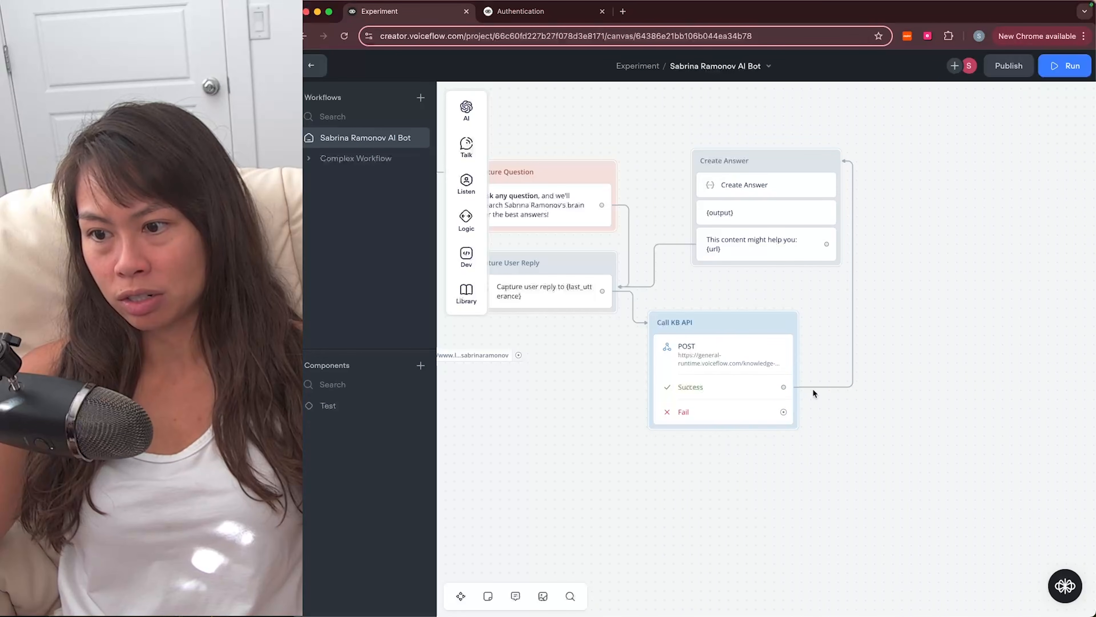
scroll(882, 142, left, 5)
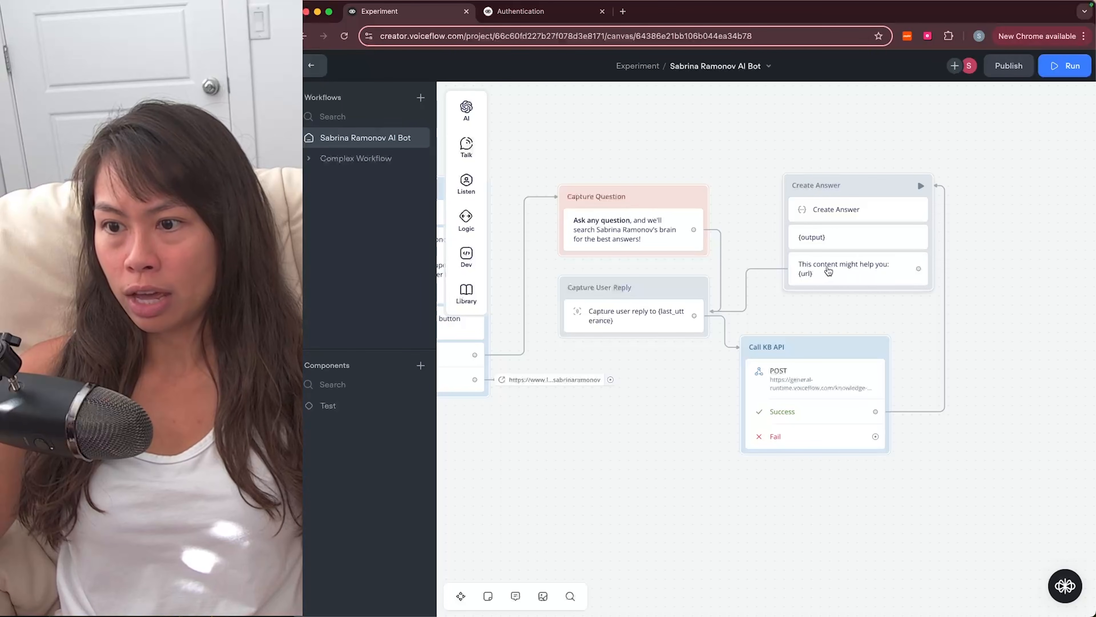
click(792, 274)
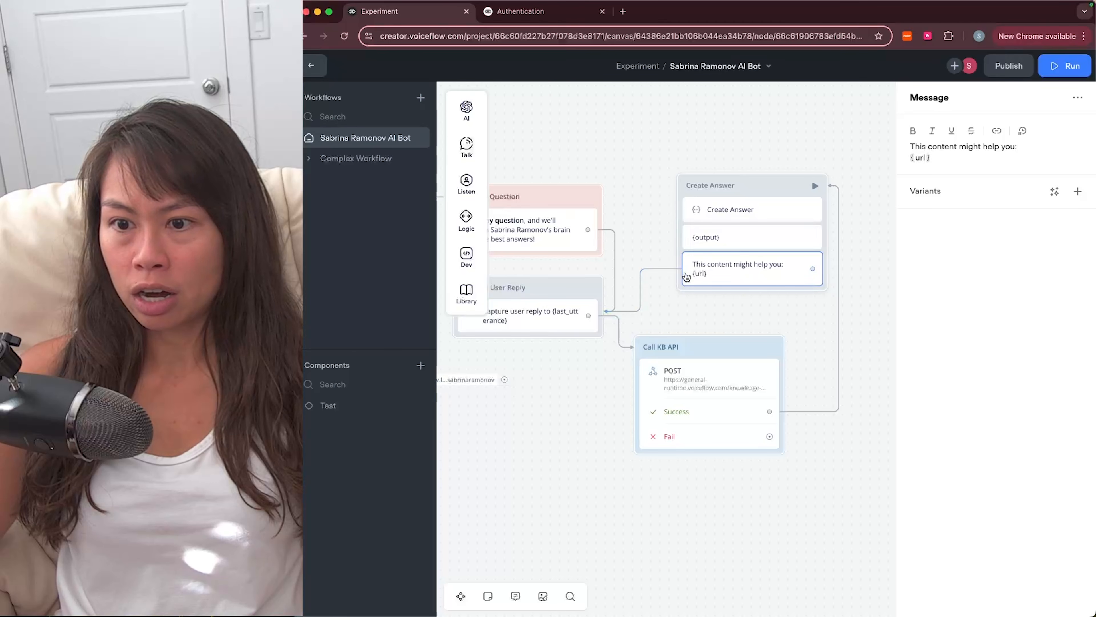
click(680, 269)
scroll(645, 308, left, 5)
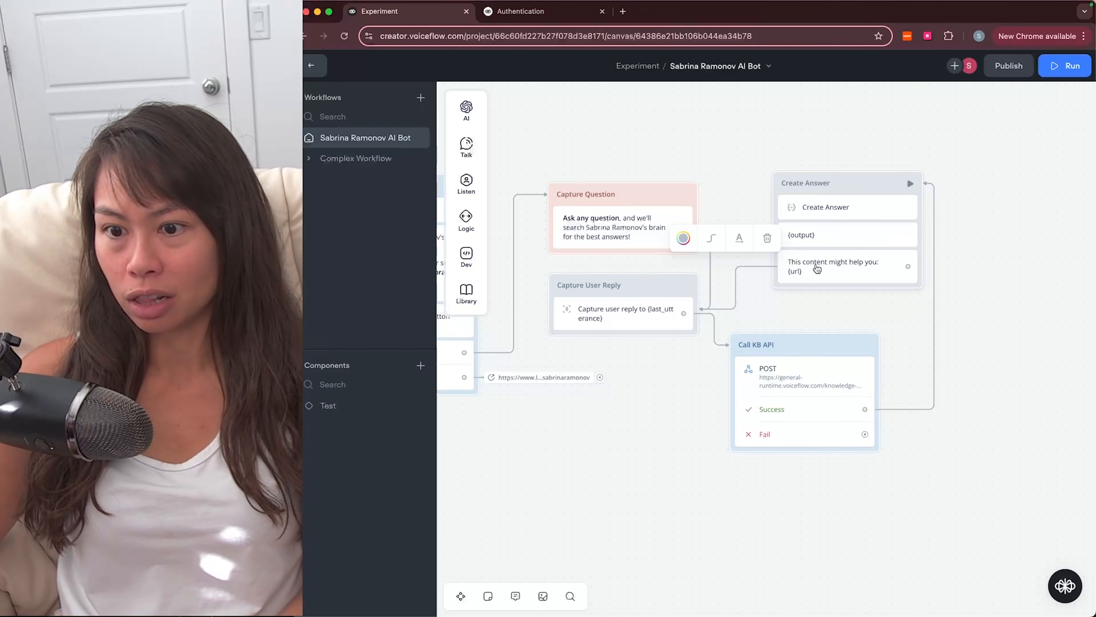
scroll(700, 349, left, 5)
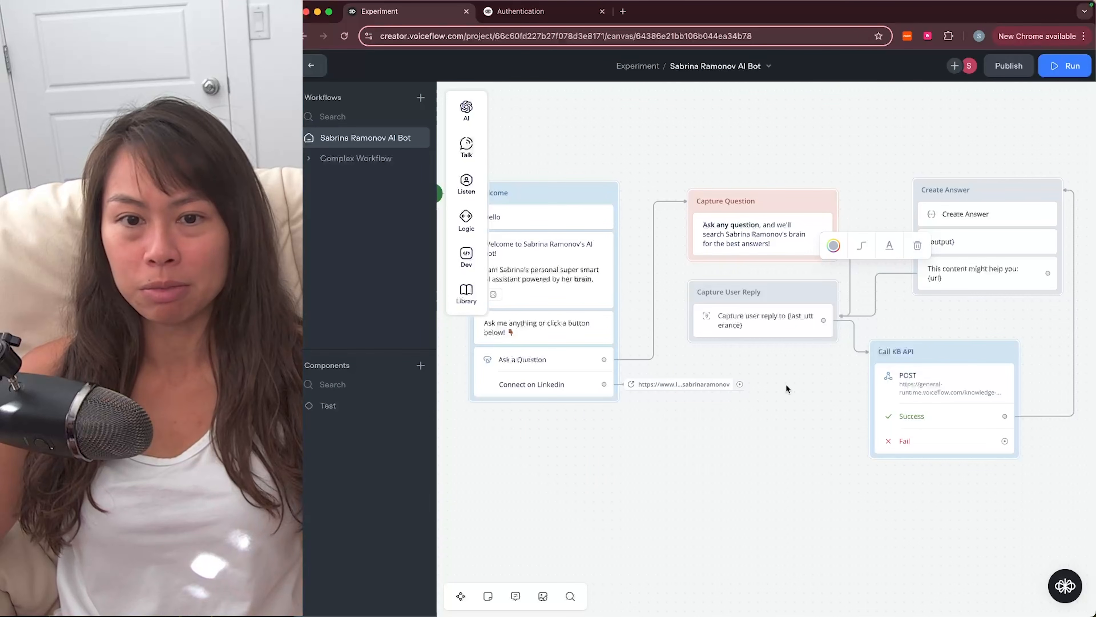
click(779, 374)
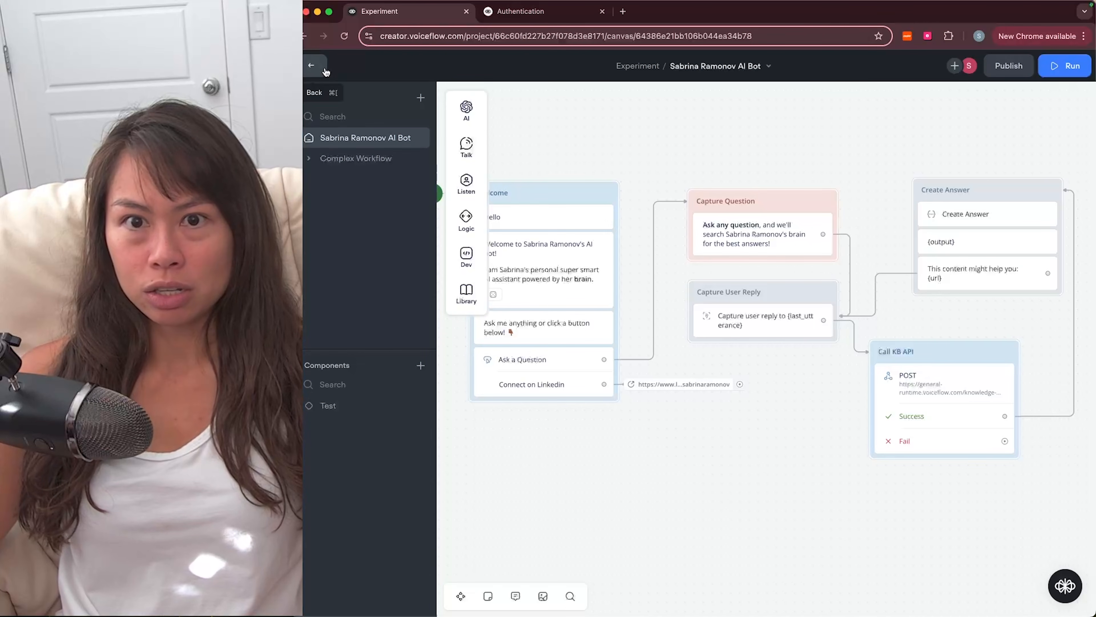
Step: In Knowledge, sort the 142 data sources by date and choose Add data source > Sitemap
click(311, 66)
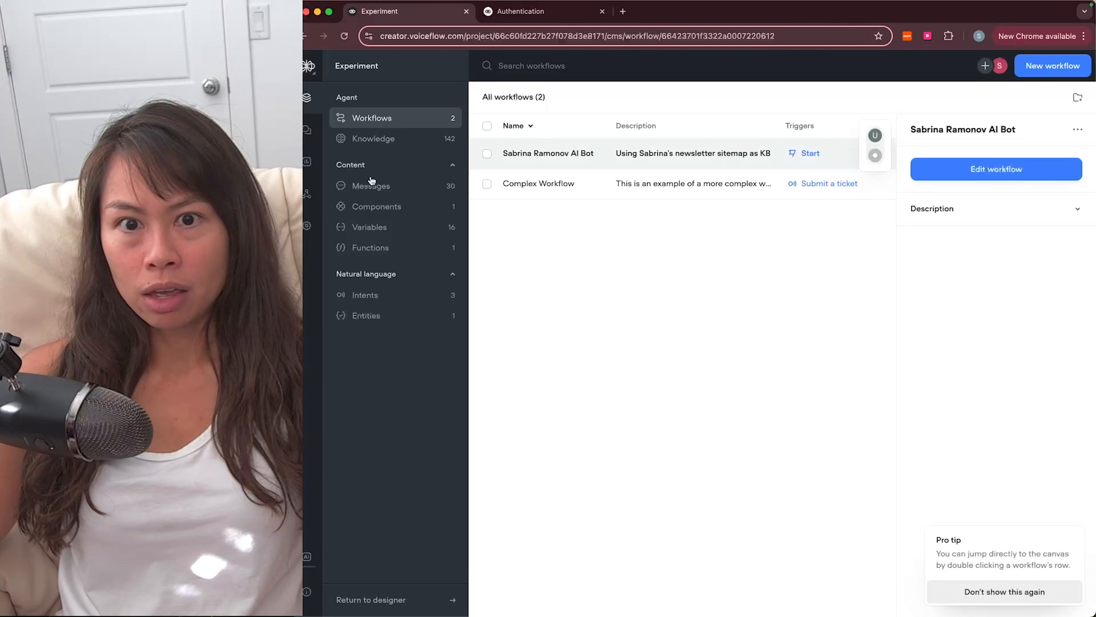
click(388, 141)
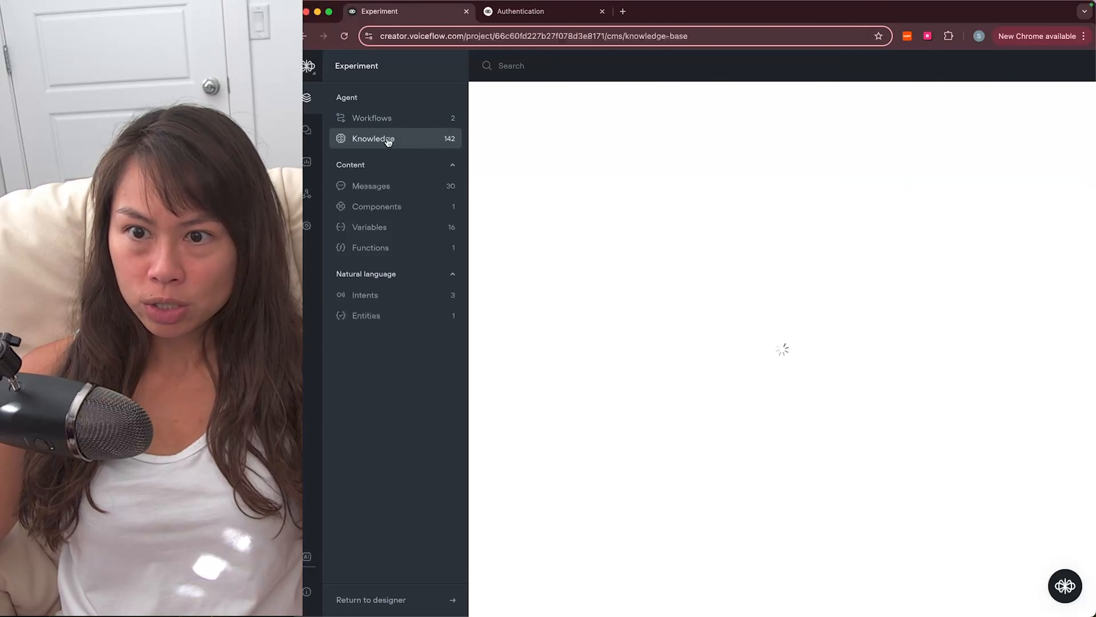
click(912, 126)
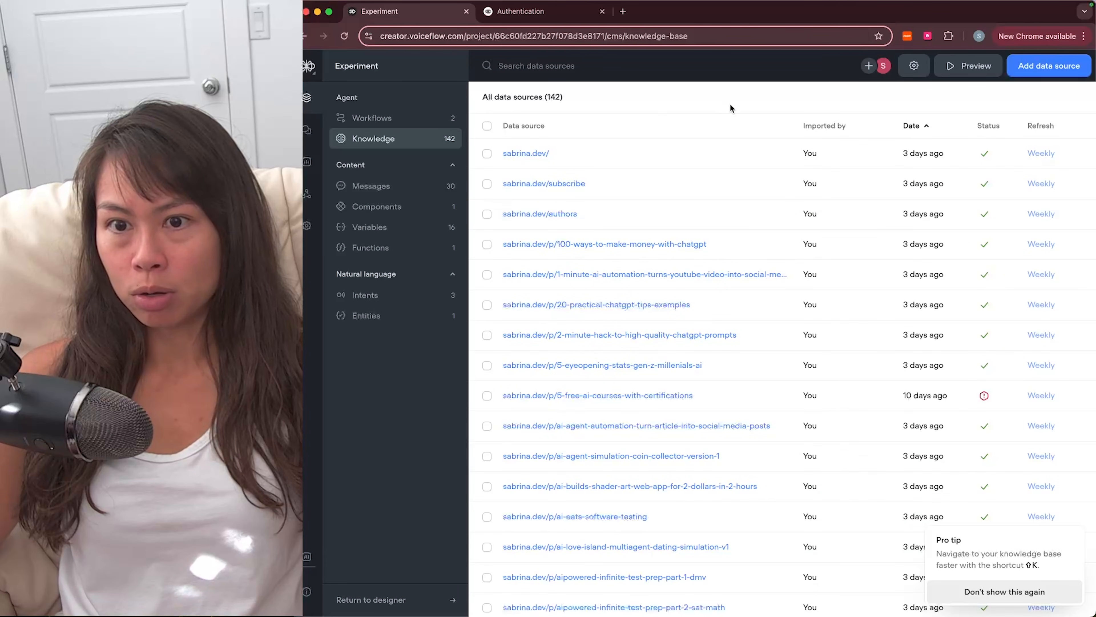
click(1030, 75)
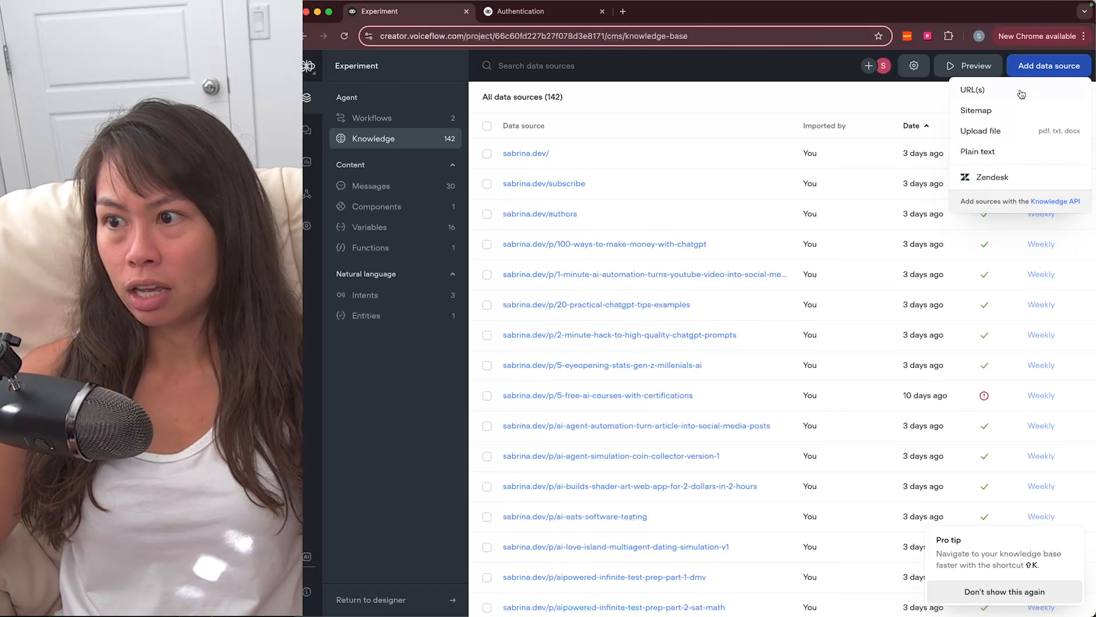
click(1016, 115)
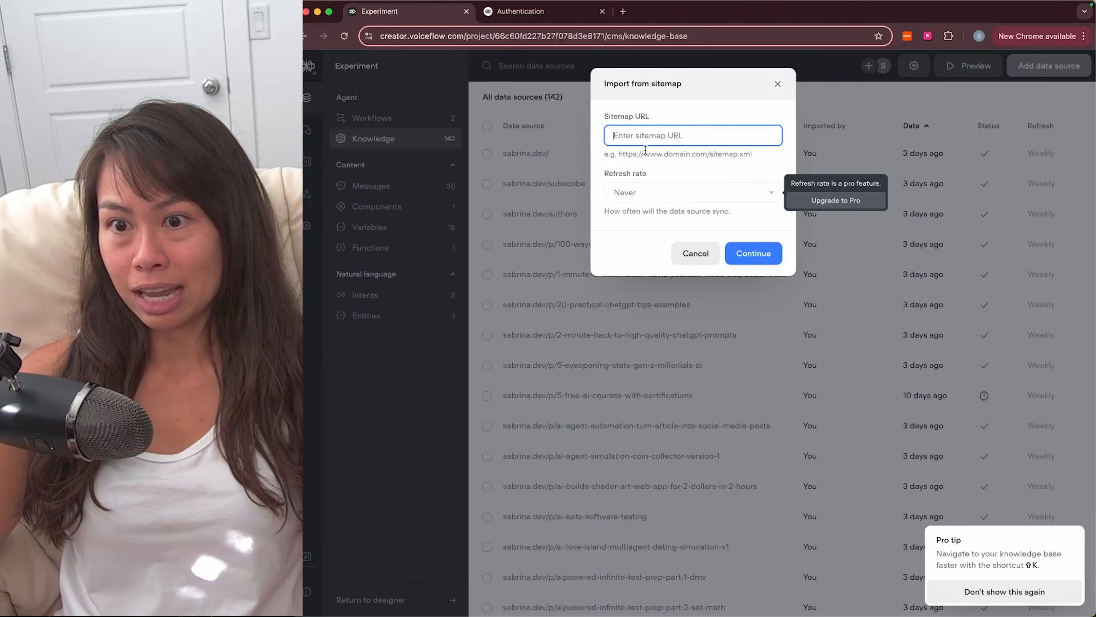
Step: Load sabrina.dev/sitemap.xml in a new tab and copy its address for the import
key(super+t)
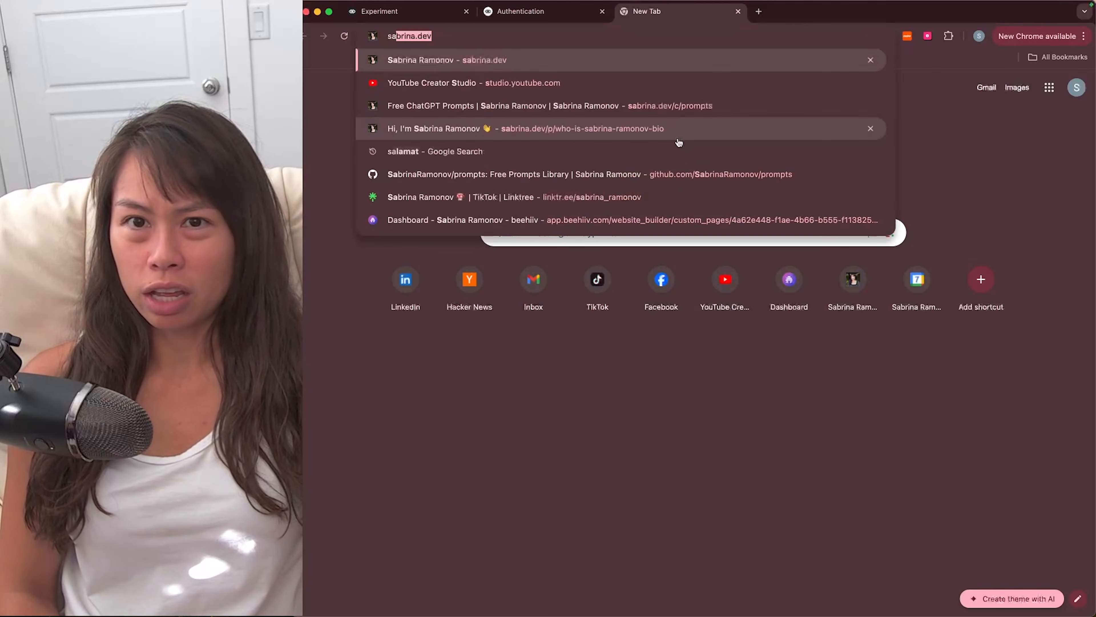
text(sabri)
key(Return)
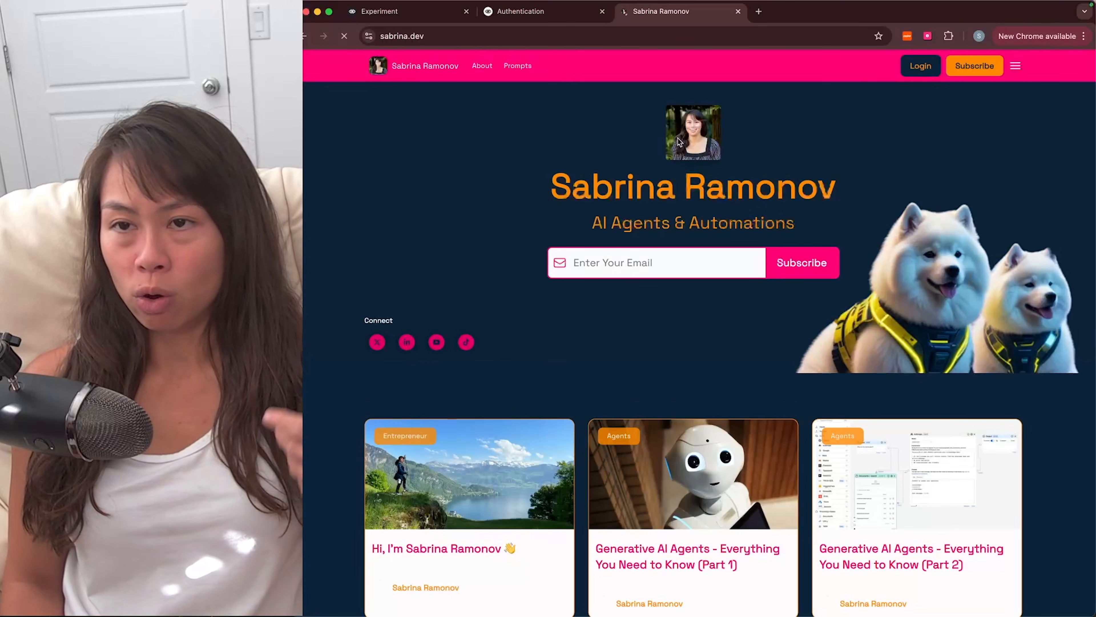
key(super+l)
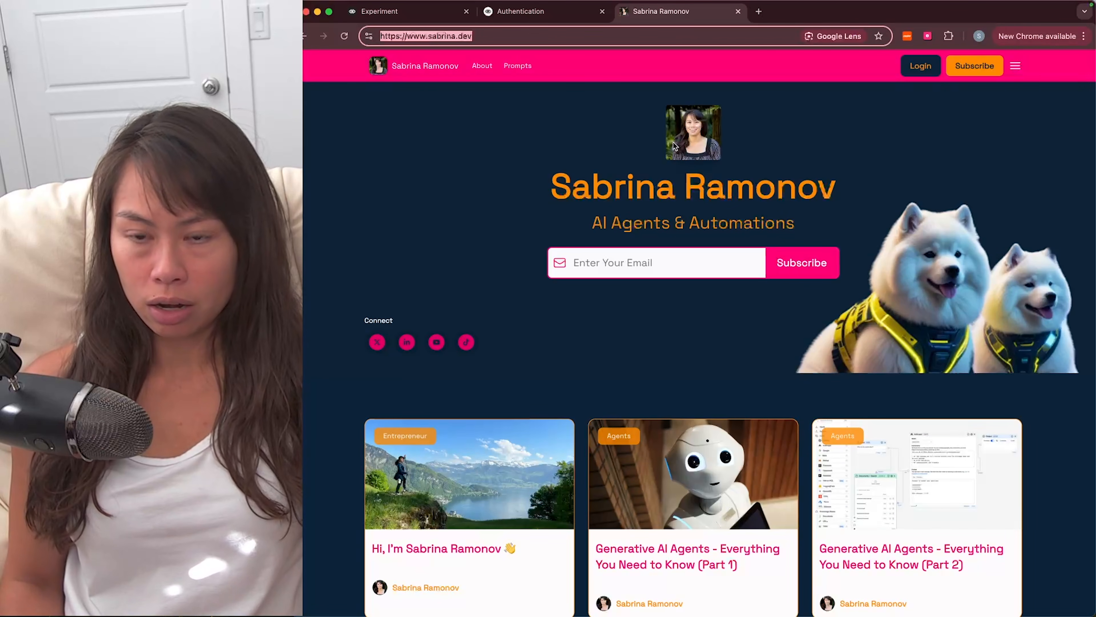
key(Right)
text(/sitemap)
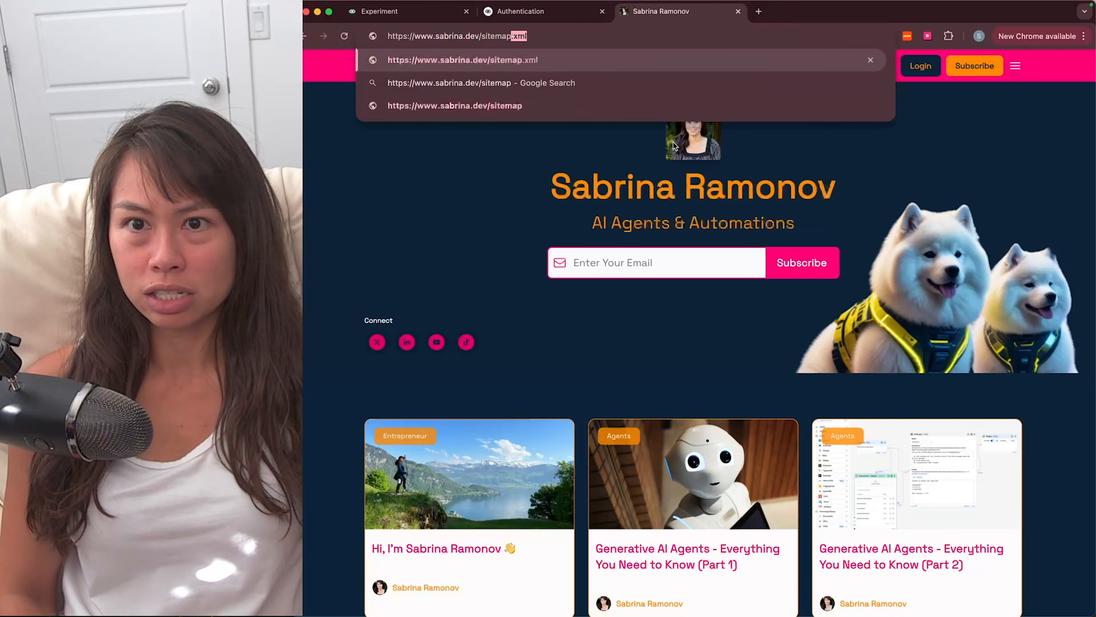
key(Return)
click(421, 37)
key(super+c)
click(427, 41)
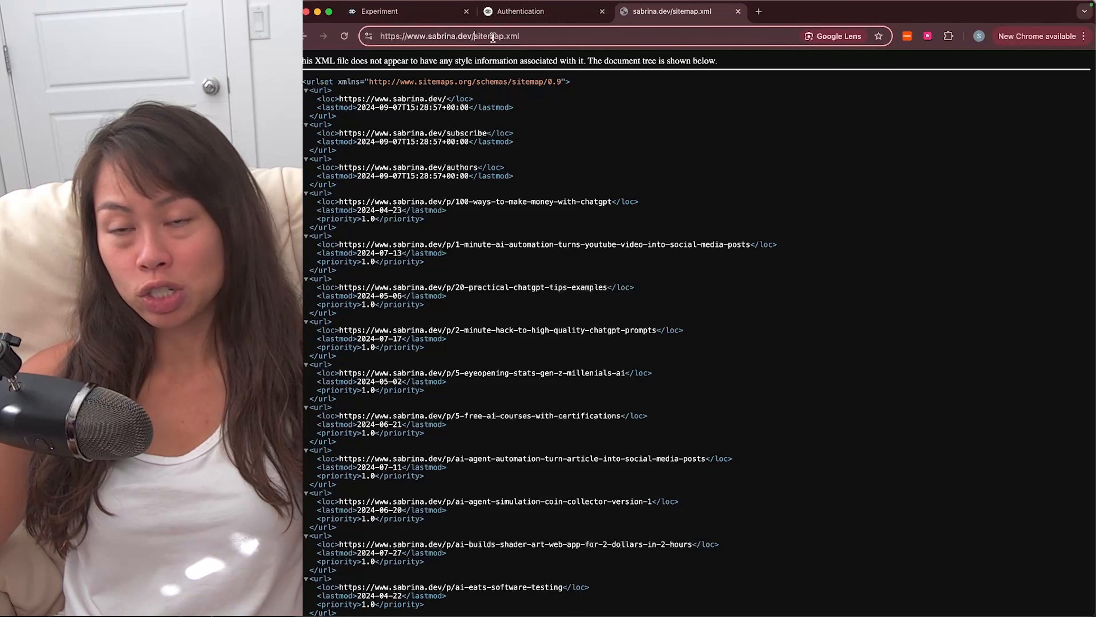
click(448, 128)
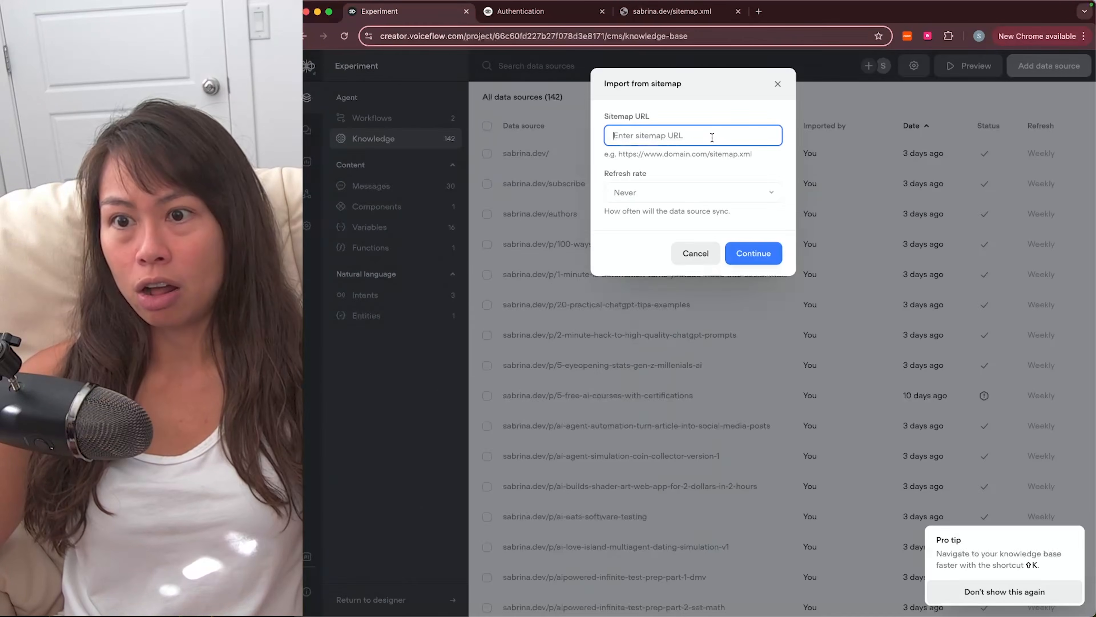
Step: Paste the sitemap URL, try the Pro-only refresh rate option, then cancel the import
key(super+v)
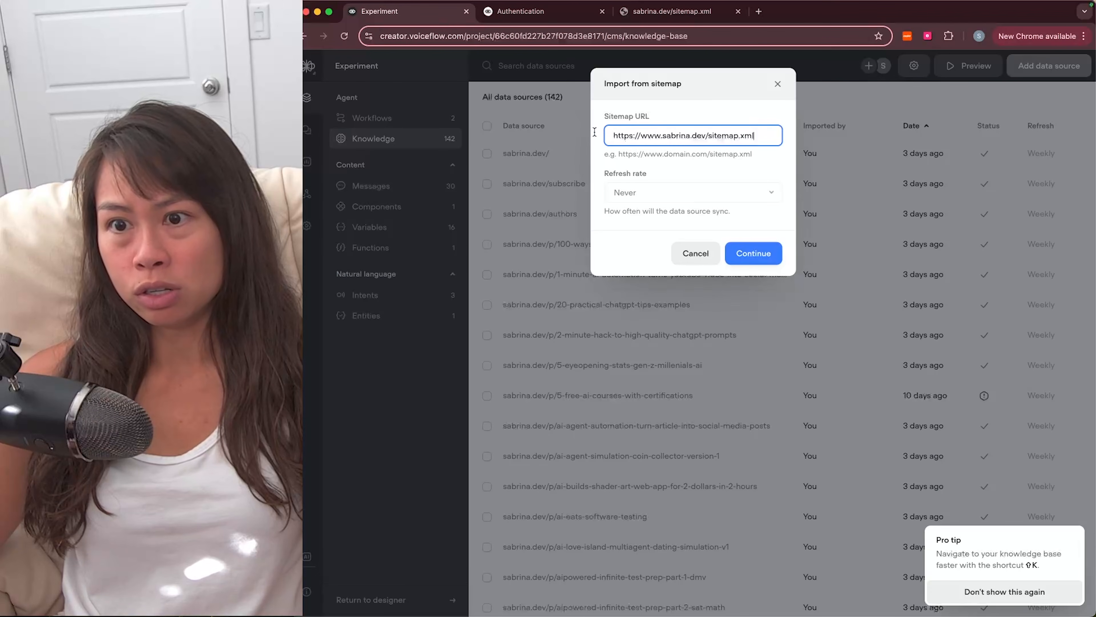
click(618, 190)
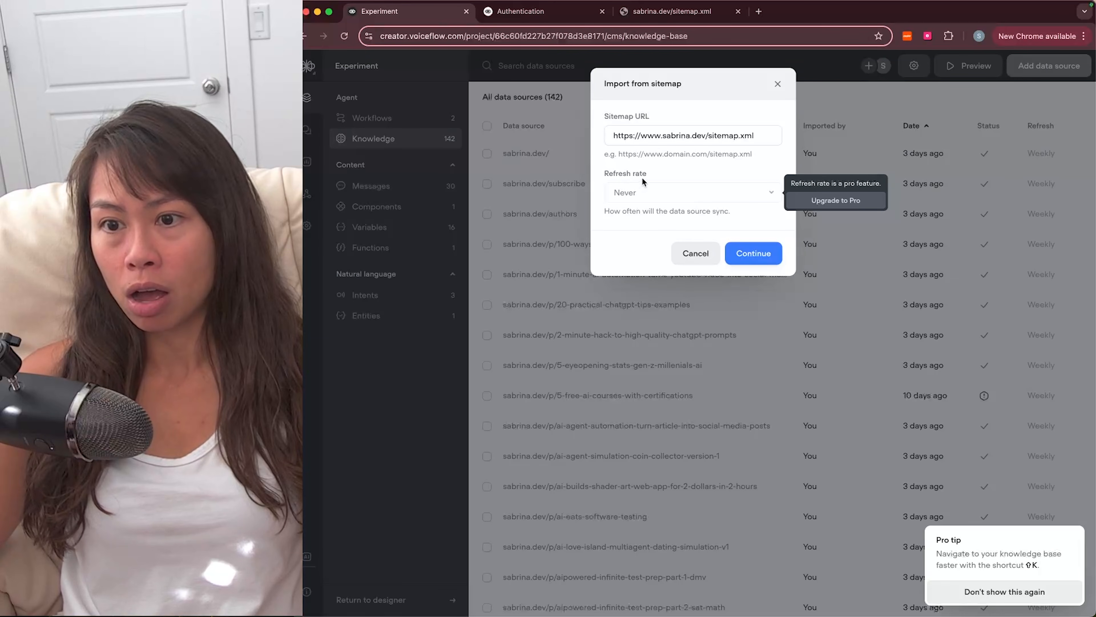
click(696, 254)
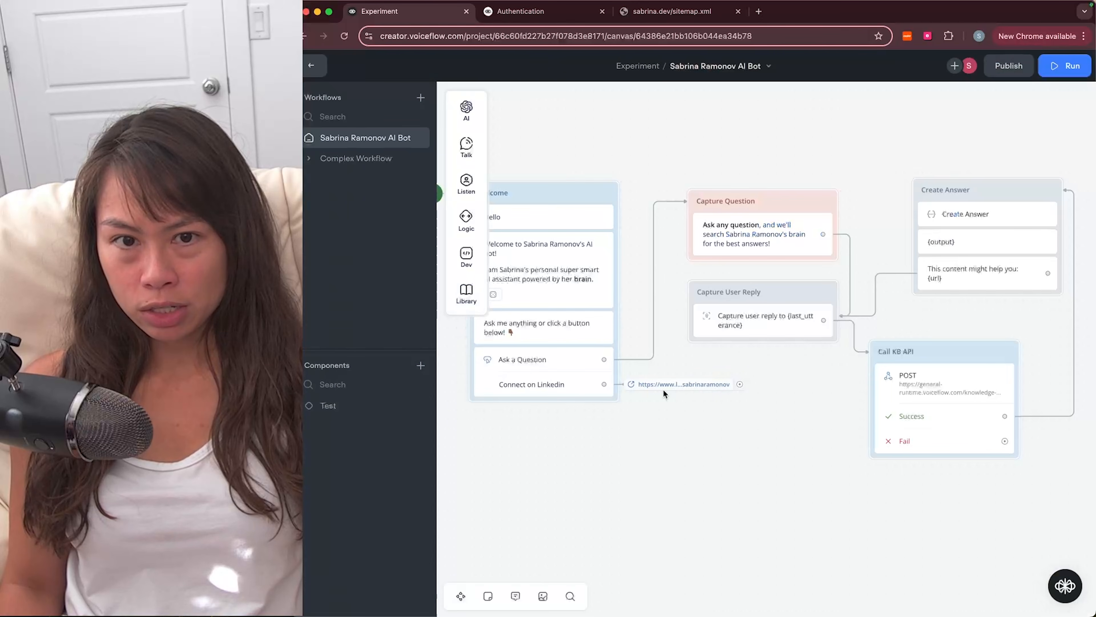
Step: Run a prototype test, try Connect on Linkedin, and close the opened LinkedIn tab
scroll(642, 454, left, 4)
scroll(641, 454, right, 8)
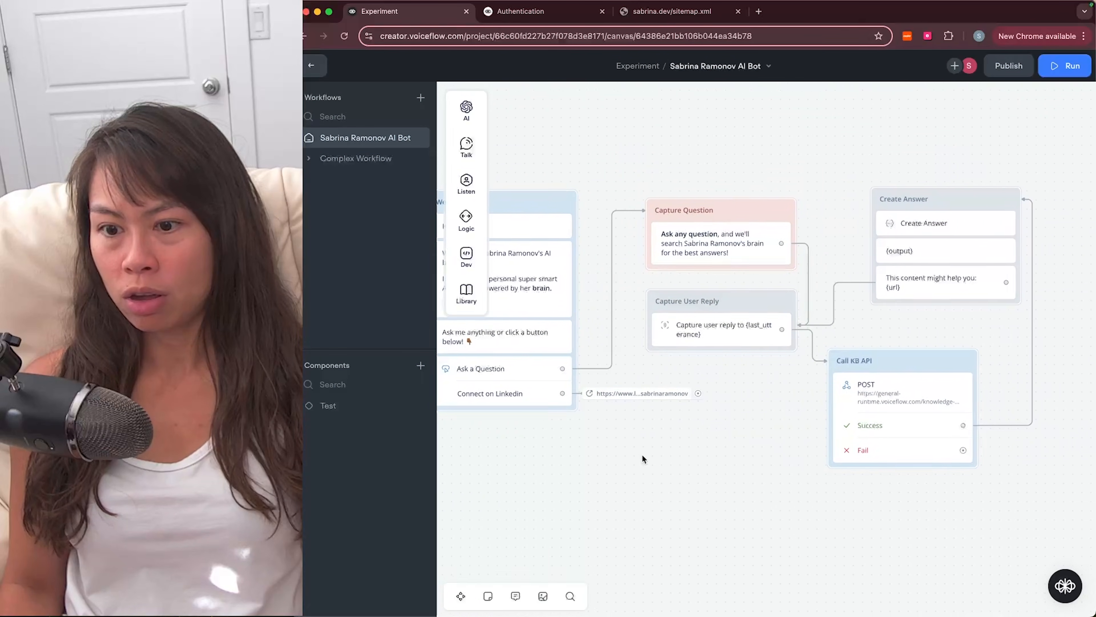
scroll(641, 454, left, 5)
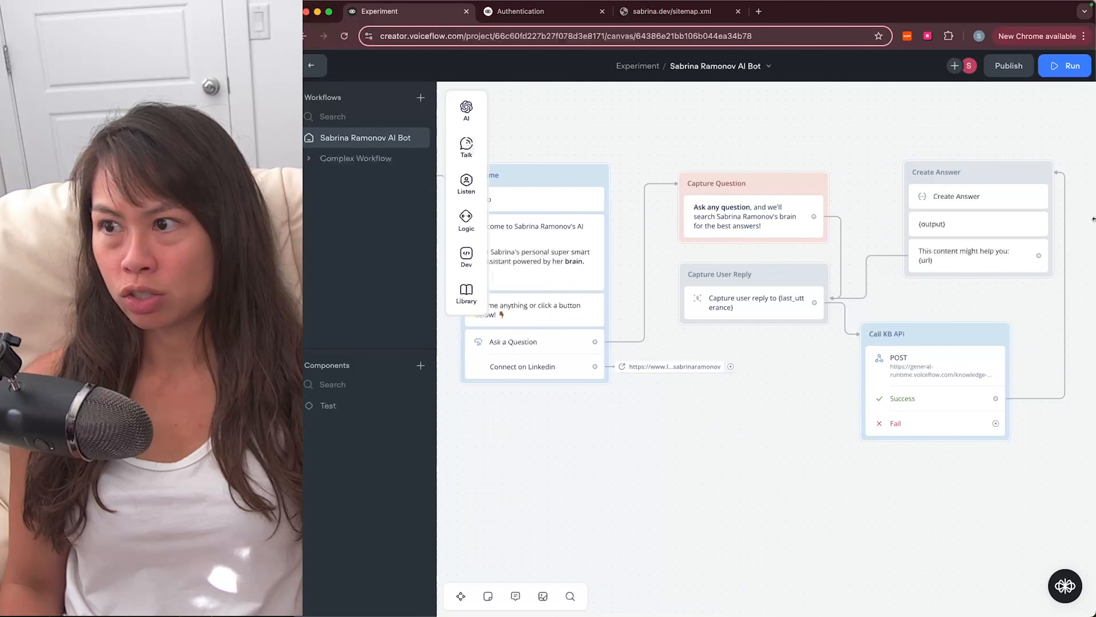
click(1074, 69)
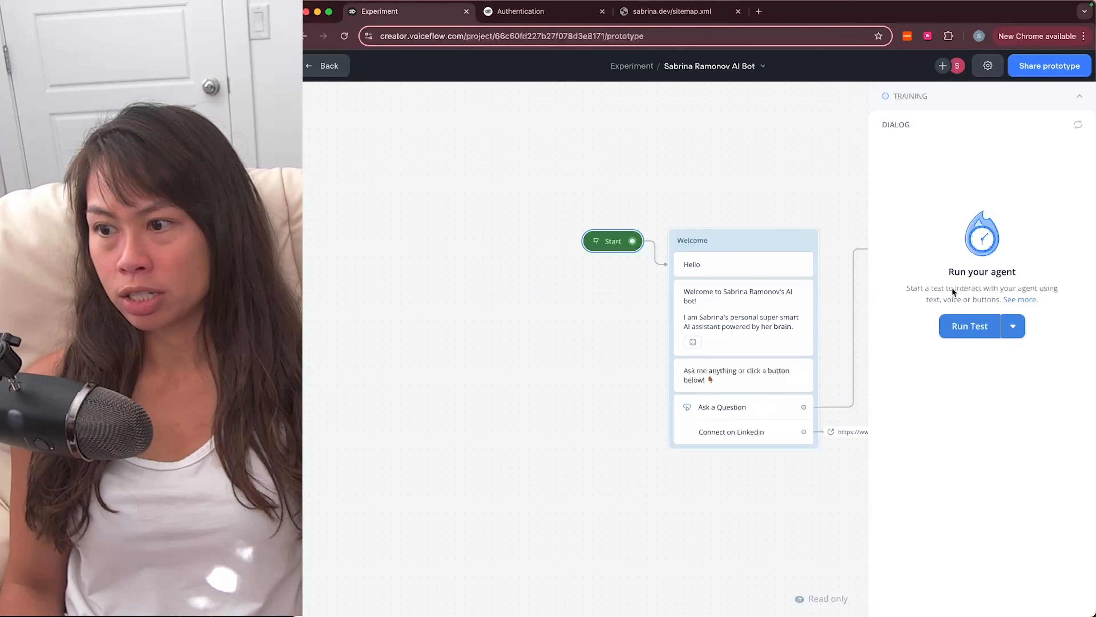
click(965, 330)
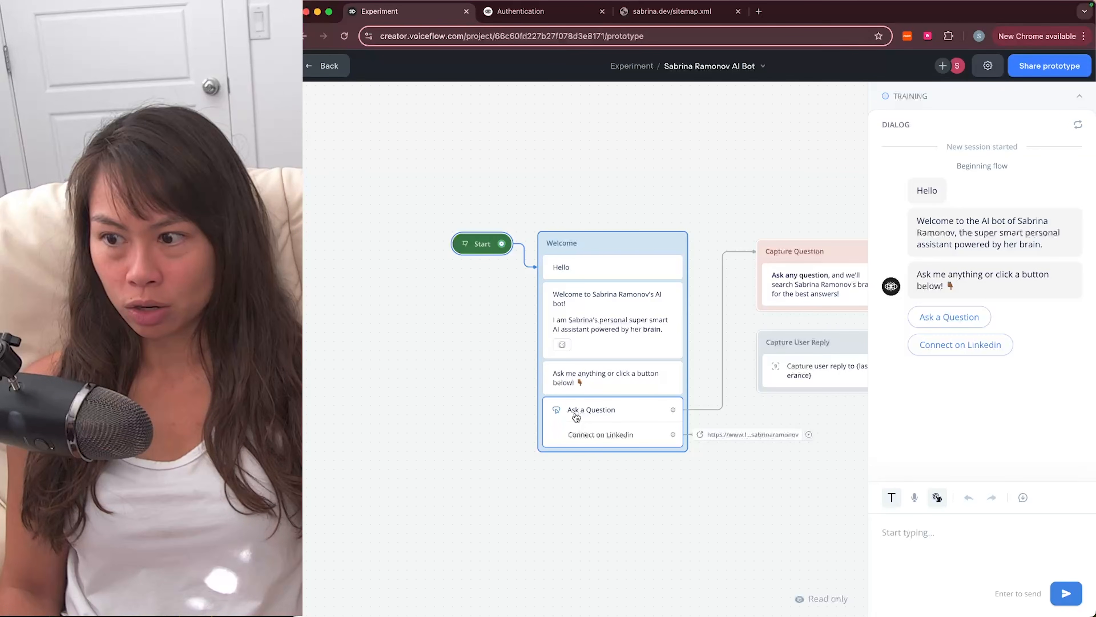
click(971, 346)
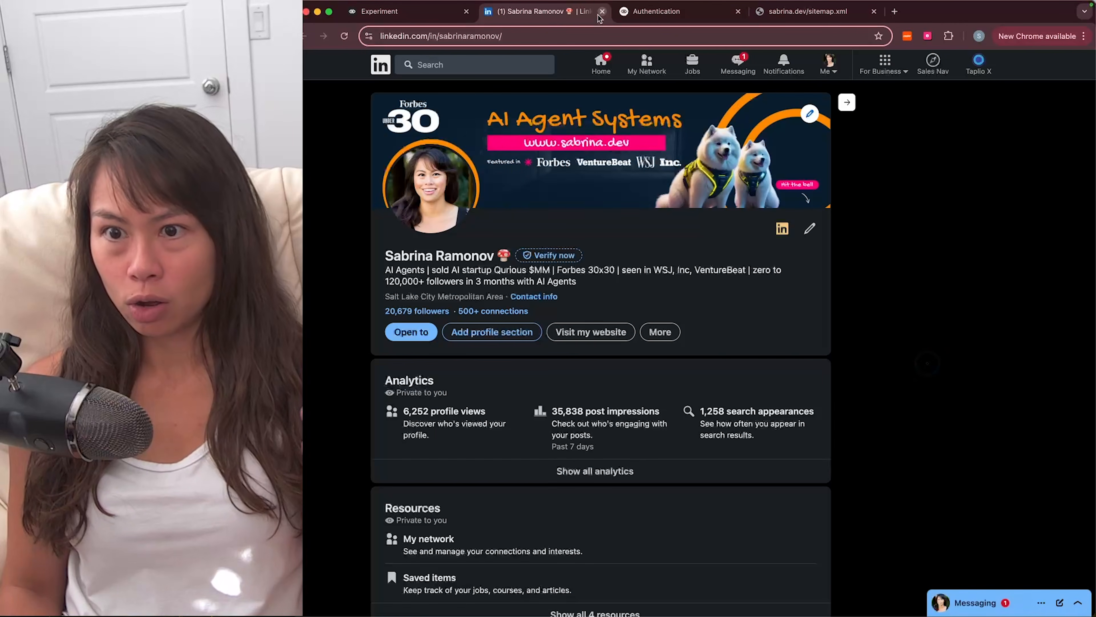
key(super+w)
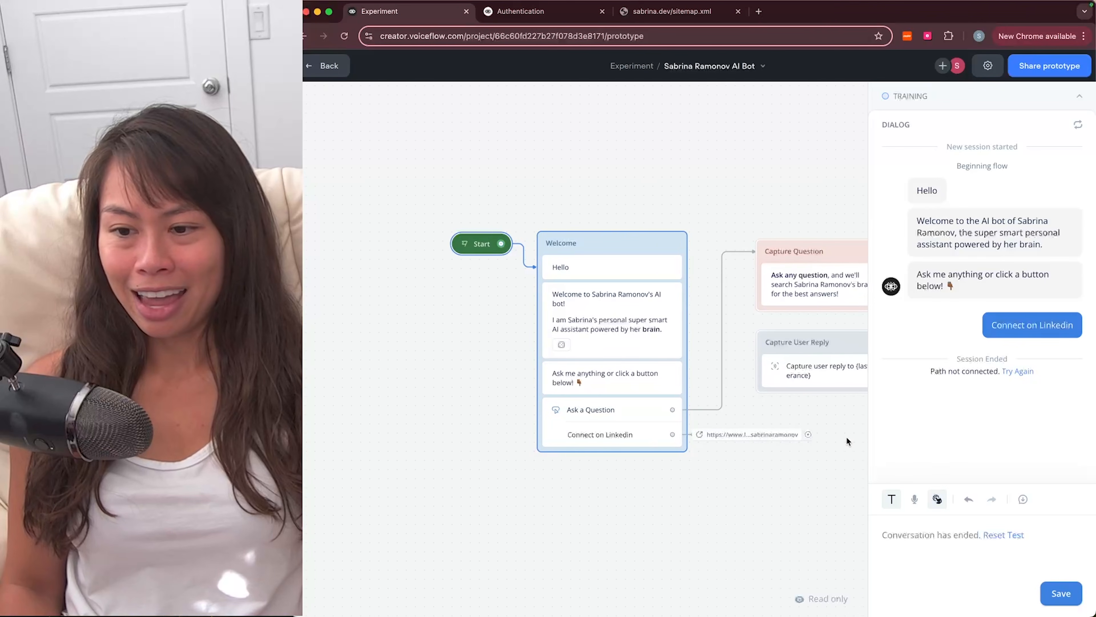
scroll(847, 436, right, 1)
Step: Connect the LinkedIn Open URL step's port back to the Welcome block
click(780, 434)
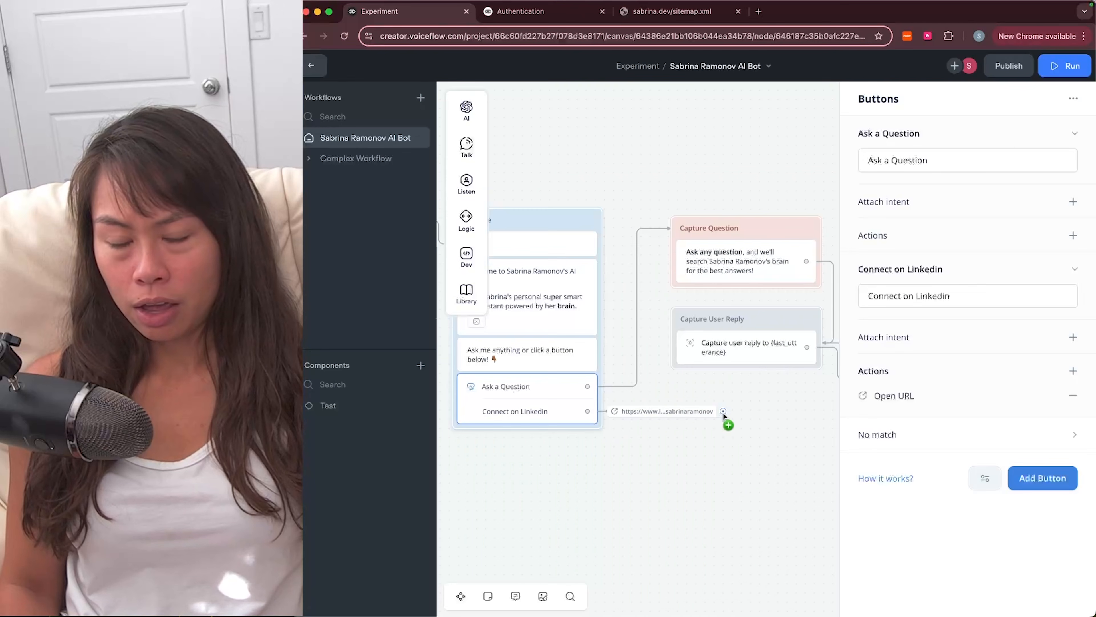
drag(725, 414, 583, 448)
scroll(673, 446, left, 1)
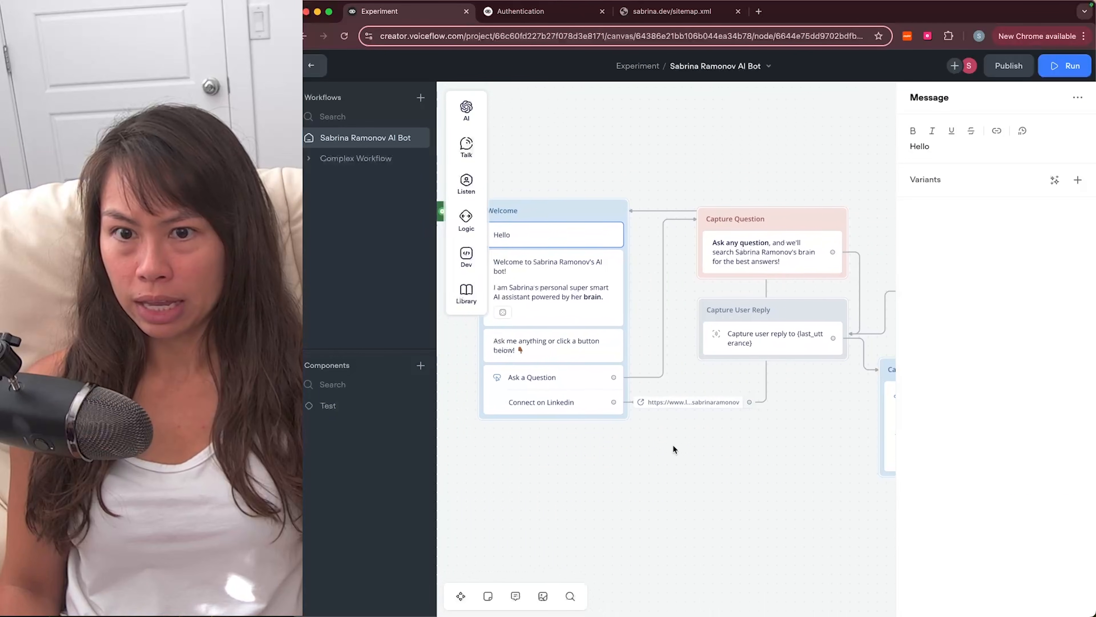
scroll(672, 444, left, 1)
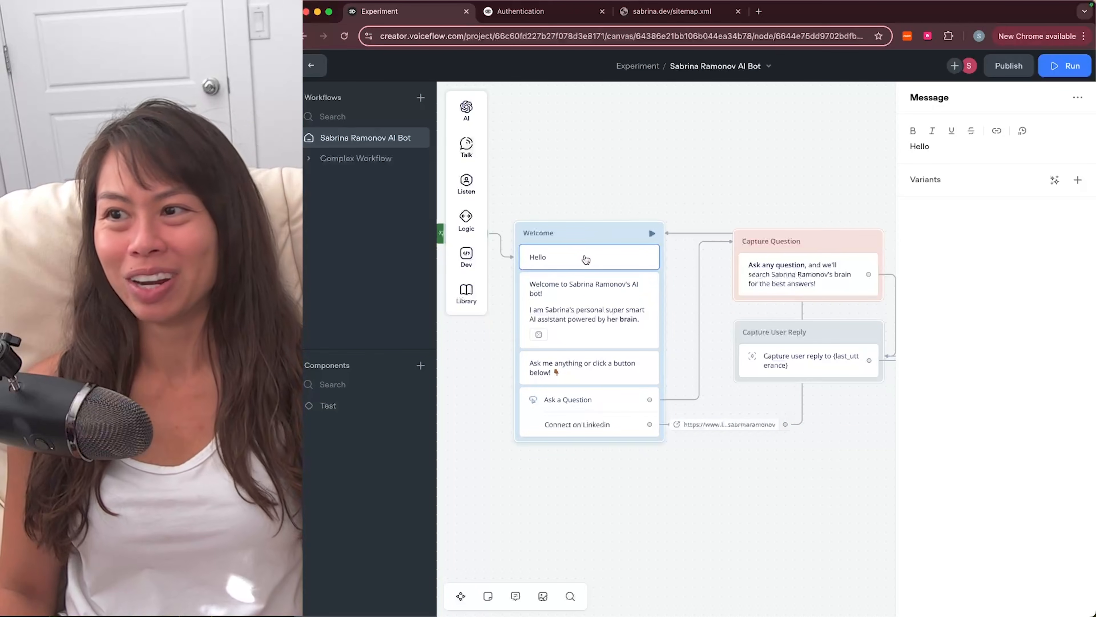
Step: Run a new prototype test and try the Connect on Linkedin option
click(1069, 66)
click(965, 329)
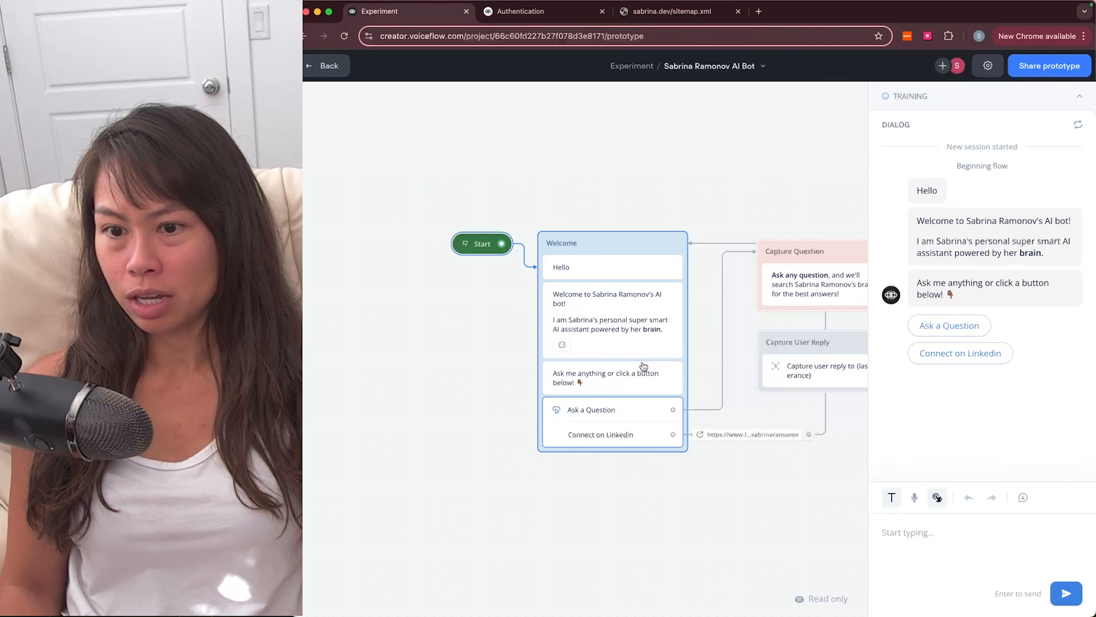
click(964, 353)
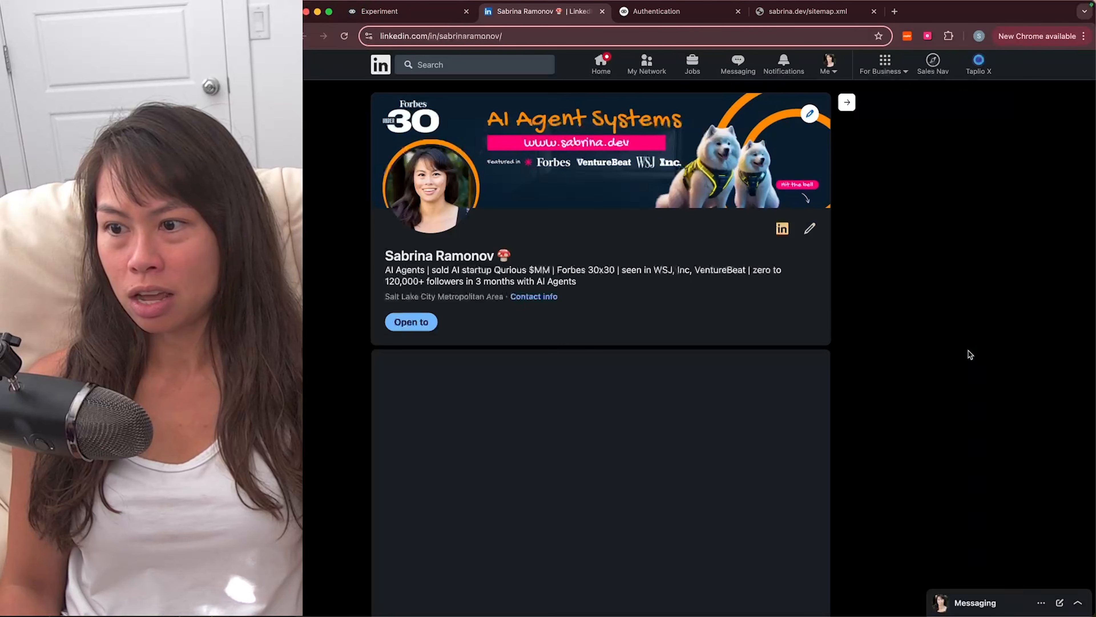
key(super+alt+Left)
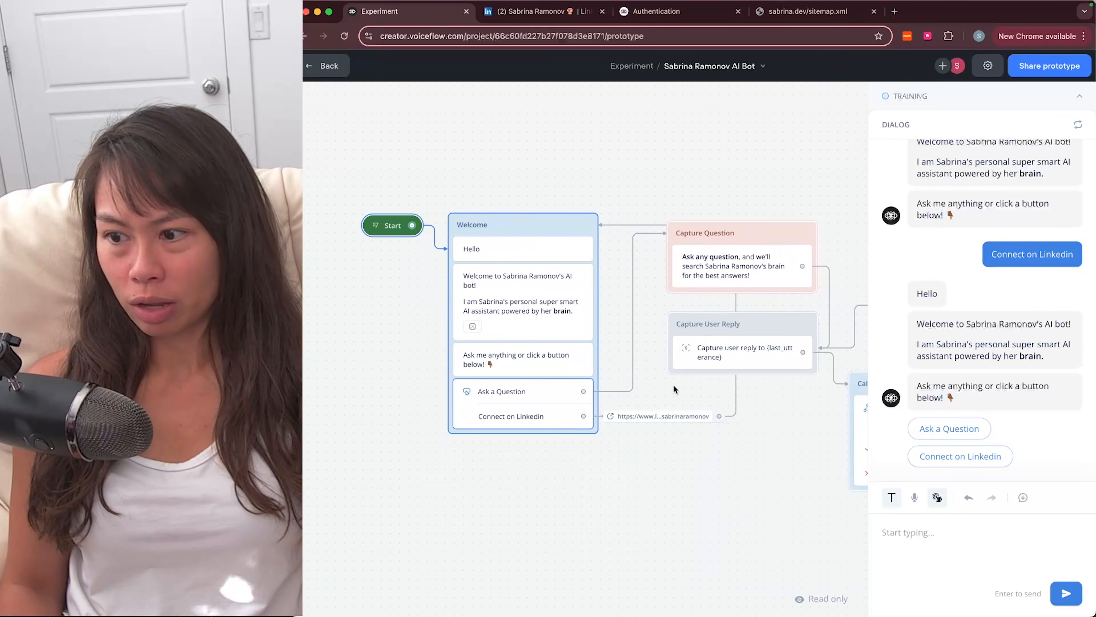
Step: Choose Ask a Question, send 'how did you grow so fast on tiktok', and read the reply
click(972, 425)
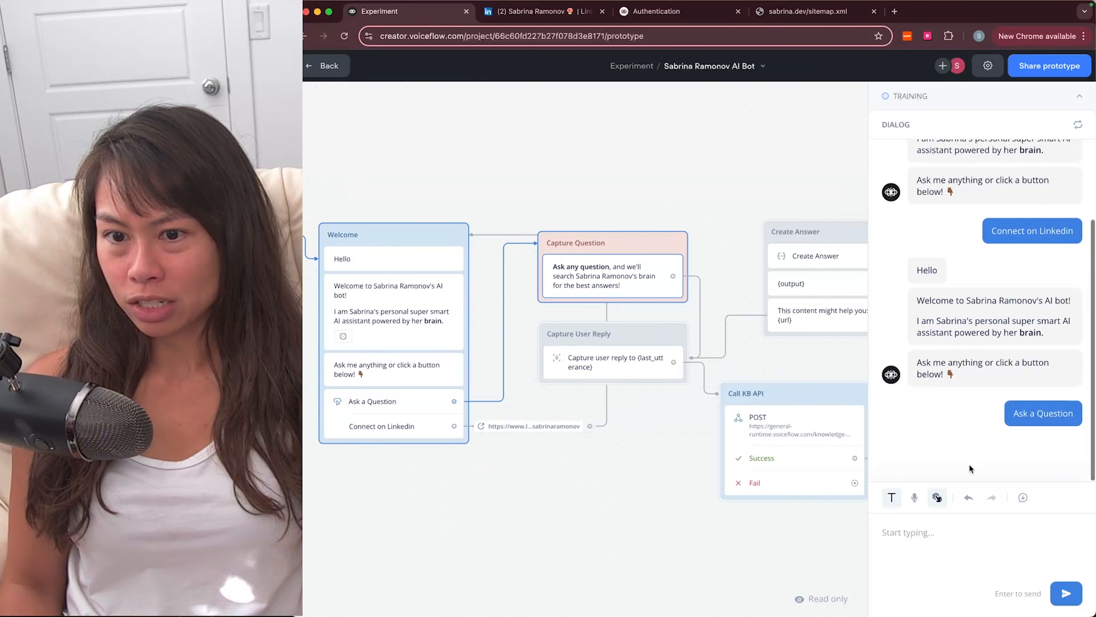
click(940, 537)
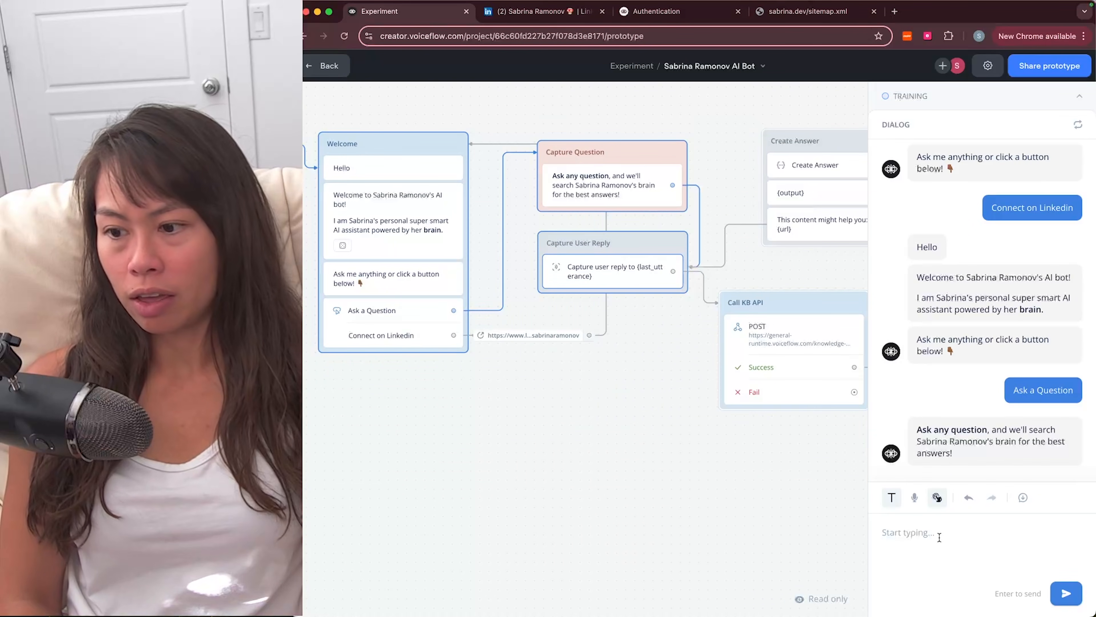
text(how did you grow so f)
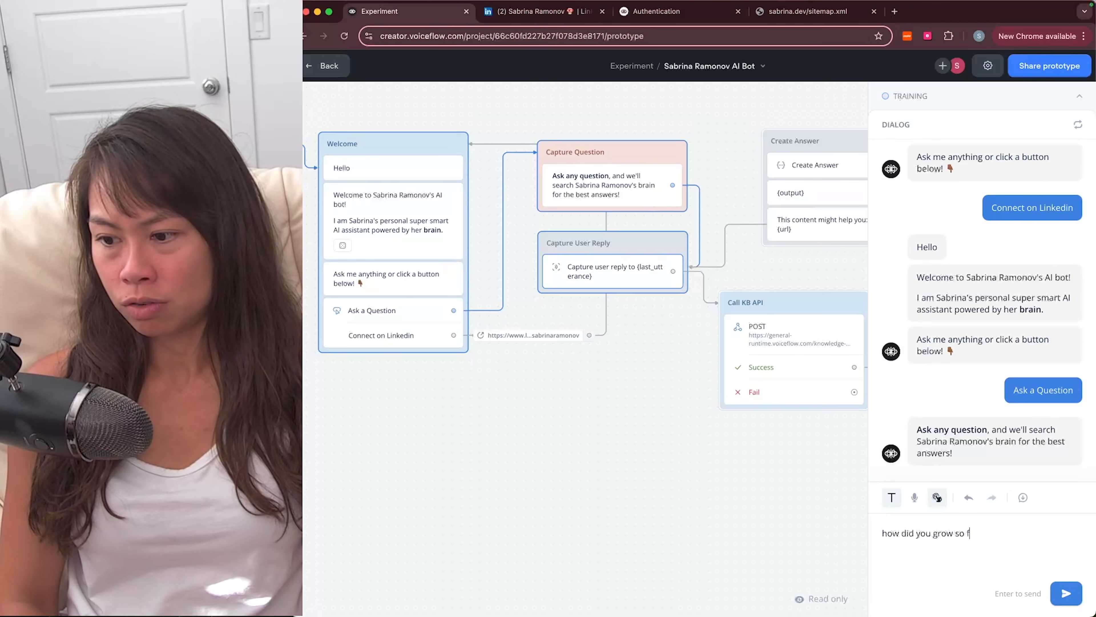
text(ast on tiktok?)
key(Return)
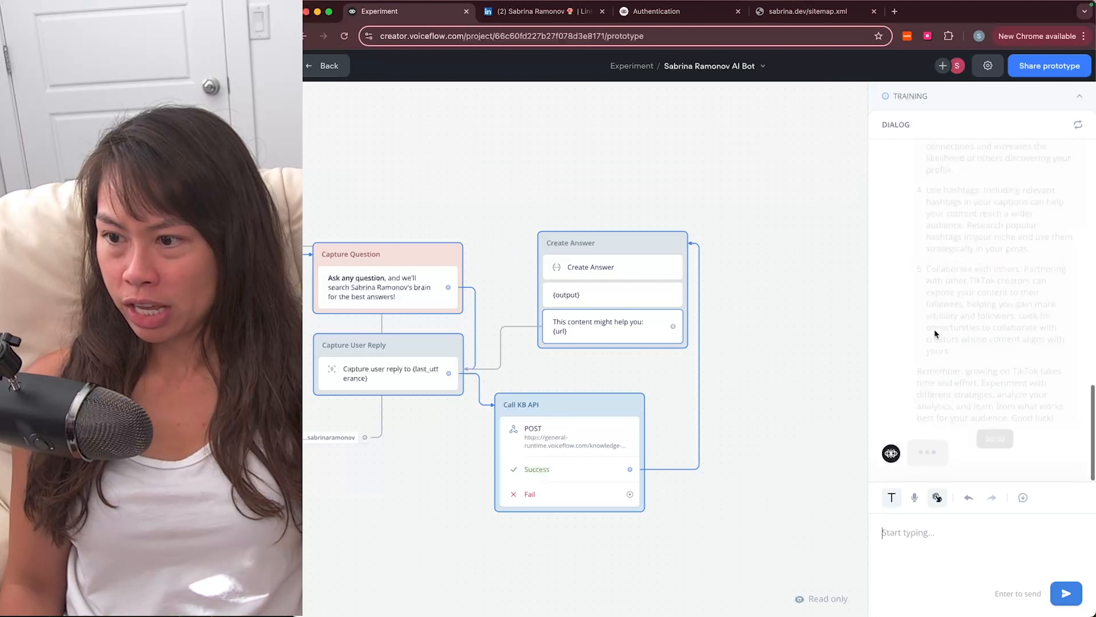
scroll(935, 316, up, 10)
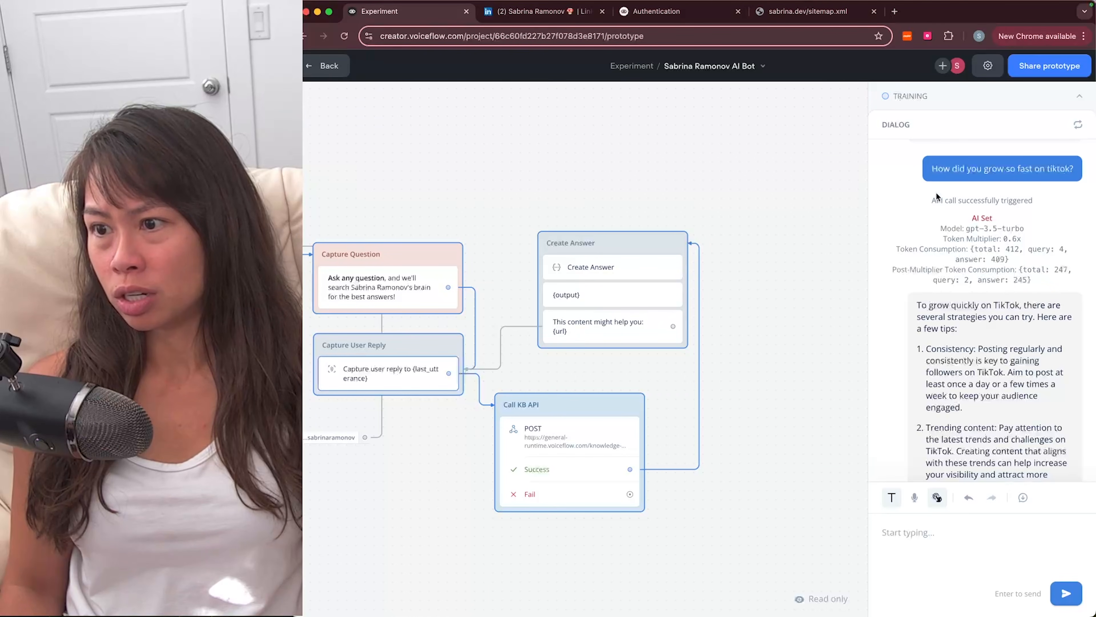
scroll(933, 226, down, 5)
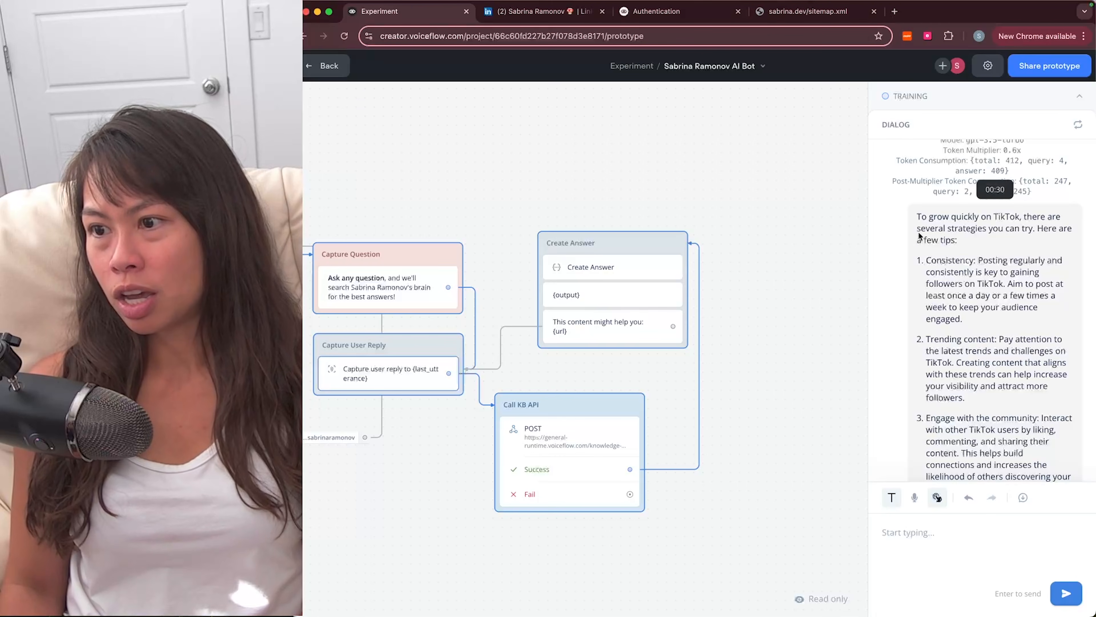
scroll(982, 263, down, 2)
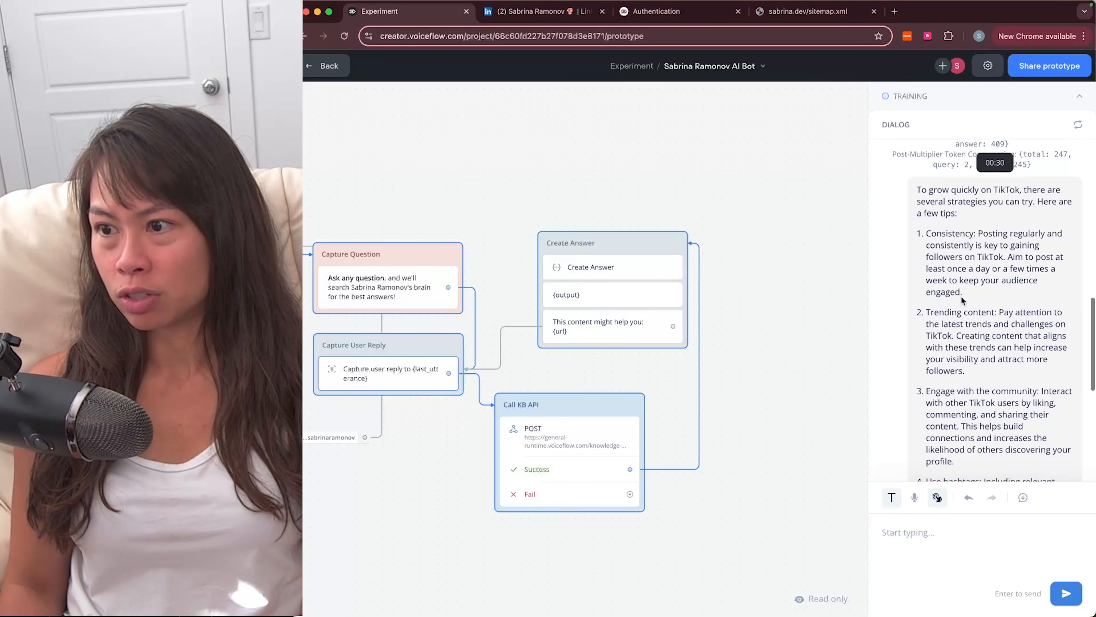
scroll(962, 299, down, 4)
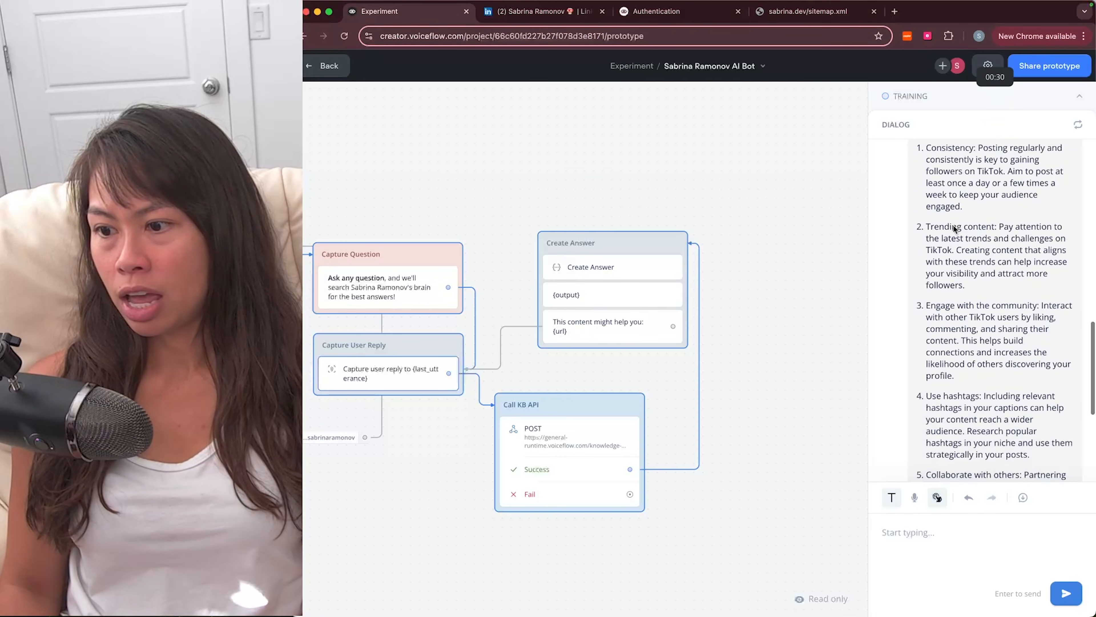
scroll(969, 369, down, 9)
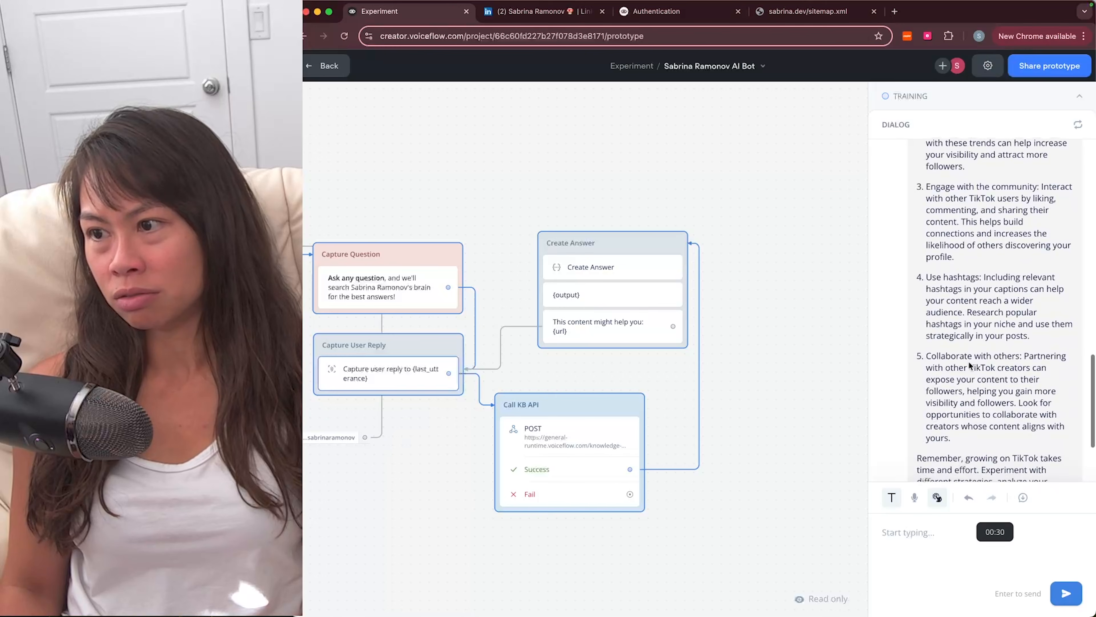
scroll(968, 360, down, 2)
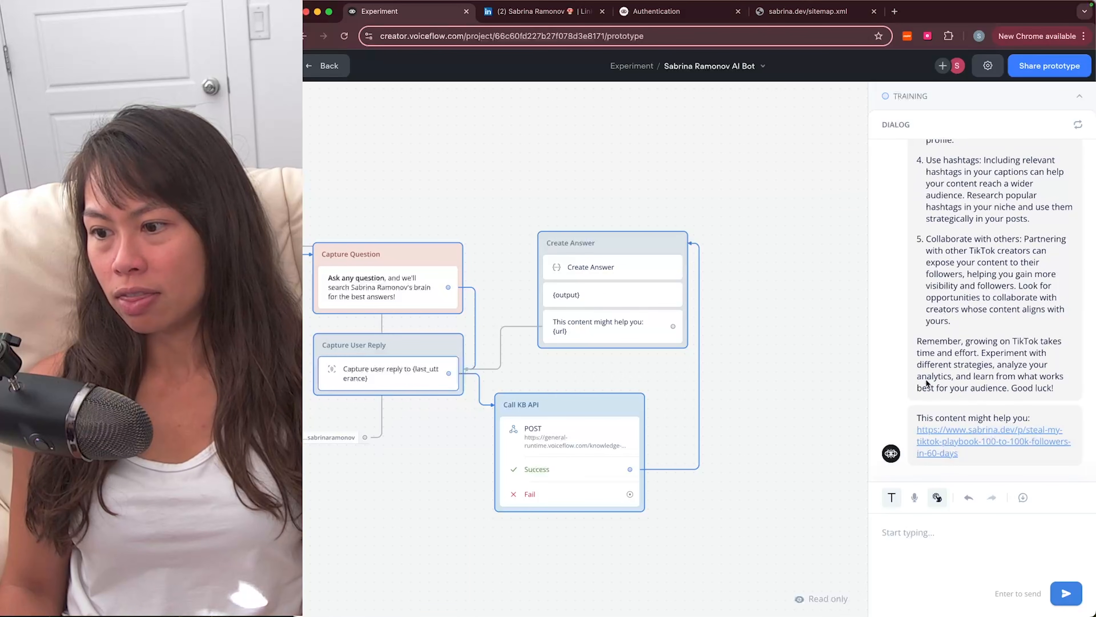
click(937, 447)
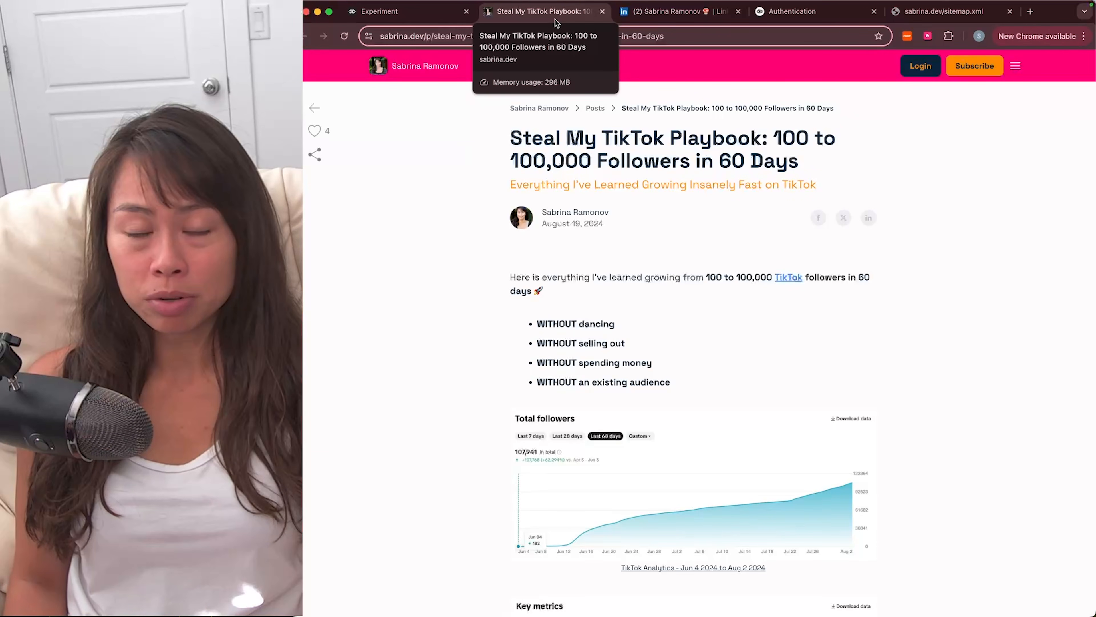
click(601, 12)
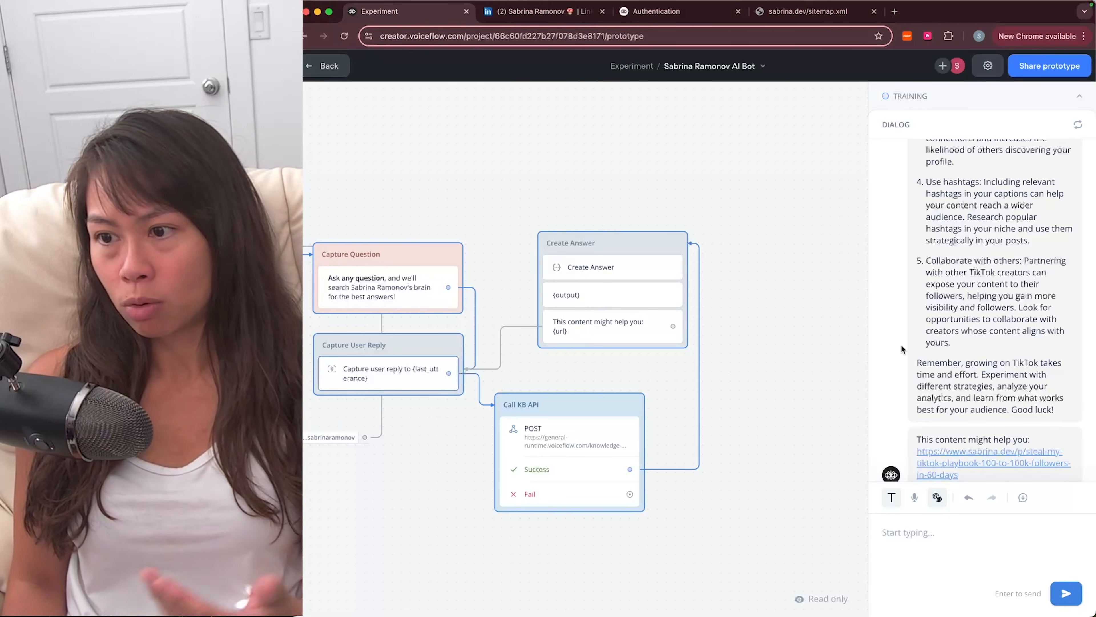
Step: Ask the test bot 'what are some free ai courses you recommend?'
scroll(881, 352, down, 1)
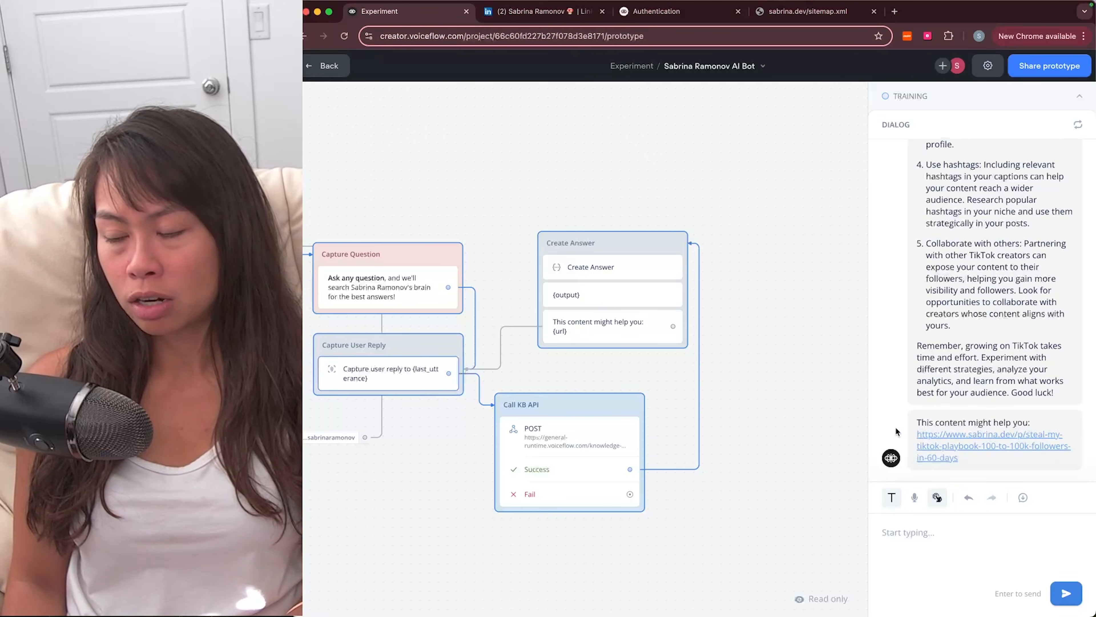
scroll(881, 407, down, 1)
scroll(718, 395, left, 2)
scroll(717, 395, down, 1)
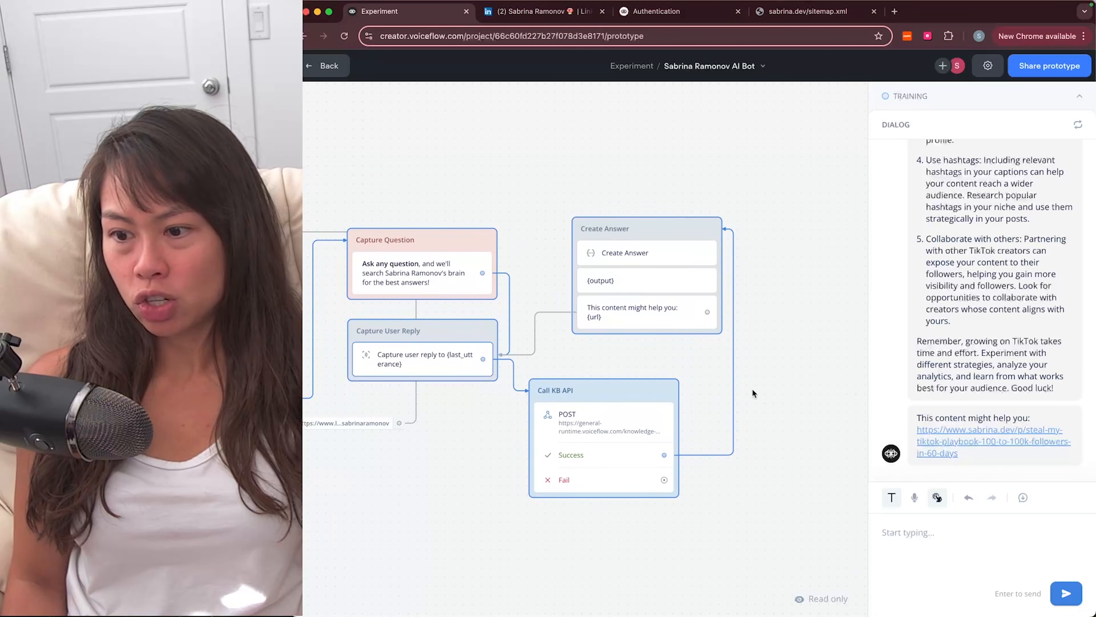
scroll(1003, 322, up, 3)
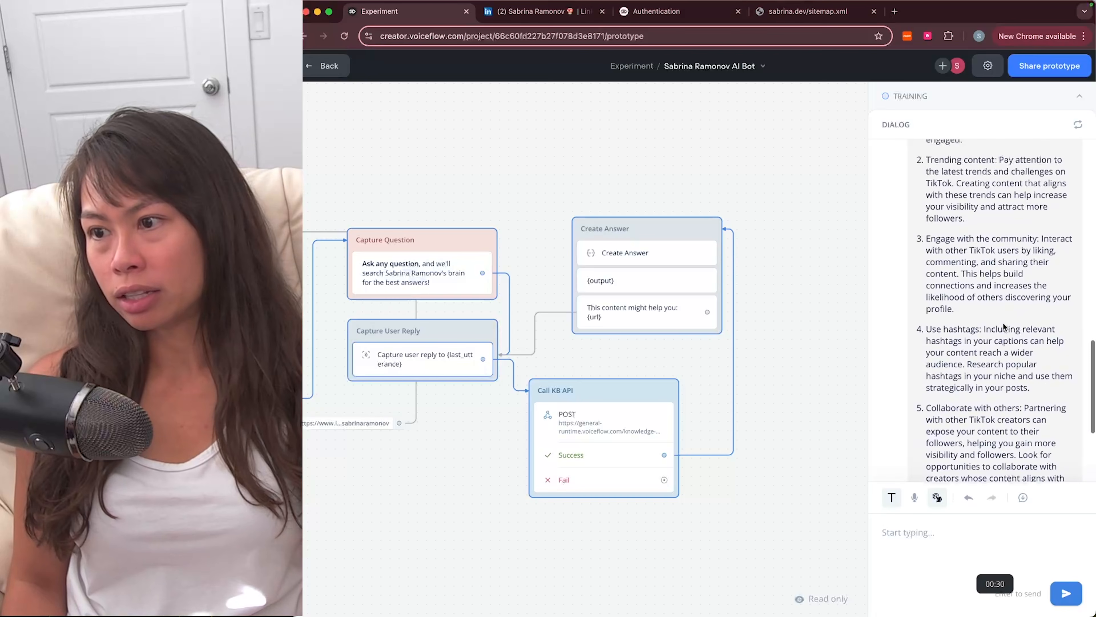
scroll(985, 334, down, 3)
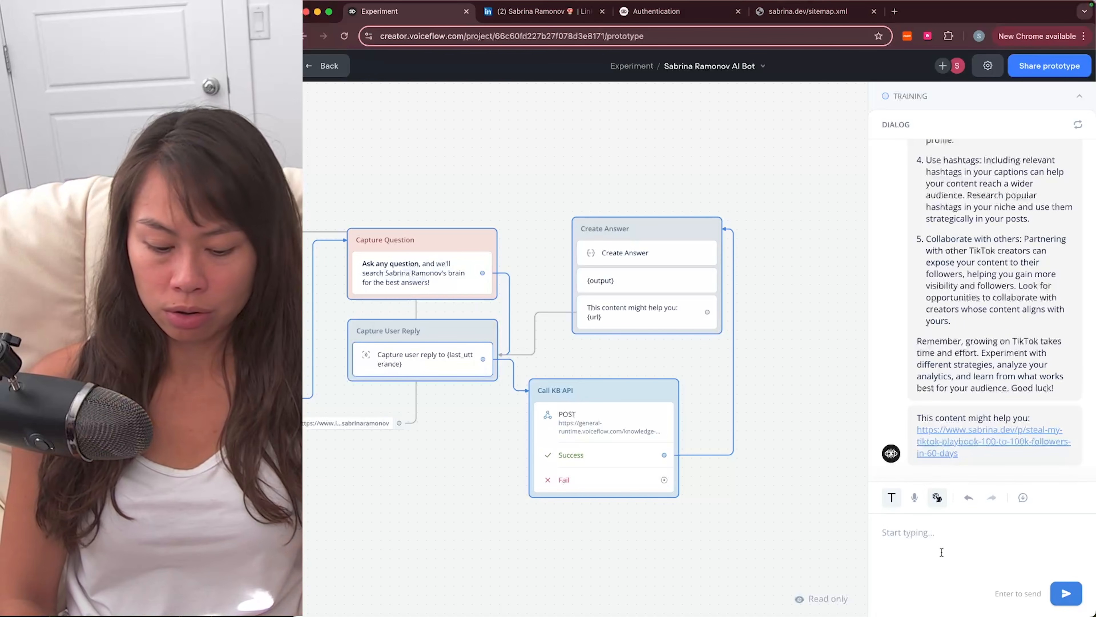
text(what are so)
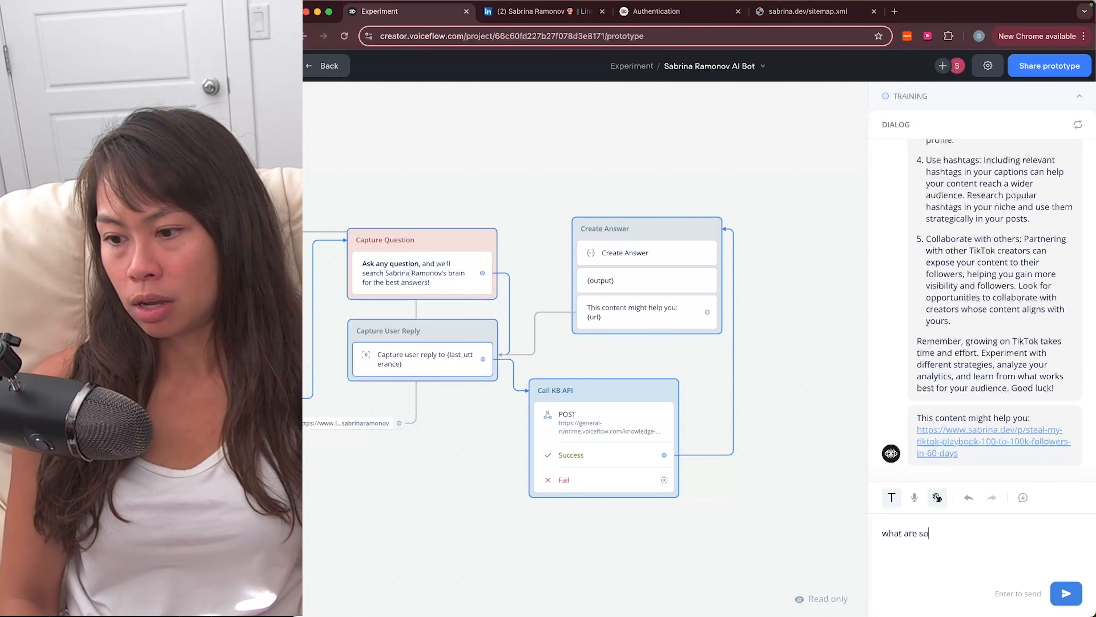
text(me free ai courses)
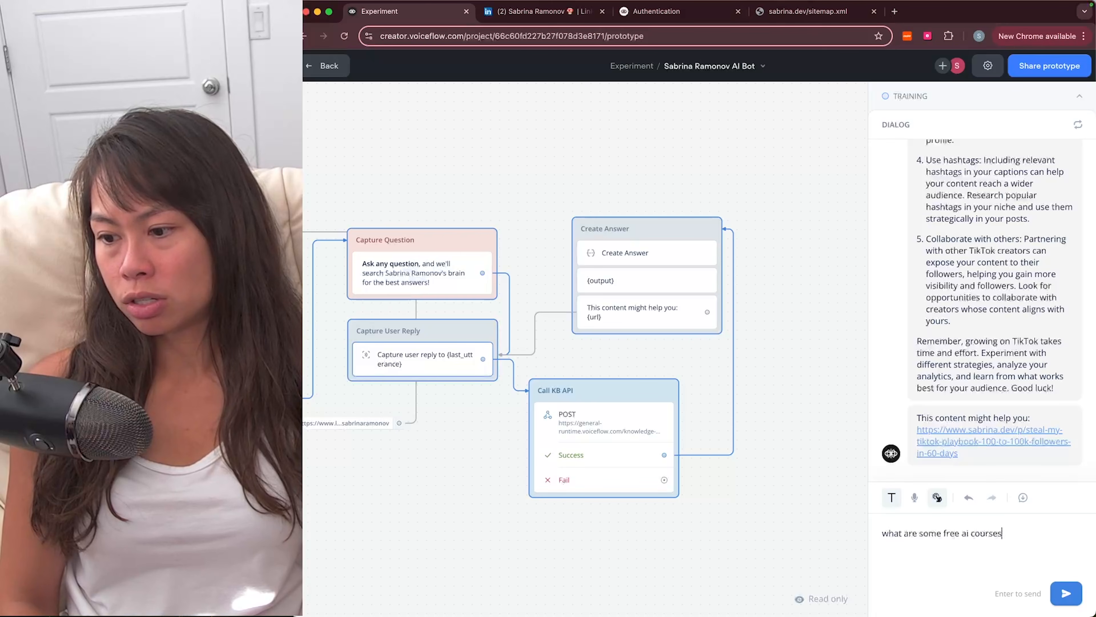
text( you recommend?)
key(Return)
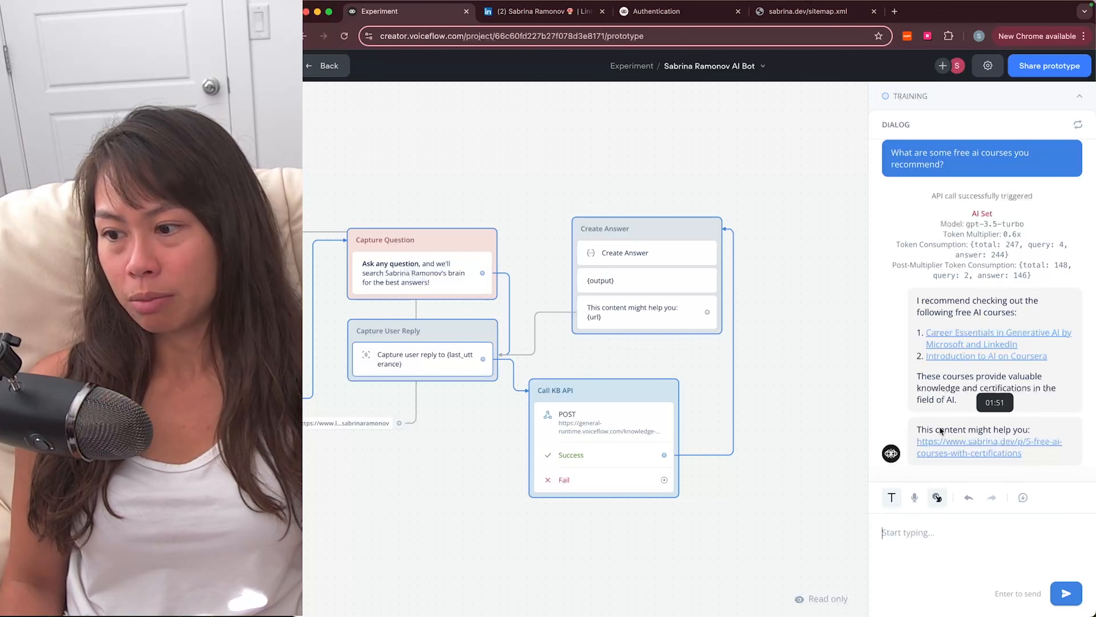
Step: Open the bot's sabrina.dev '5 Free AI Courses' link, then return to the Voiceflow prototype
click(942, 453)
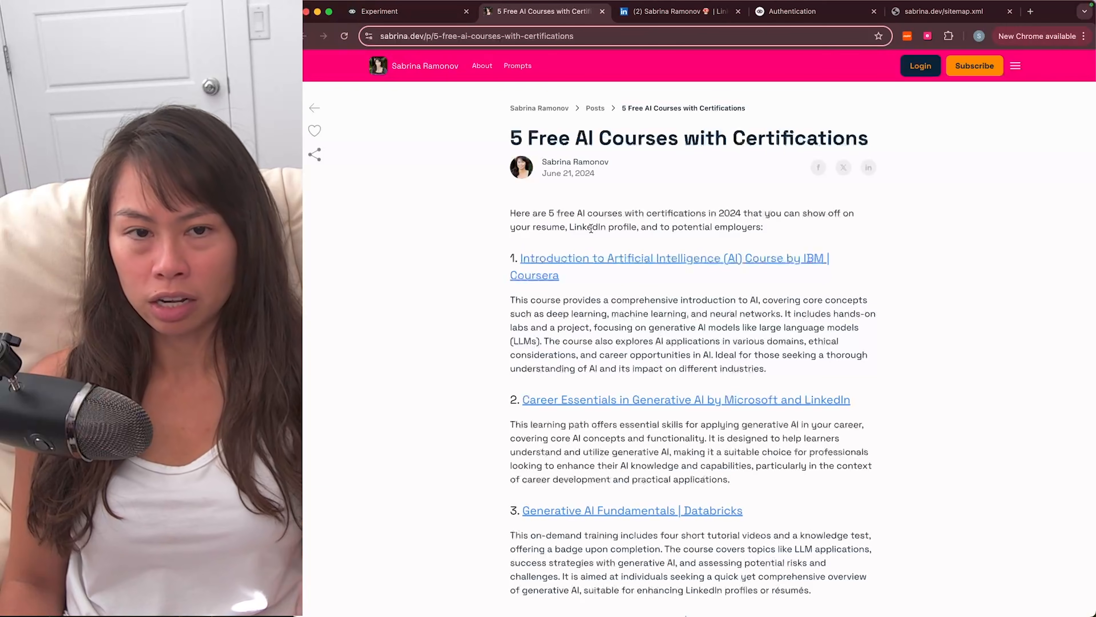
click(426, 21)
scroll(1001, 248, up, 10)
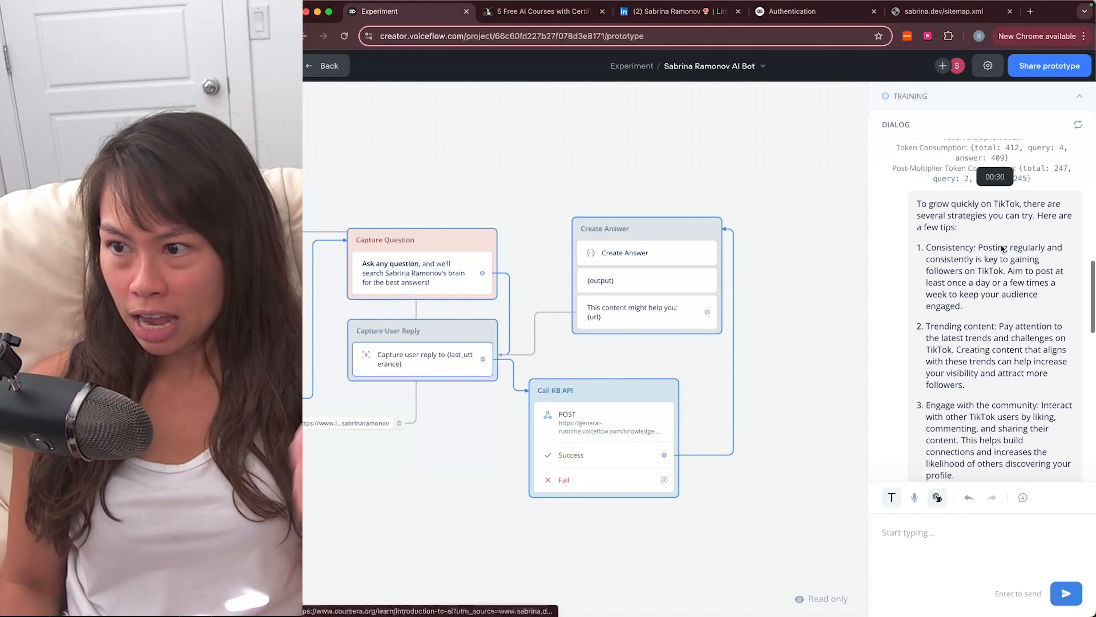
scroll(1000, 244, down, 15)
Step: Pan around the flow back to the bot's design canvas
scroll(650, 259, down, 3)
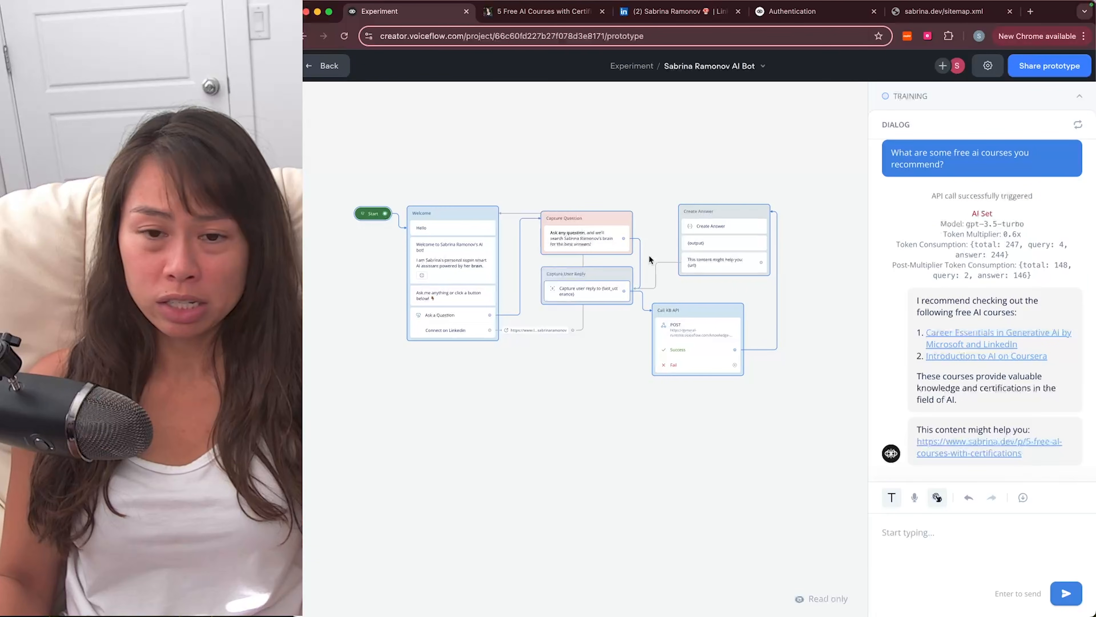
scroll(650, 259, left, 2)
scroll(650, 260, up, 3)
scroll(676, 153, down, 1)
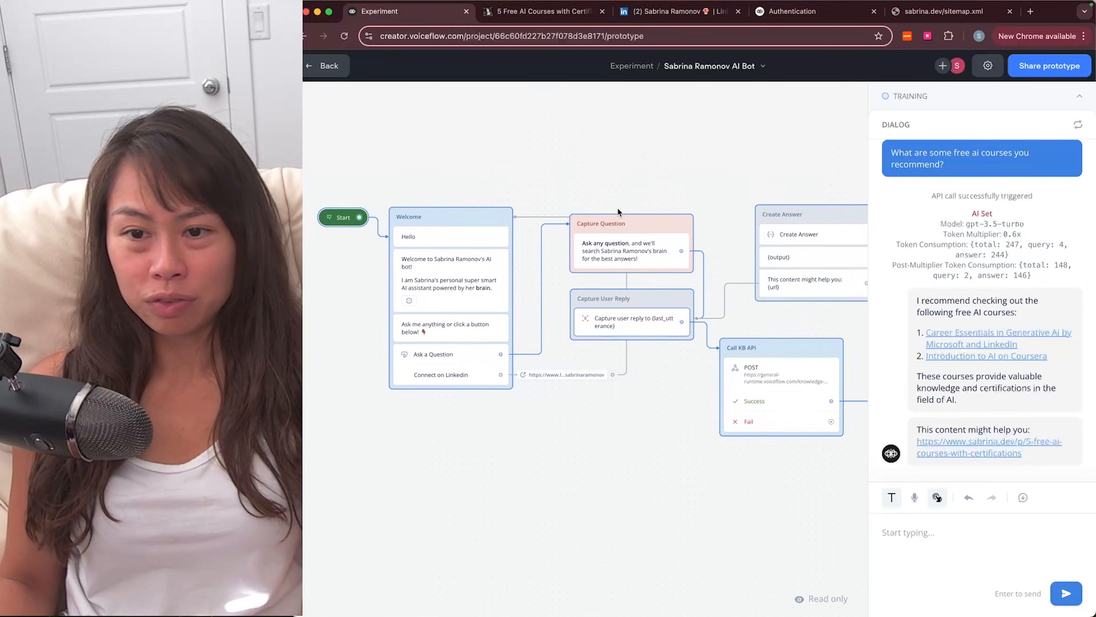
scroll(618, 210, down, 1)
scroll(617, 210, right, 1)
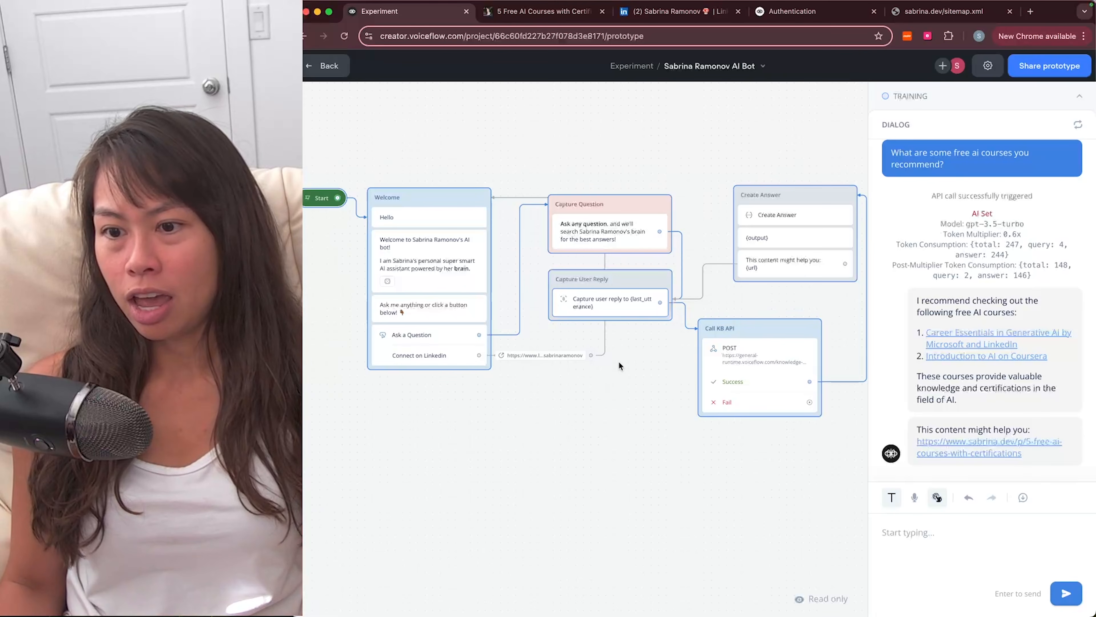
scroll(618, 360, right, 3)
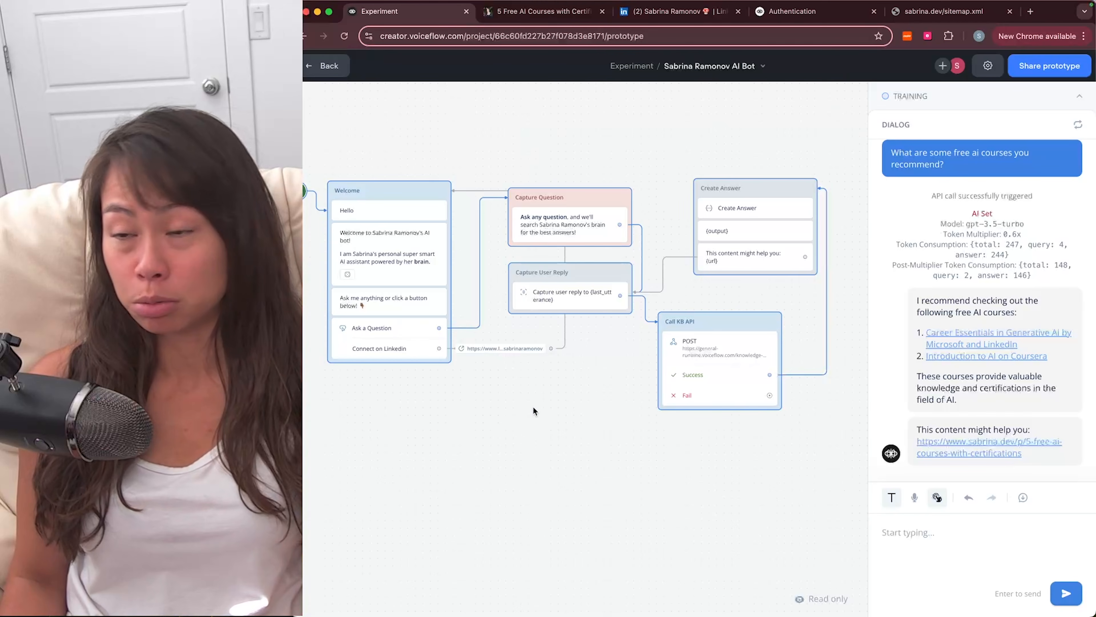
scroll(533, 406, left, 1)
scroll(532, 406, up, 1)
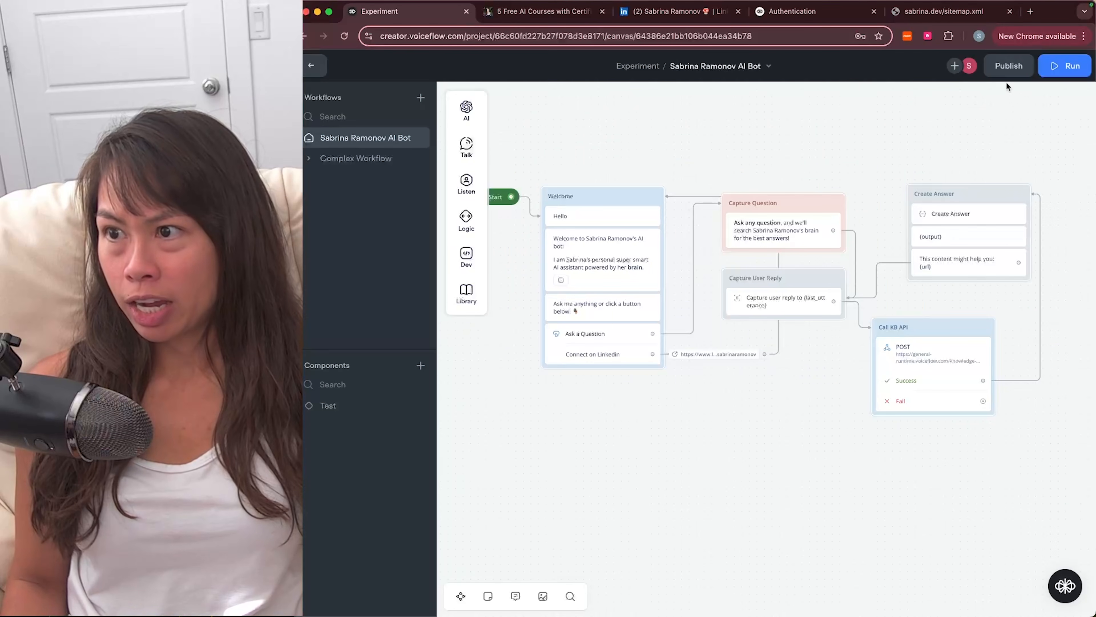
Step: Publish a new version named 'v' to production and show the Web Chat embed code
click(1007, 67)
click(783, 82)
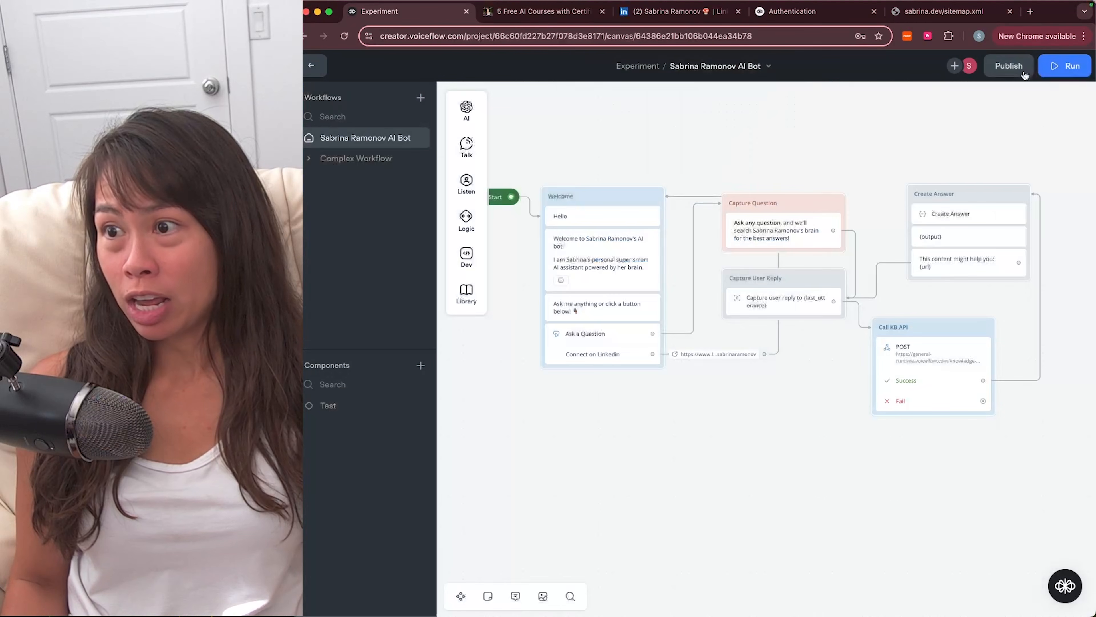
click(1024, 73)
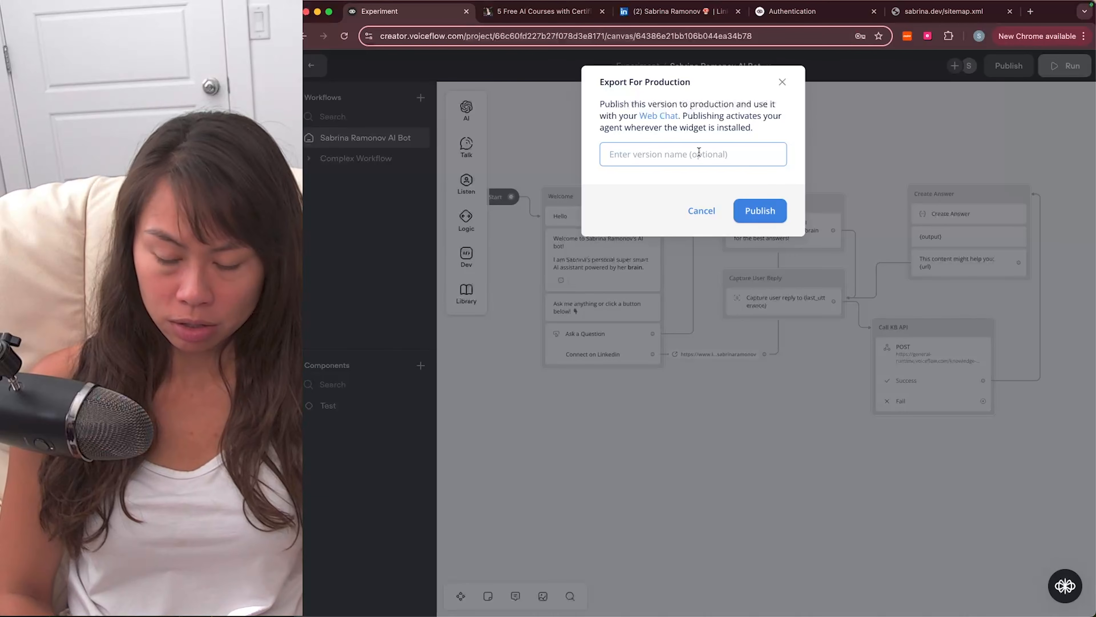
text(v1)
click(738, 204)
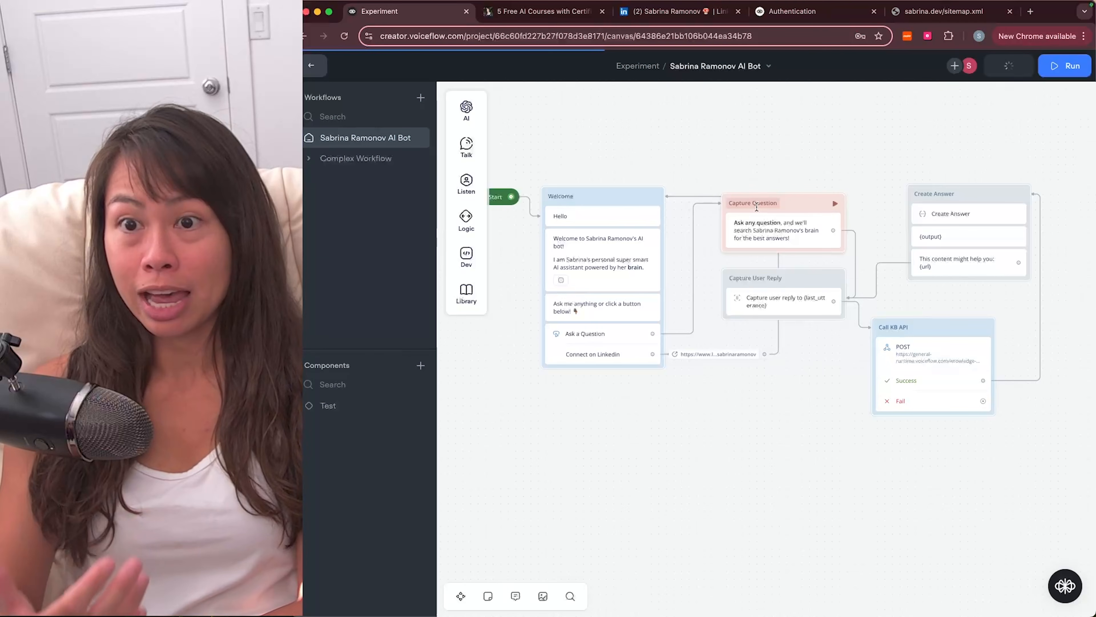
triple_click(981, 208)
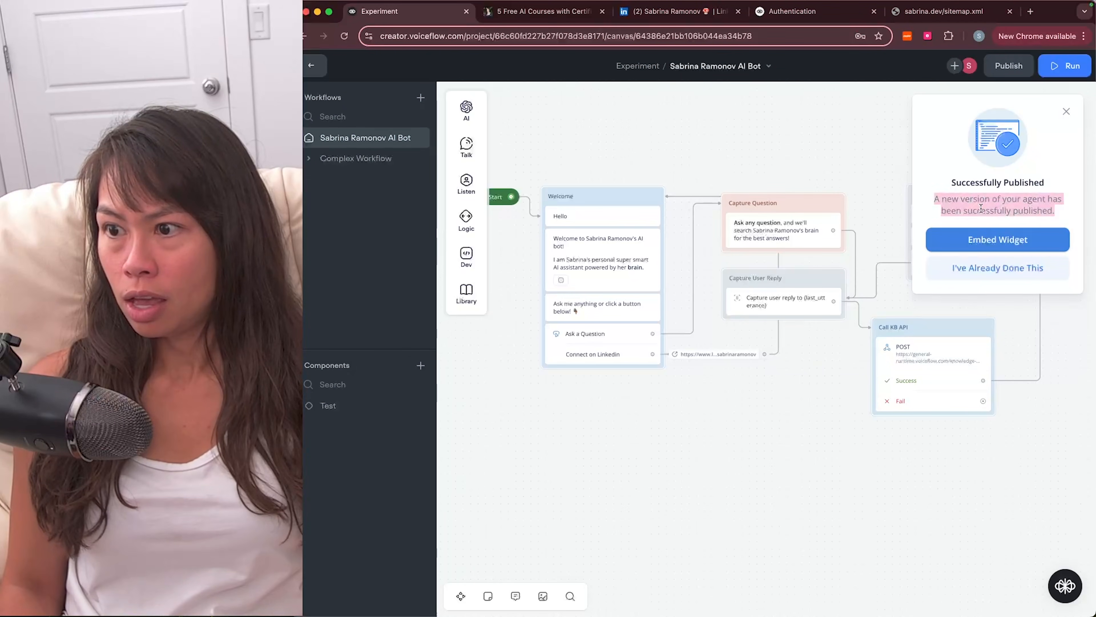
click(956, 240)
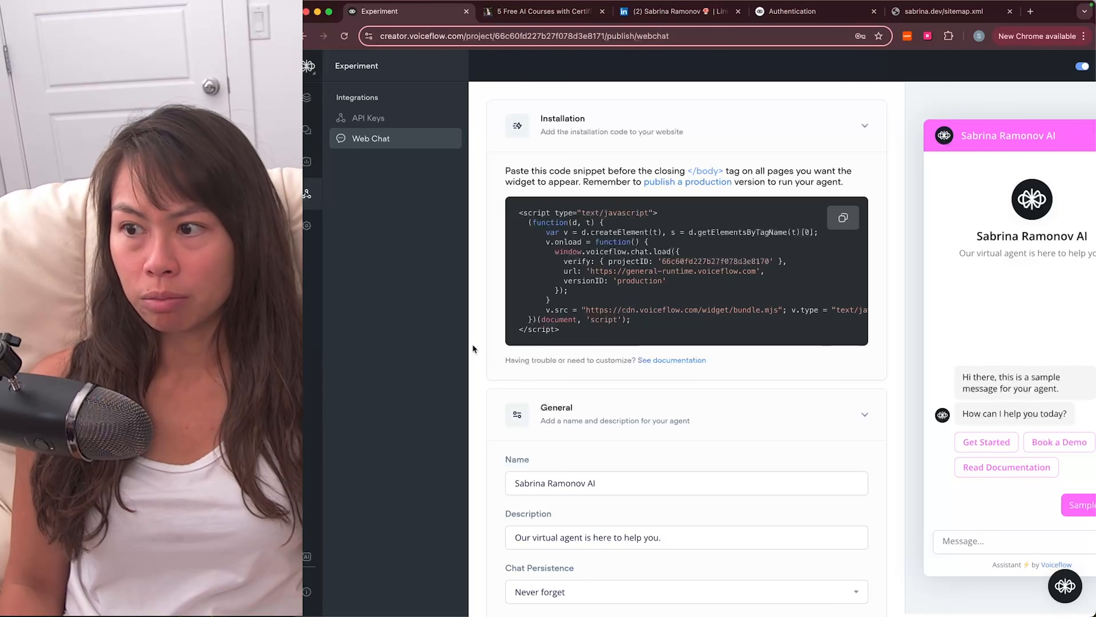
Step: Open the shared prototype link in a new tab and start a conversation with the bot
click(1088, 67)
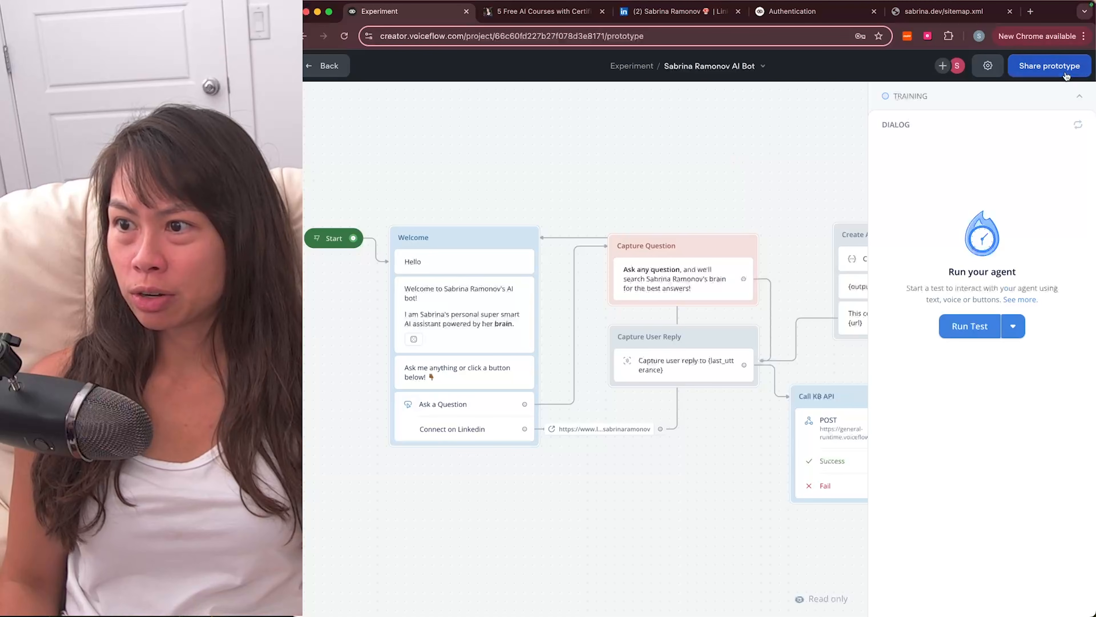
click(1049, 66)
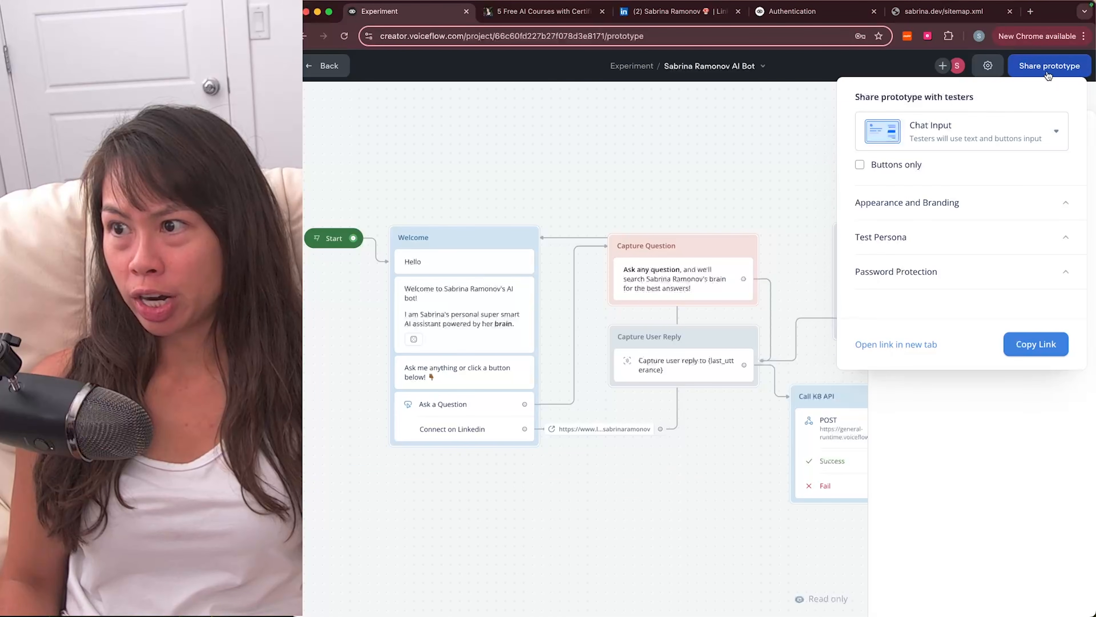
click(906, 342)
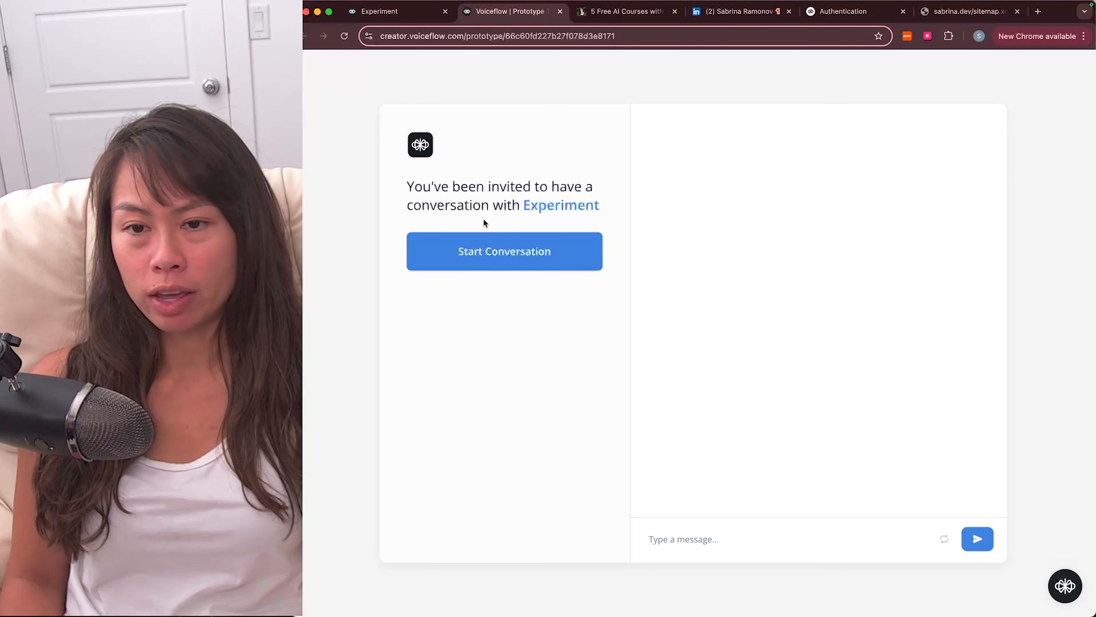
click(508, 264)
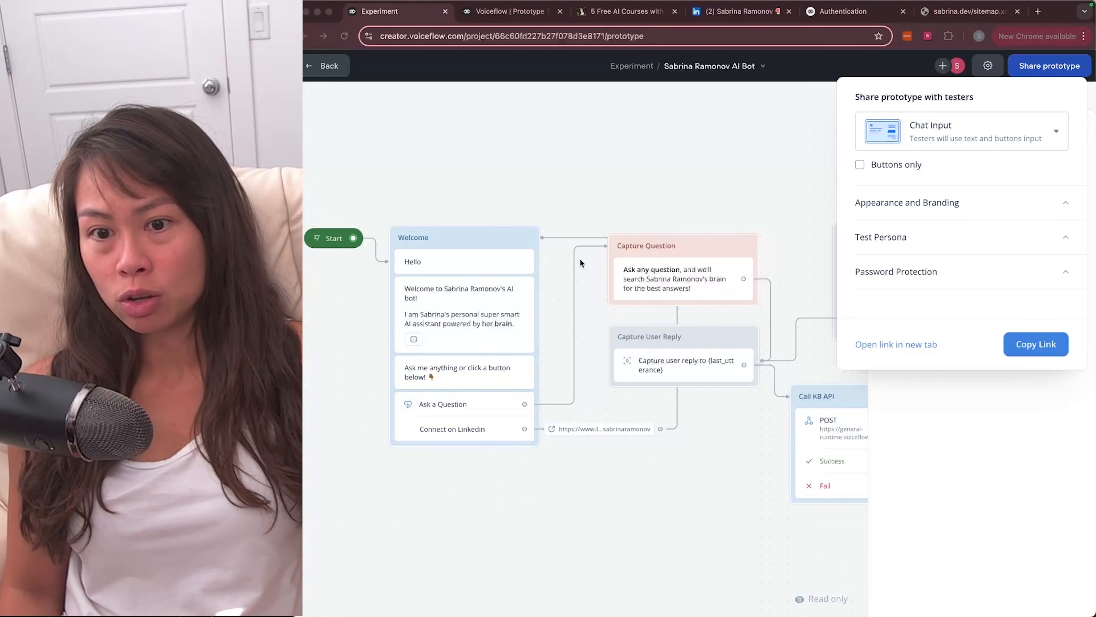
Step: Close the Share prototype popover and pan across the flow canvas
click(648, 309)
scroll(685, 363, right, 4)
scroll(685, 363, down, 2)
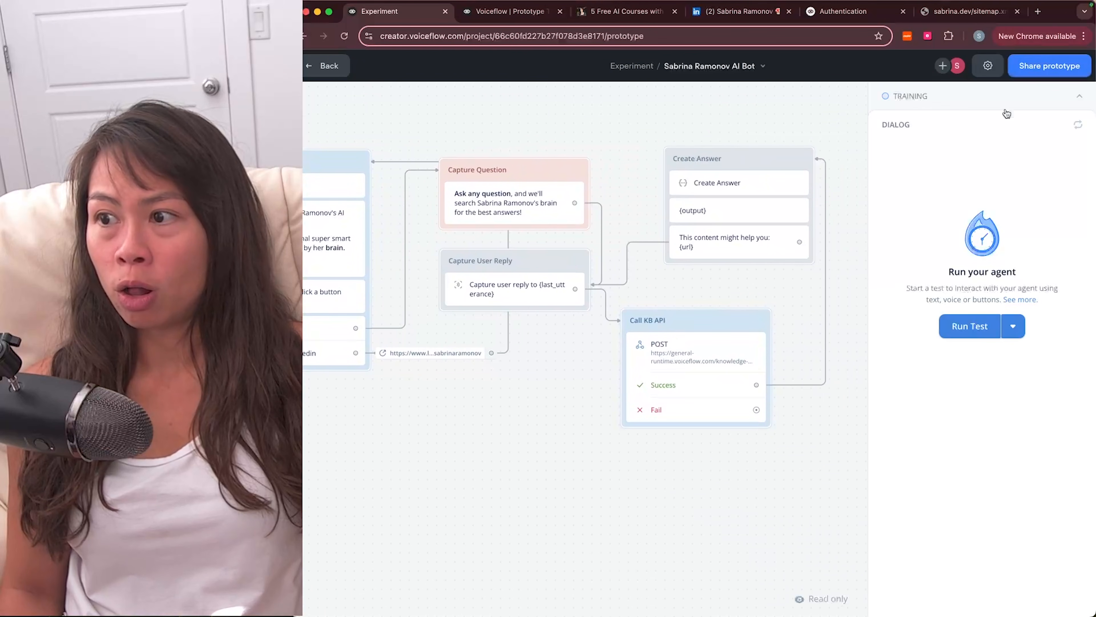
scroll(745, 339, right, 1)
scroll(745, 340, down, 1)
scroll(744, 340, right, 1)
scroll(744, 340, down, 1)
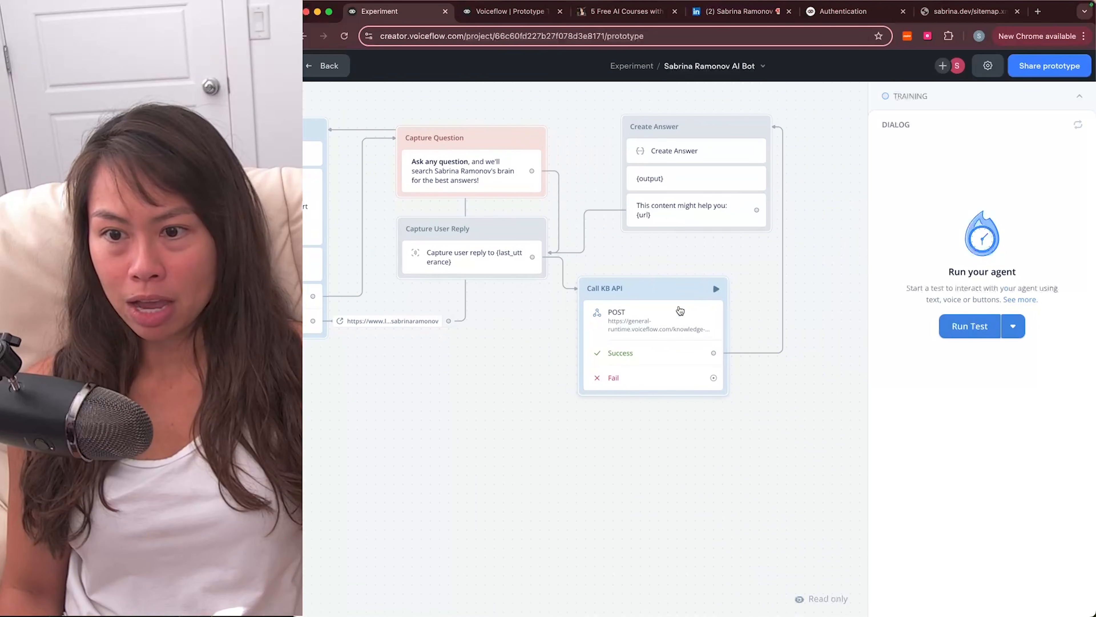
scroll(713, 281, right, 1)
scroll(712, 281, up, 1)
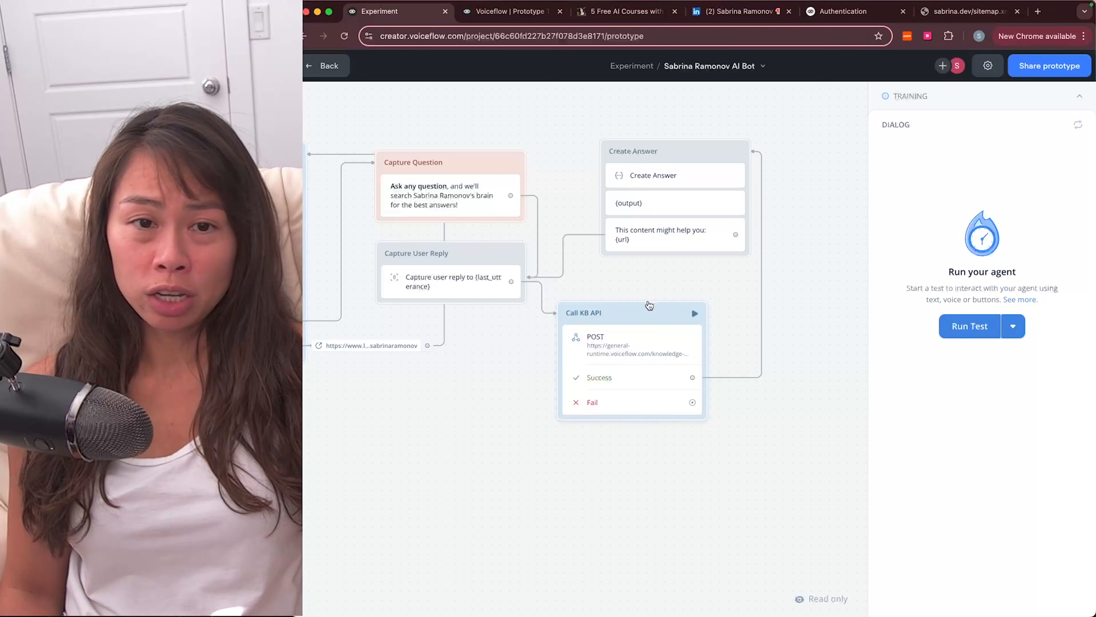
scroll(656, 296, right, 1)
scroll(656, 296, up, 1)
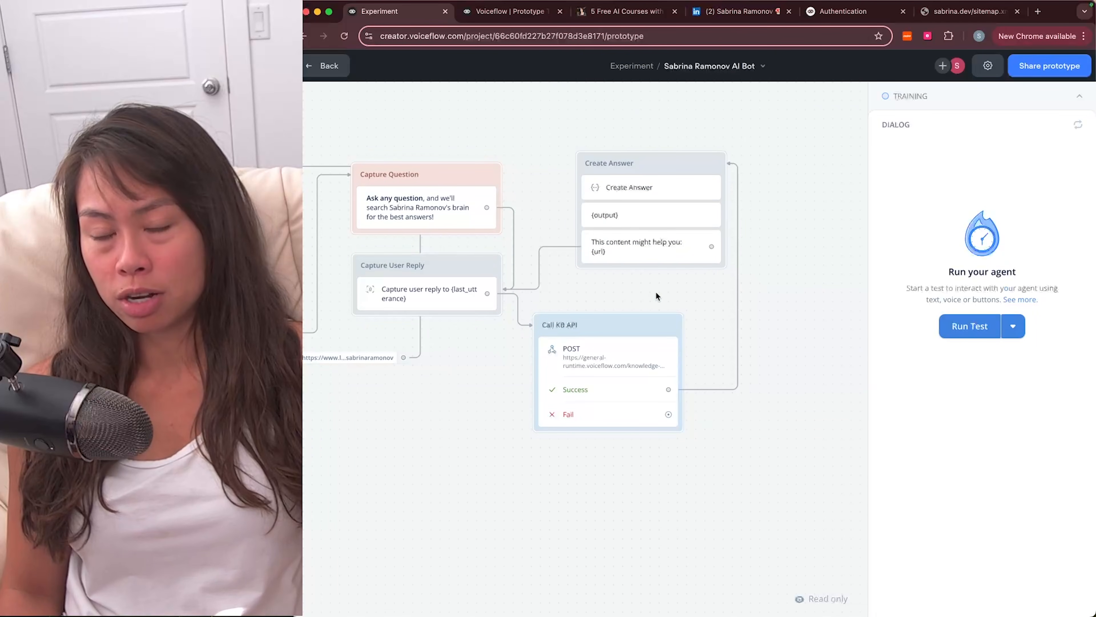
Step: Switch away from the browser with Cmd+Tab, refocus it, then switch away again
key(super+Tab)
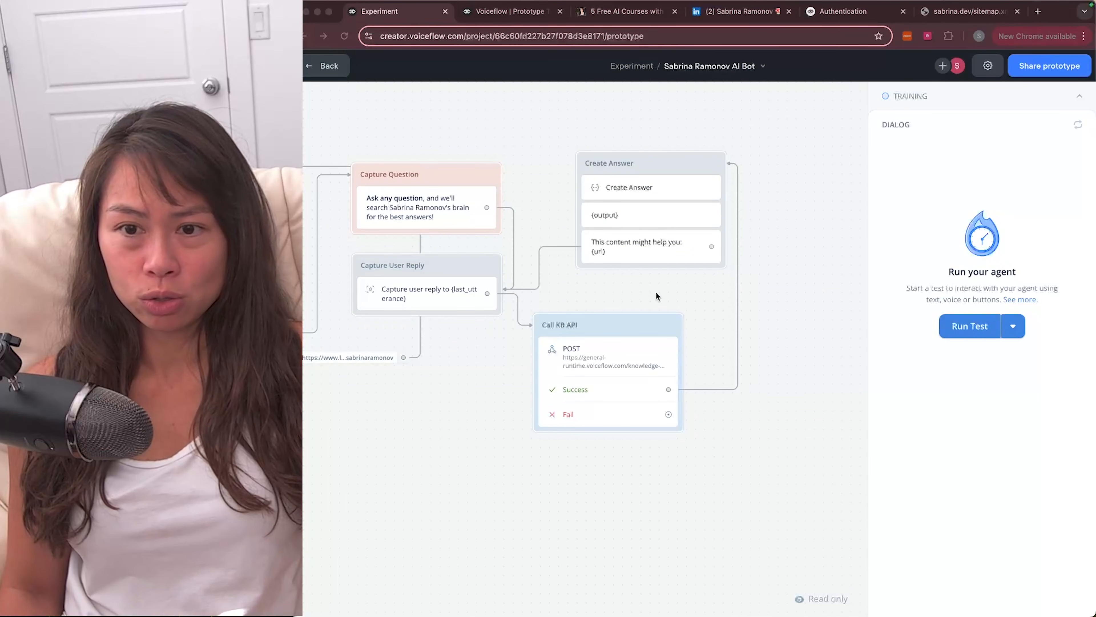
click(656, 296)
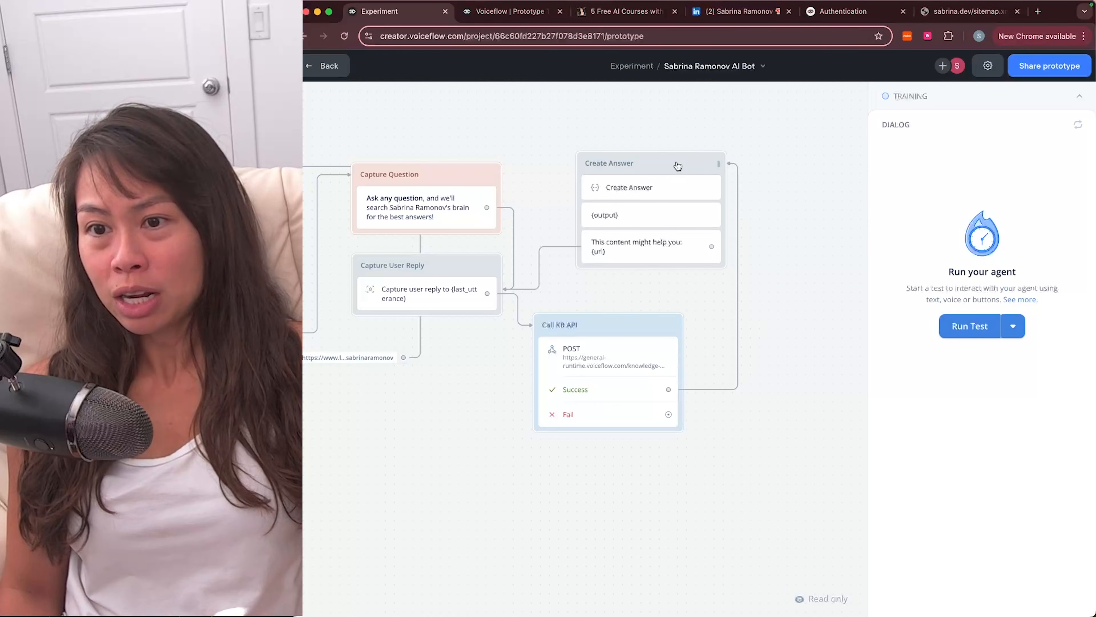
key(super+Tab)
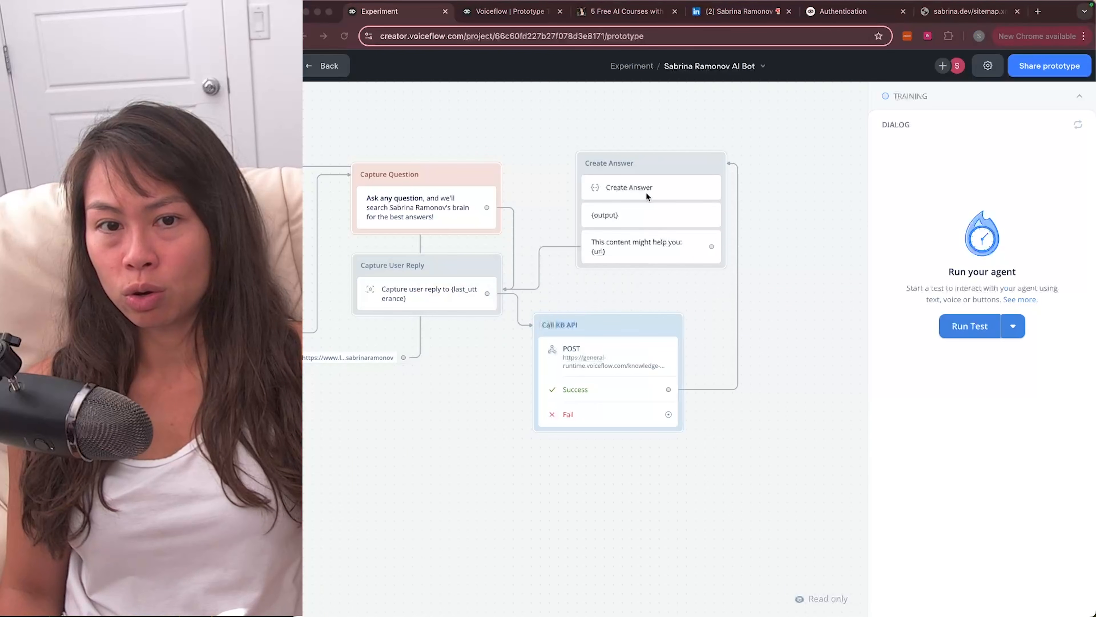